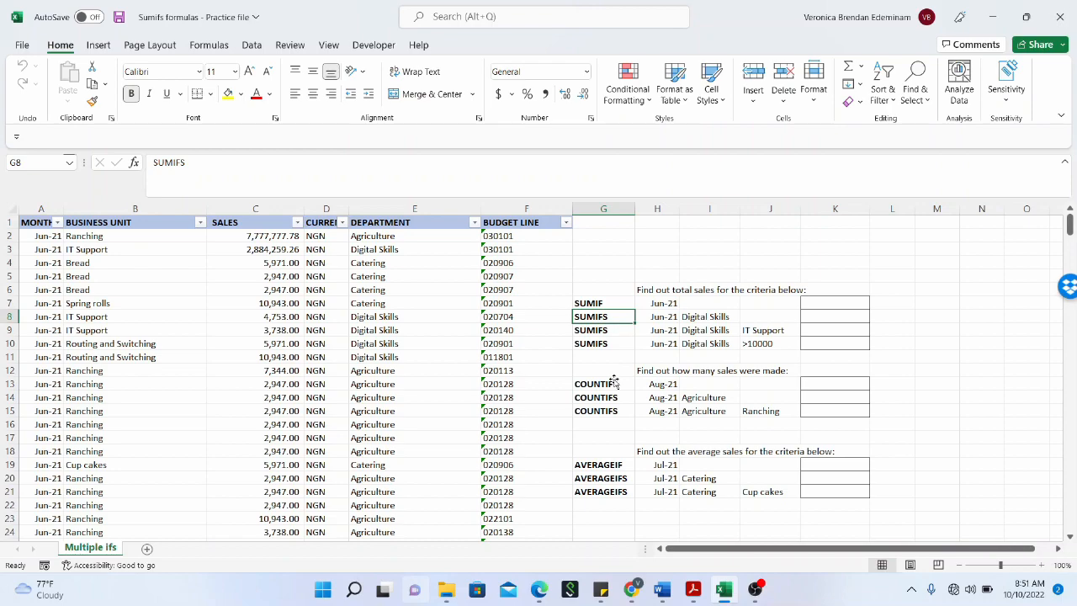
Step: Examine the formula exercise labels, the sales records, and the values available in the Department and Business Unit filters
{"action": "left_click", "coordinate": [621, 398]}
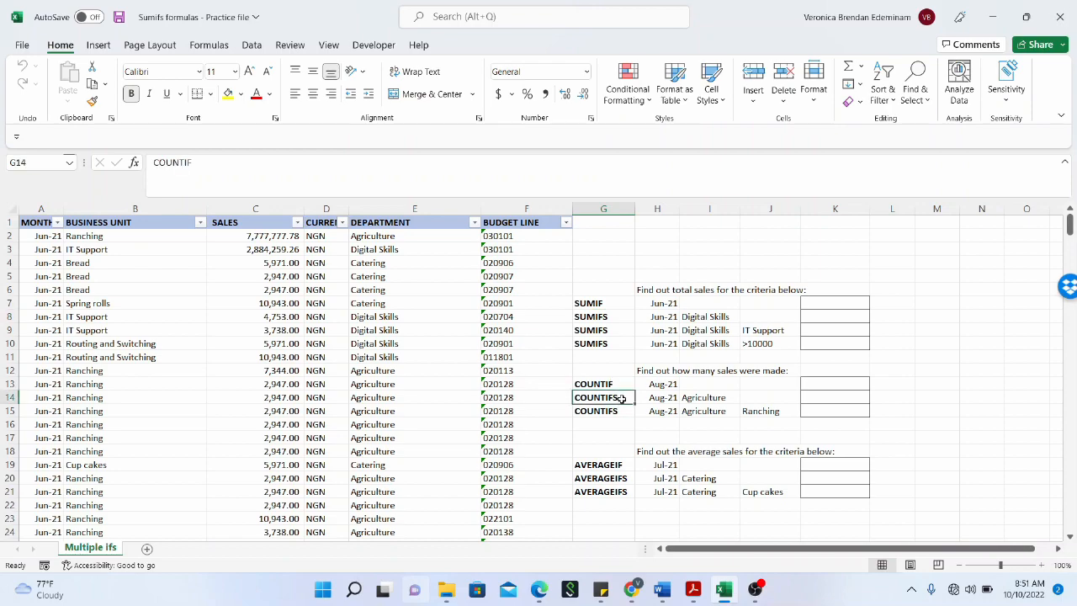
{"action": "left_click", "coordinate": [618, 470]}
{"action": "left_click", "coordinate": [625, 494]}
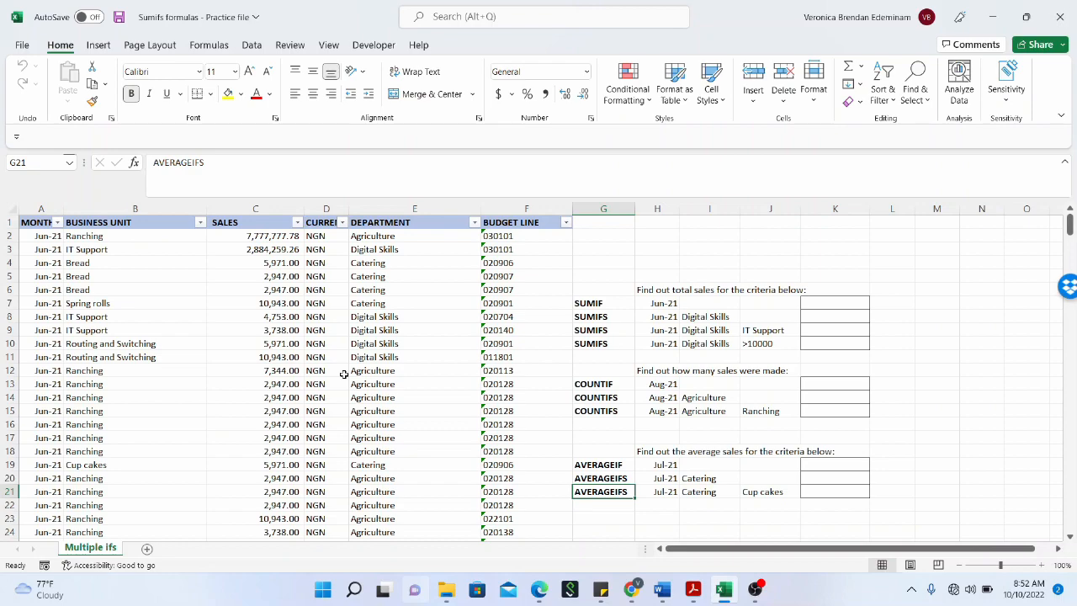
{"action": "left_click", "coordinate": [195, 316]}
{"action": "left_click", "coordinate": [251, 278]}
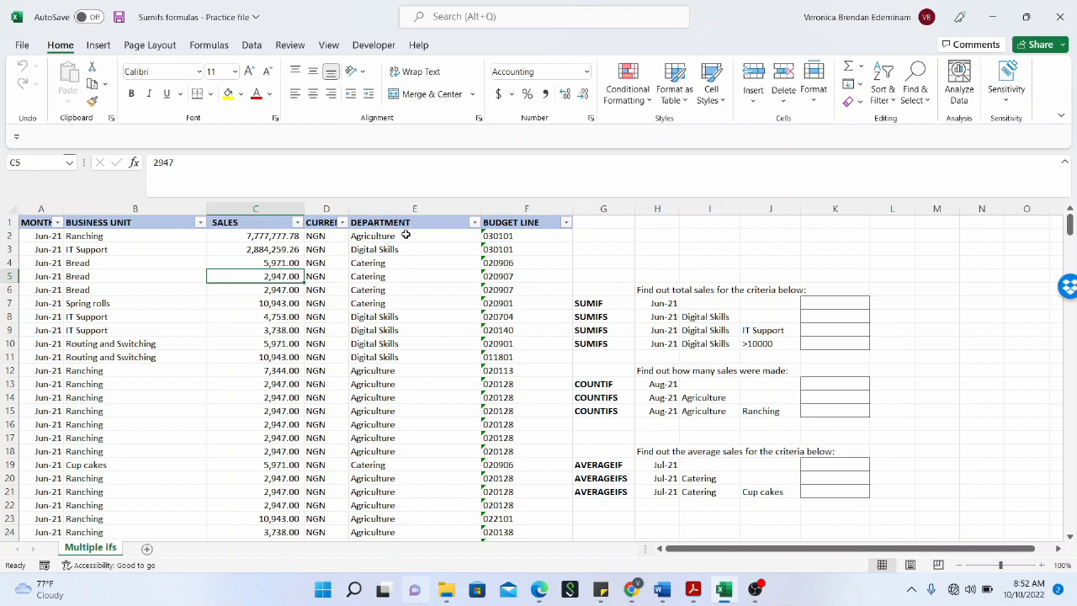
{"action": "left_click", "coordinate": [474, 223]}
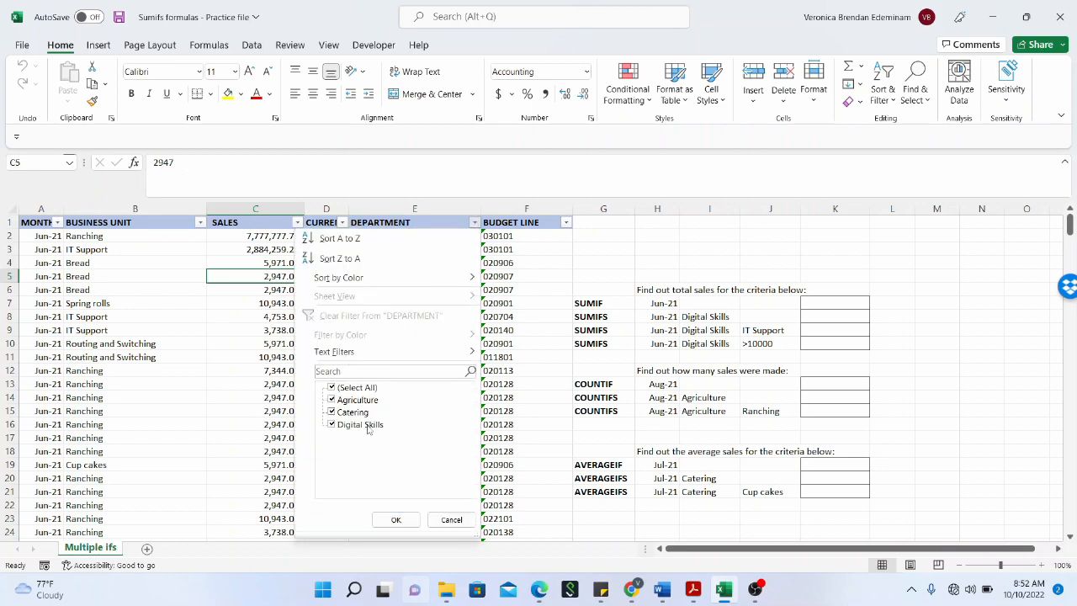
{"action": "left_click", "coordinate": [213, 334]}
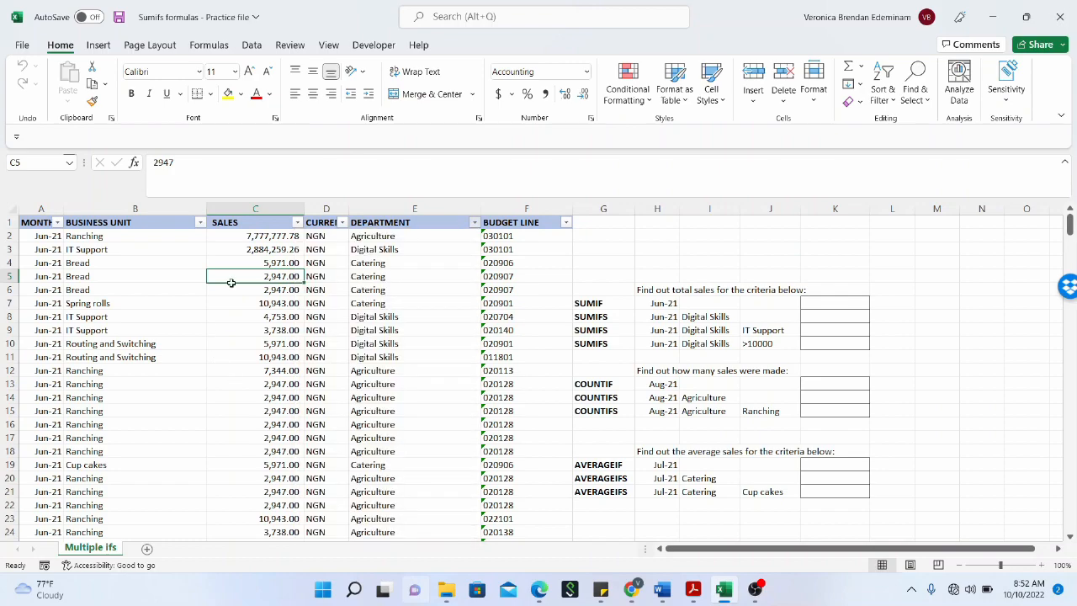
{"action": "left_click", "coordinate": [234, 239]}
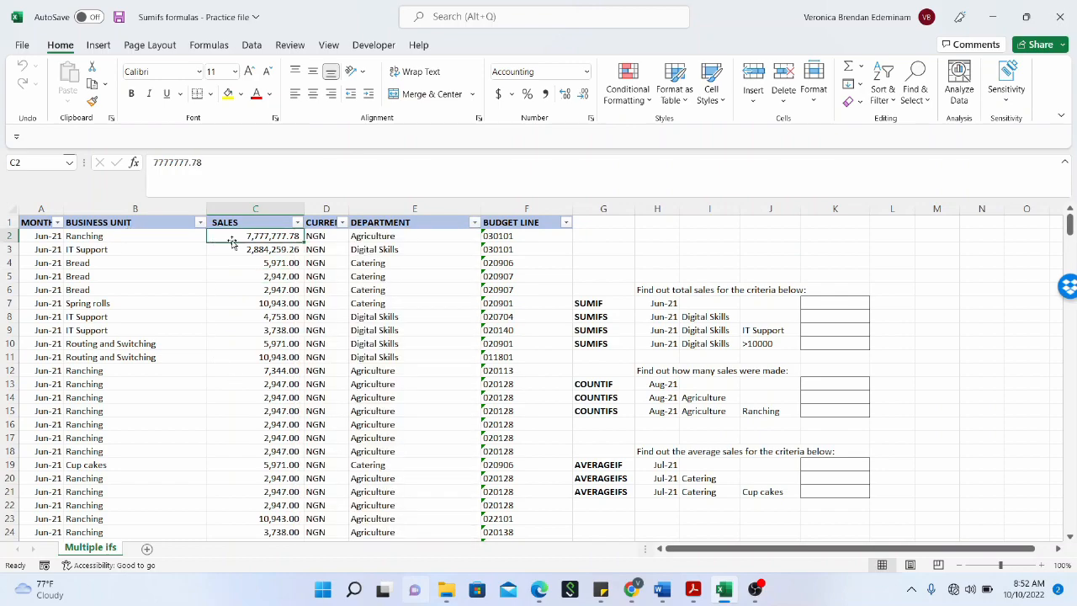
{"action": "left_click_drag", "start_coordinate": [249, 237], "coordinate": [261, 325]}
{"action": "left_click", "coordinate": [442, 246]}
{"action": "left_click", "coordinate": [433, 238]}
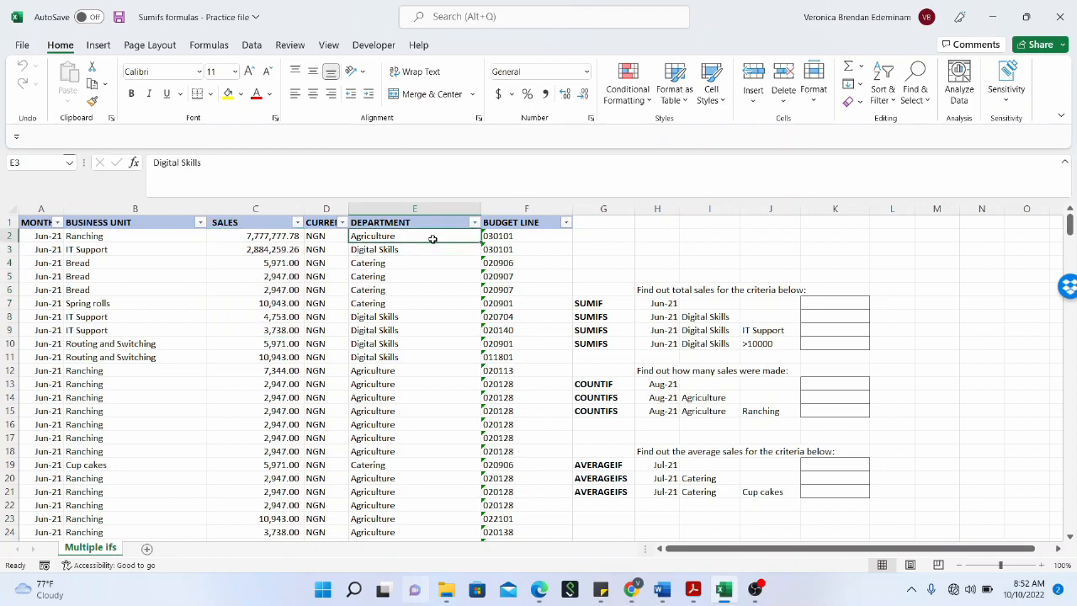
{"action": "left_click", "coordinate": [428, 267]}
{"action": "left_click", "coordinate": [404, 238]}
{"action": "left_click", "coordinate": [200, 222]}
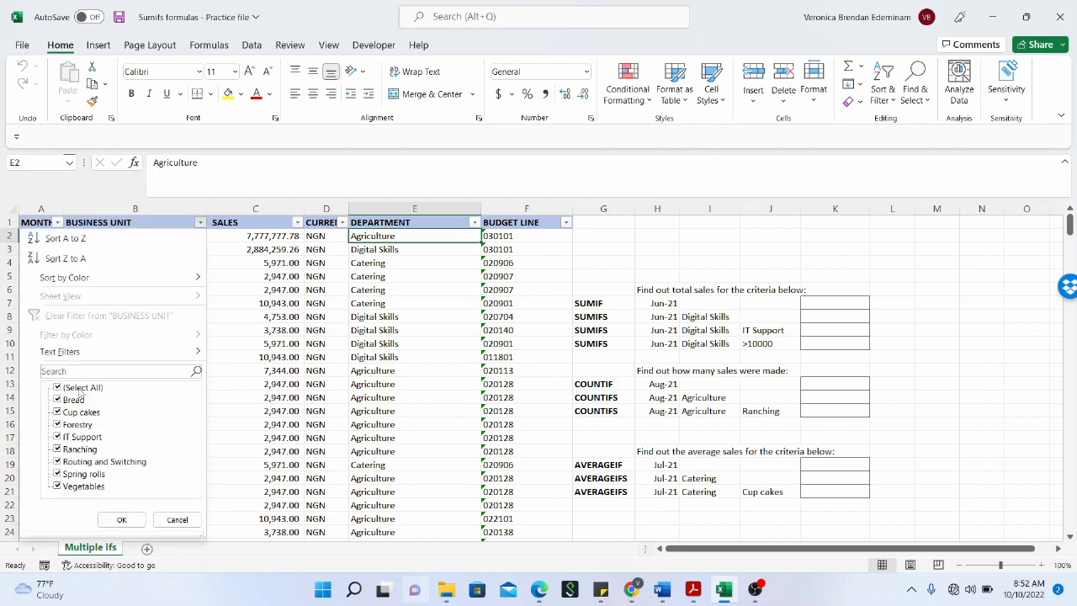
{"action": "left_click", "coordinate": [121, 519]}
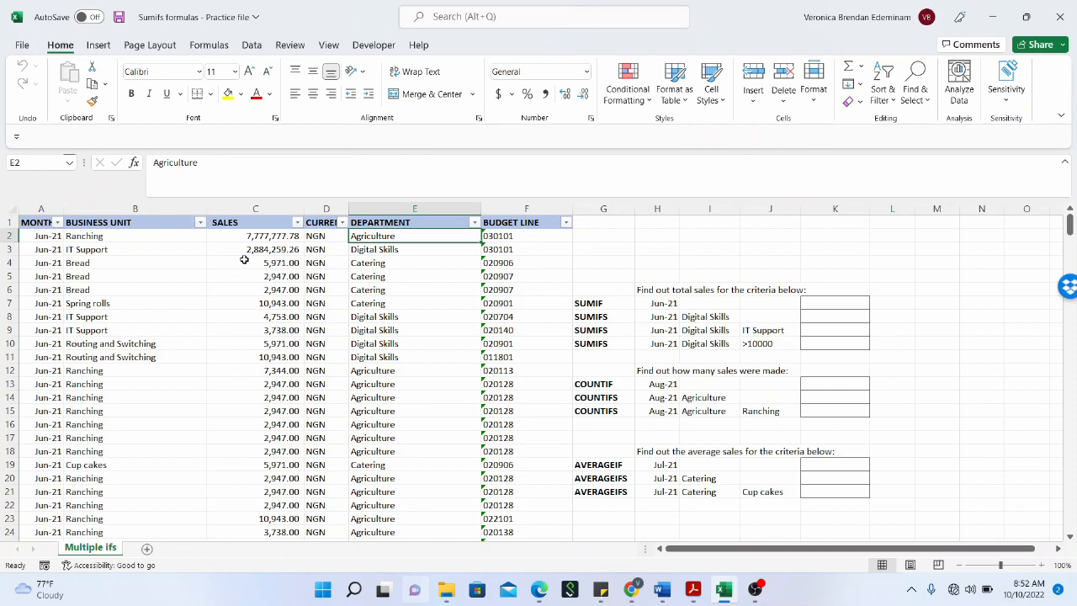
Step: Filter the Department column to Agriculture only and check which business units belong to it
{"action": "left_click", "coordinate": [474, 222]}
{"action": "left_click", "coordinate": [346, 388]}
{"action": "left_click", "coordinate": [353, 401]}
{"action": "left_click", "coordinate": [396, 519]}
{"action": "left_click", "coordinate": [195, 263]}
{"action": "left_click", "coordinate": [200, 223]}
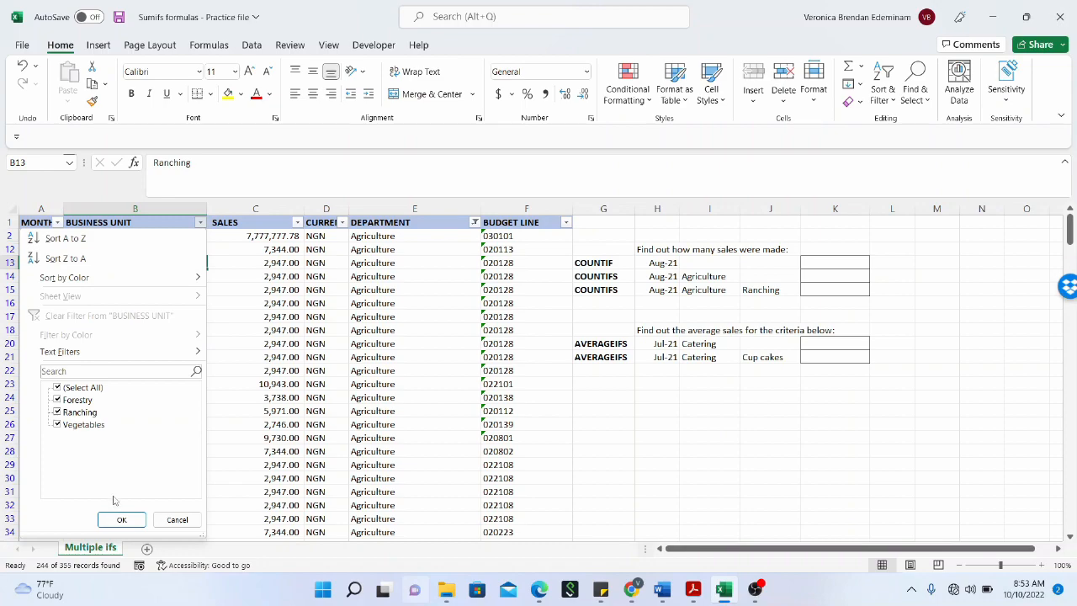
{"action": "left_click", "coordinate": [121, 520]}
Step: Show all departments again in the Department column filter
{"action": "left_click", "coordinate": [362, 278]}
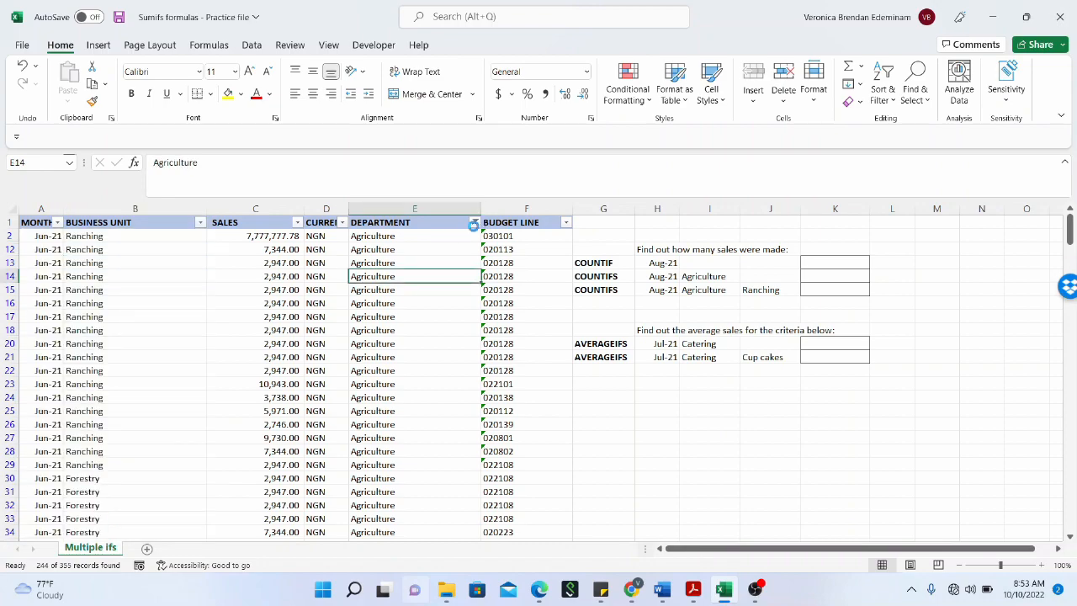
{"action": "left_click", "coordinate": [369, 388]}
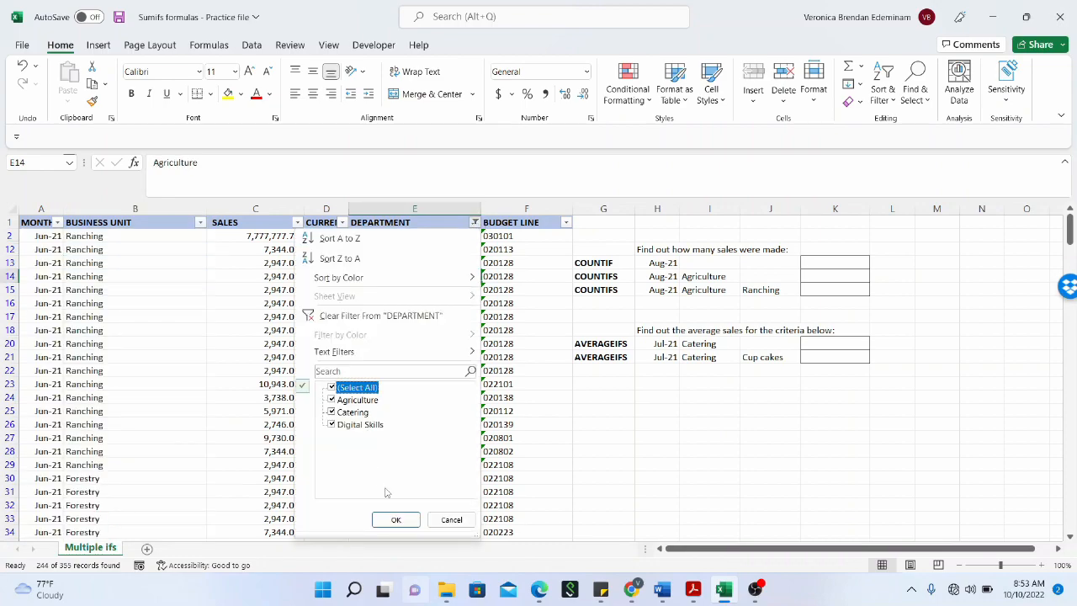
{"action": "left_click", "coordinate": [405, 526]}
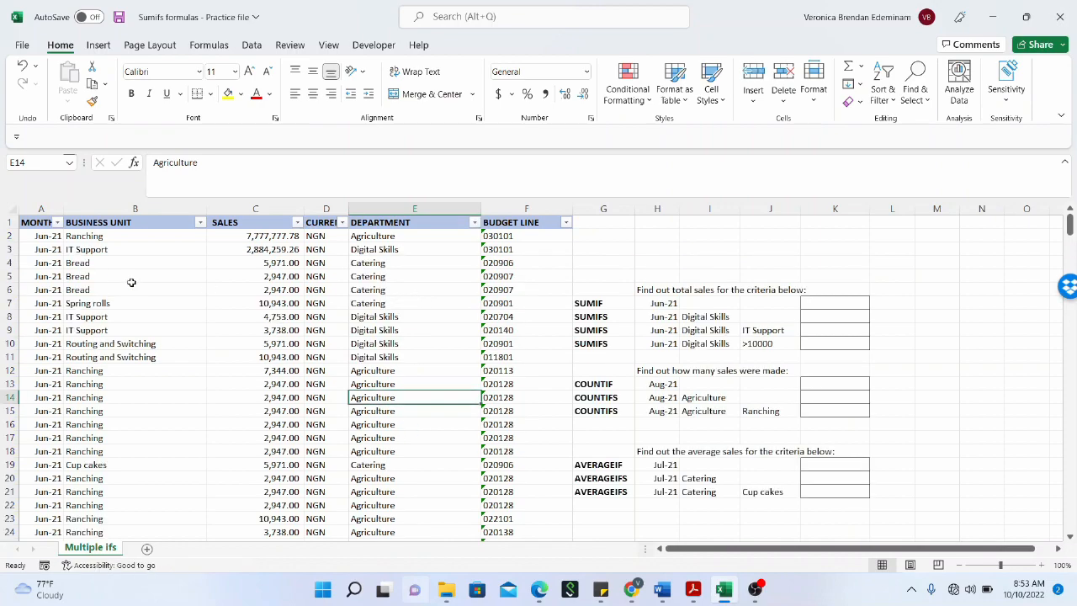
Step: Examine the business unit, sales and department data, the total sales criteria, and the months available in the Month filter
{"action": "left_click", "coordinate": [132, 284]}
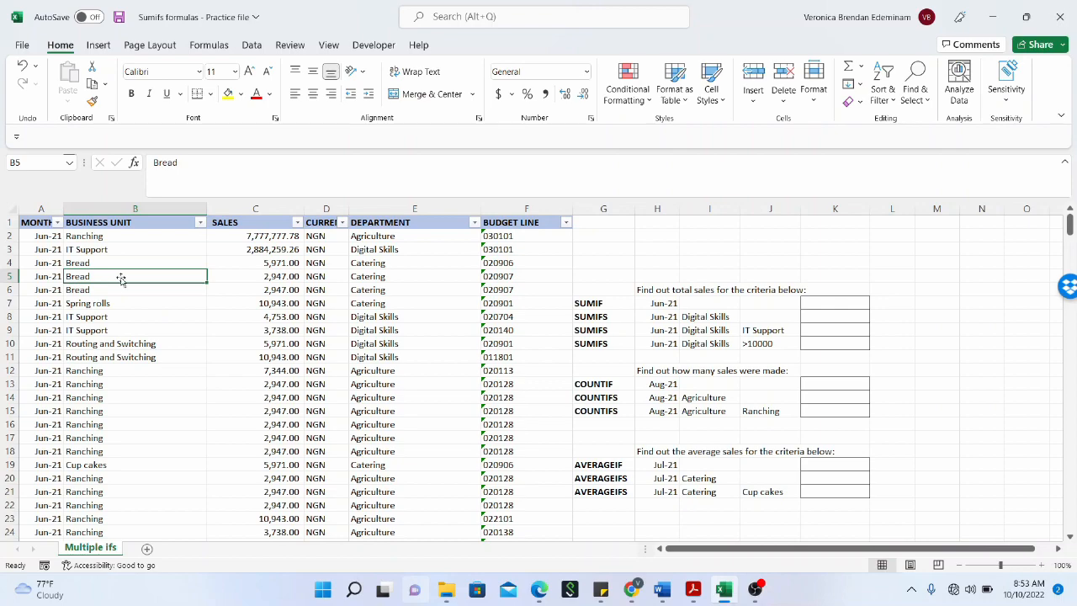
{"action": "left_click", "coordinate": [138, 254]}
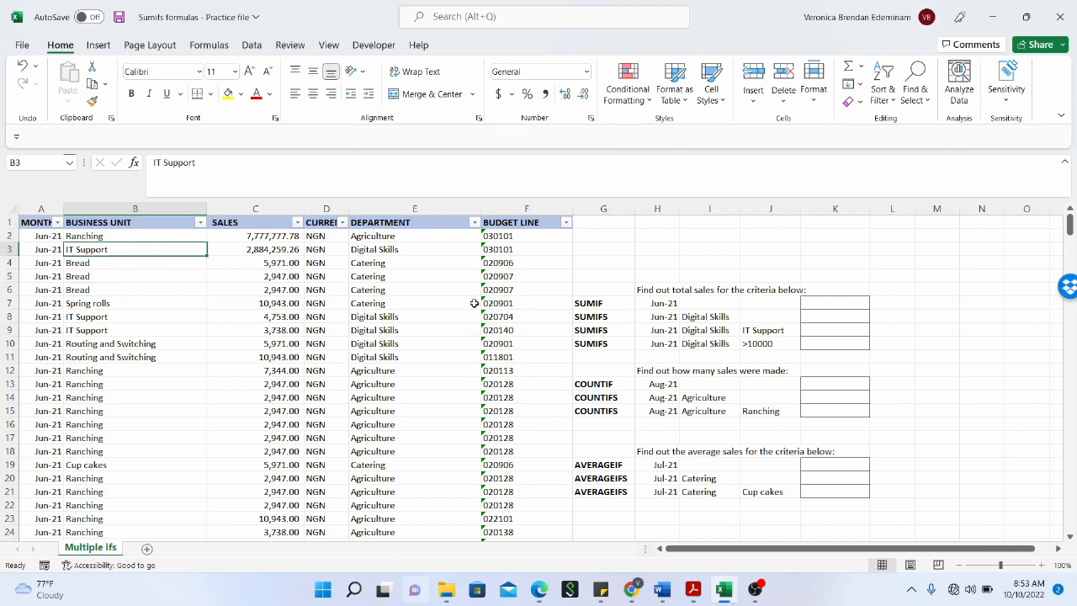
{"action": "left_click", "coordinate": [277, 262]}
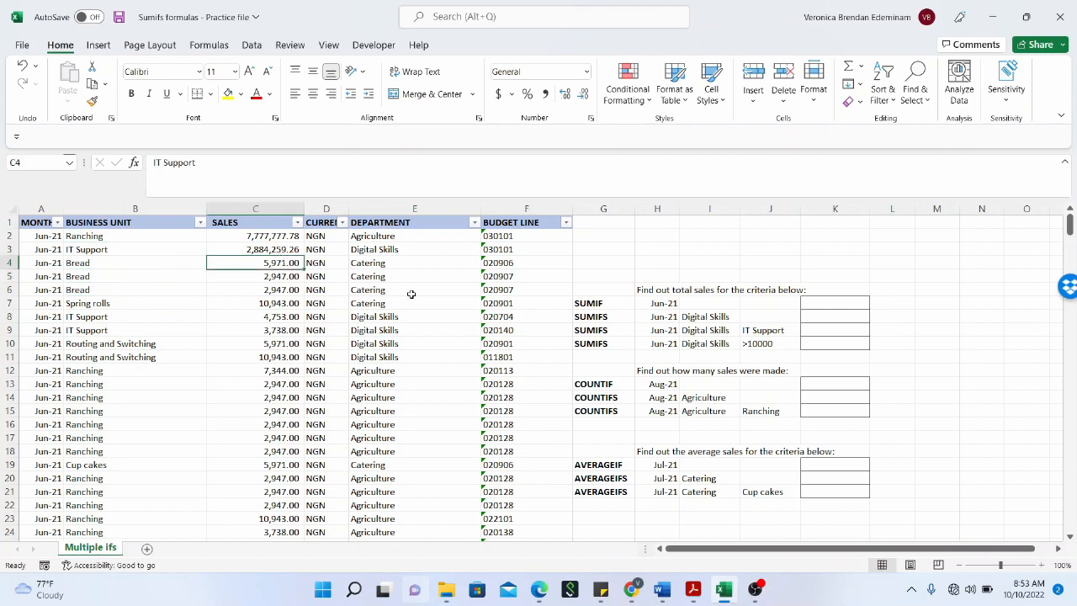
{"action": "left_click", "coordinate": [664, 305]}
{"action": "left_click", "coordinate": [678, 291]}
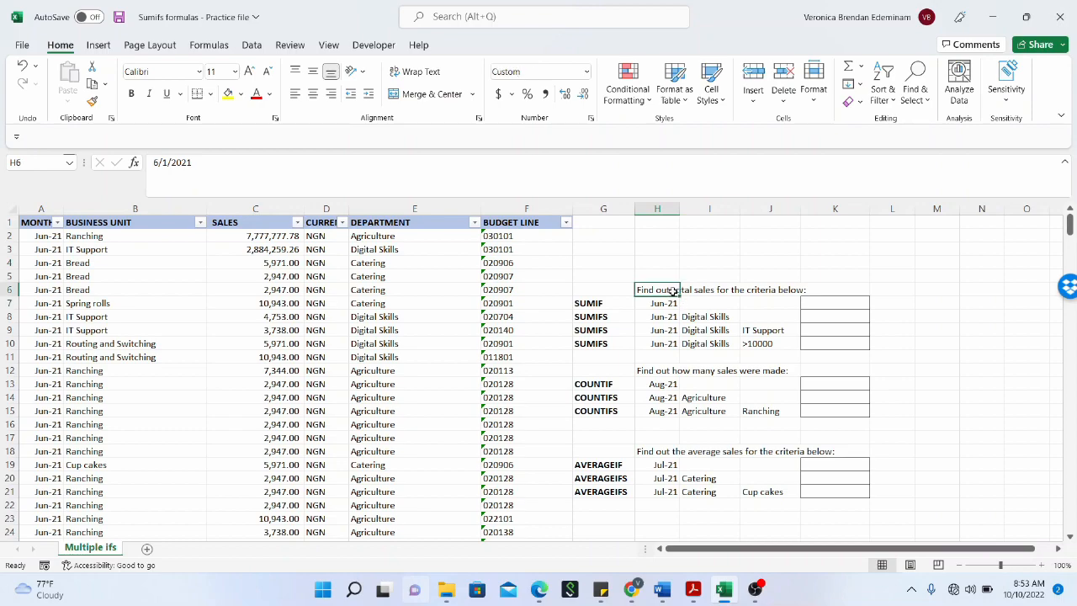
{"action": "left_click", "coordinate": [354, 317]}
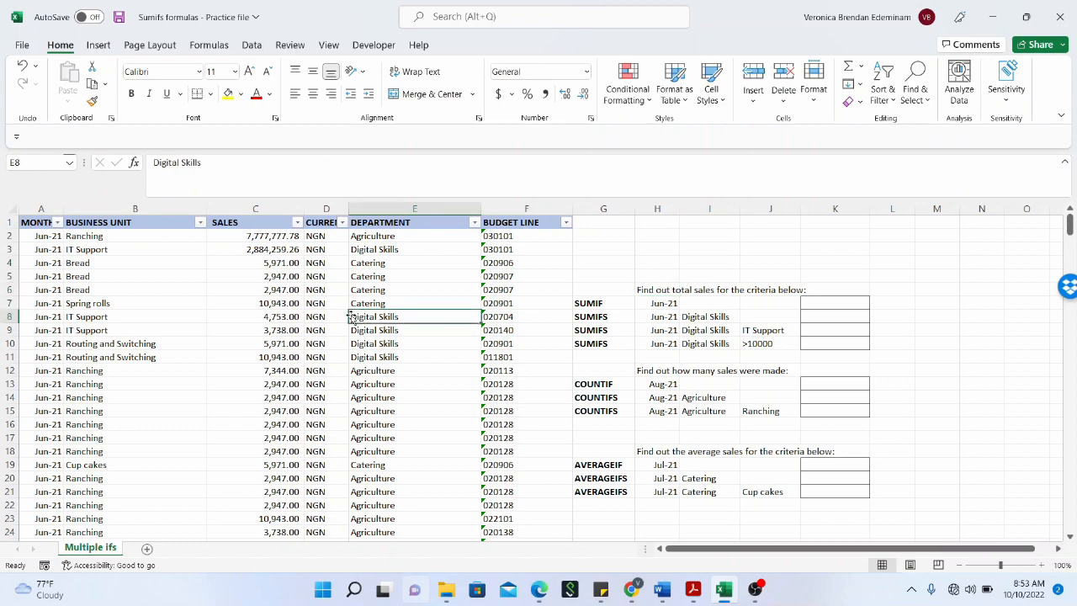
{"action": "left_click", "coordinate": [651, 302]}
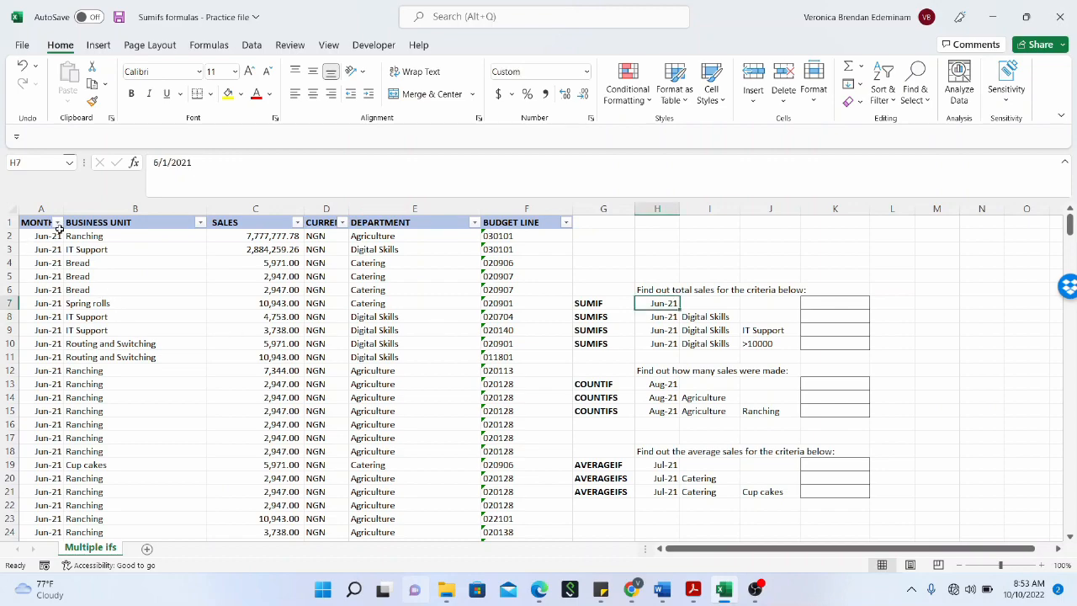
{"action": "left_click", "coordinate": [48, 249]}
{"action": "left_click", "coordinate": [57, 223]}
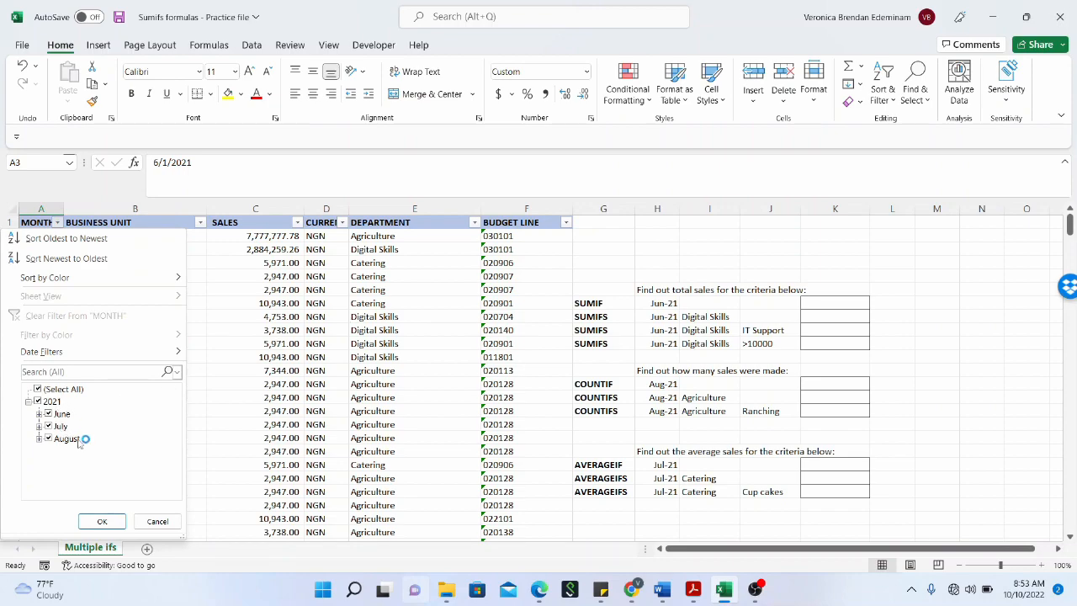
{"action": "left_click", "coordinate": [338, 381]}
Step: Start a SUMIF formula in K7 with the month data A2:A356 as the criteria range
{"action": "left_click", "coordinate": [812, 305]}
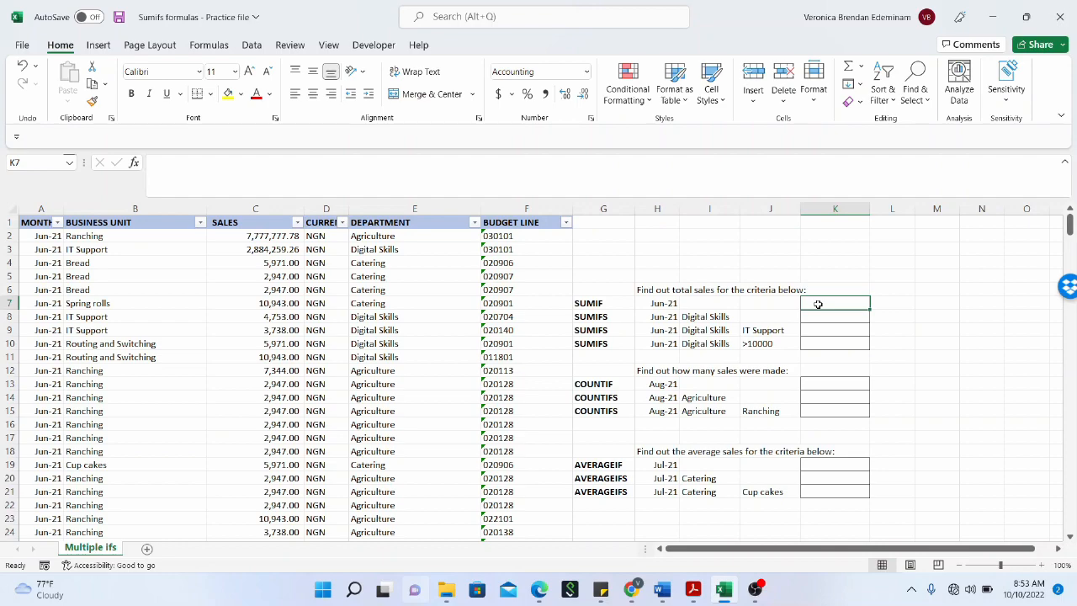
{"action": "type", "text": "=sumif("}
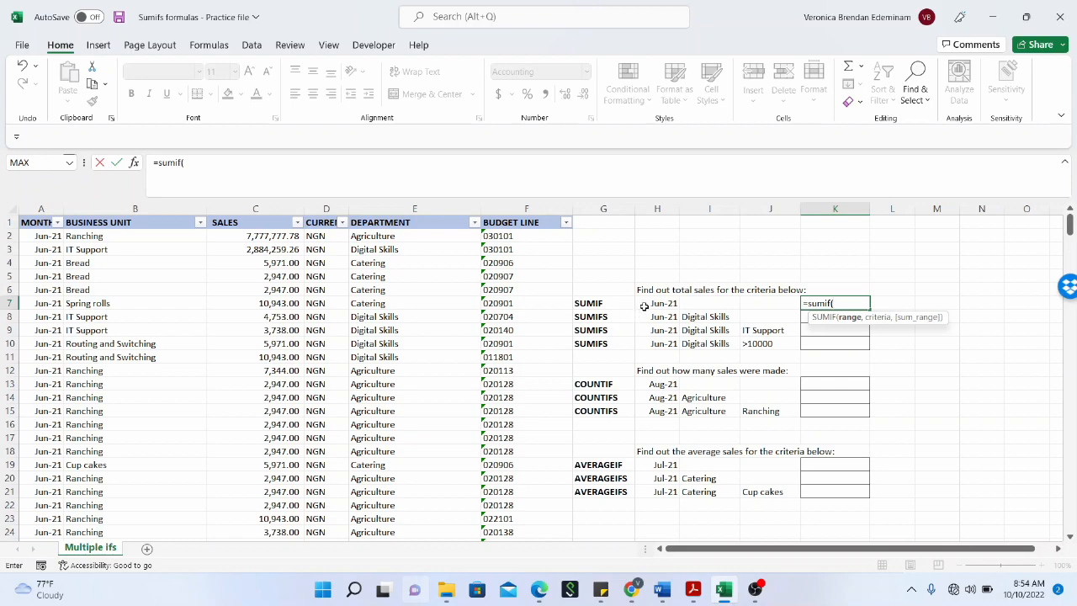
{"action": "left_click", "coordinate": [44, 239]}
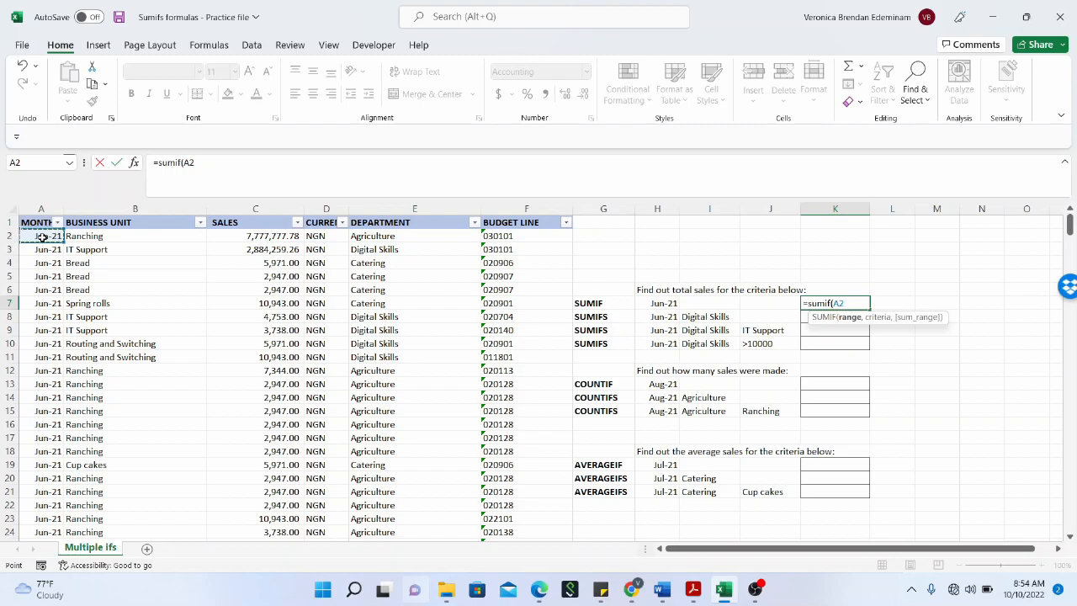
{"action": "key", "text": "ctrl+shift+Down"}
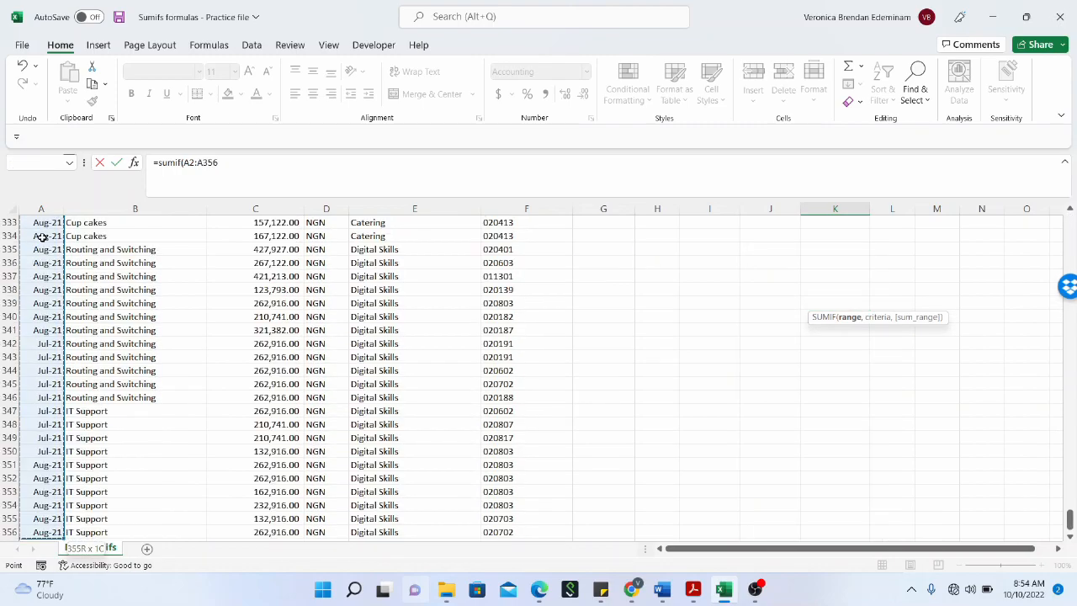
{"action": "left_click_drag", "start_coordinate": [1068, 522], "coordinate": [1074, 219]}
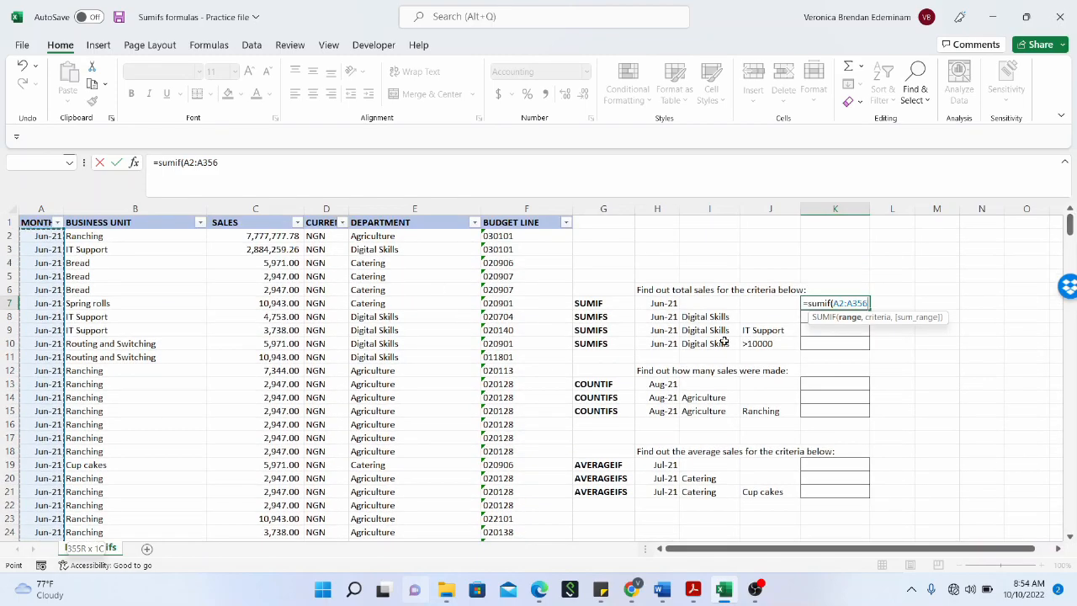
{"action": "type", "text": ","}
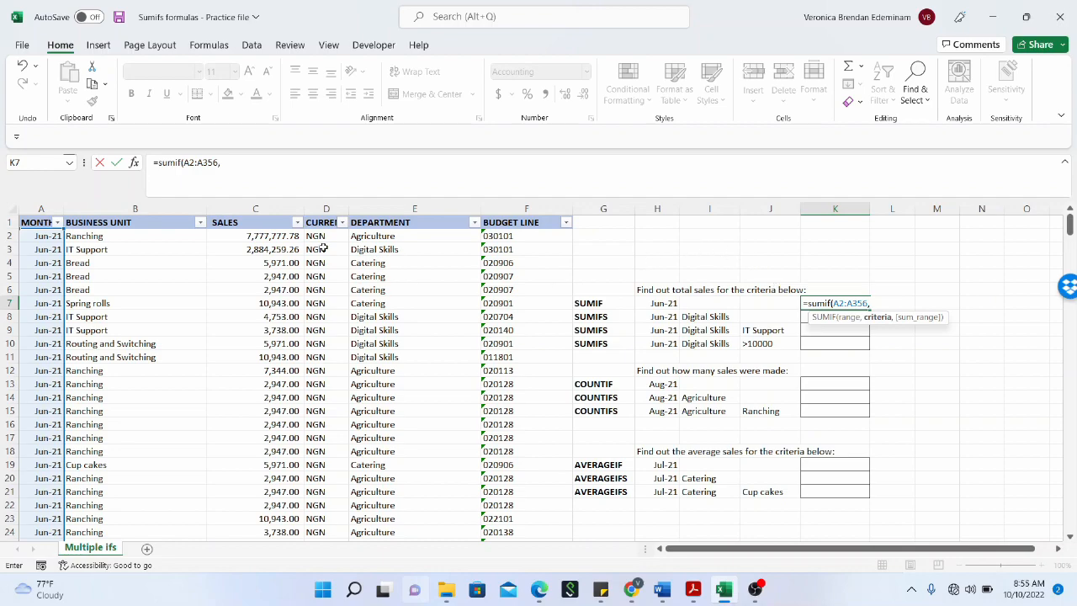
Step: Complete the K7 SUMIF formula with H7 as the criteria and the sales data C2:C356 as the sum range
{"action": "left_click", "coordinate": [641, 305]}
{"action": "type", "text": ","}
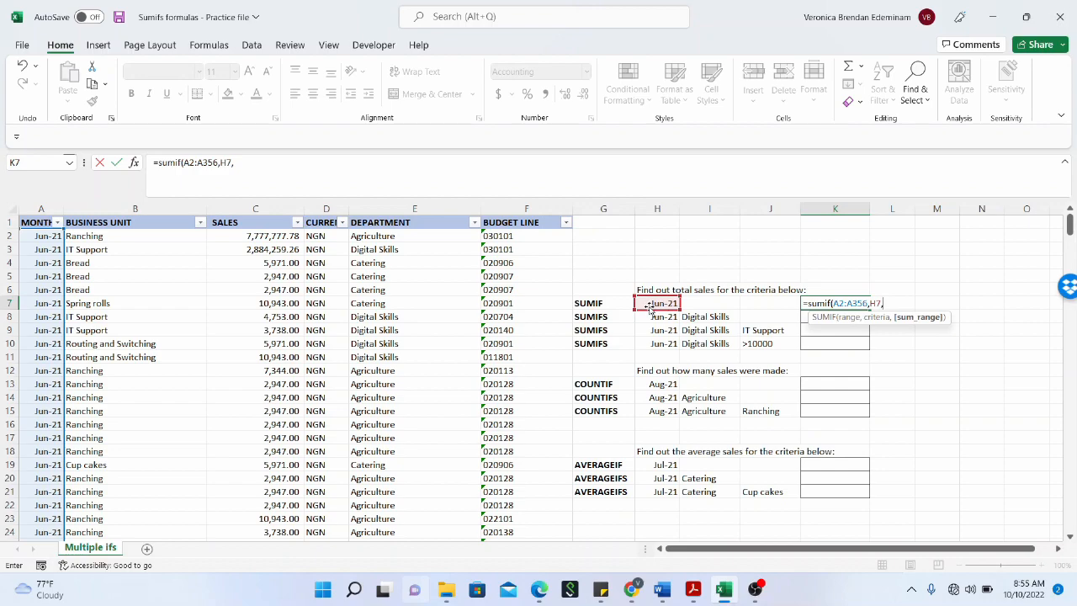
{"action": "left_click", "coordinate": [263, 235]}
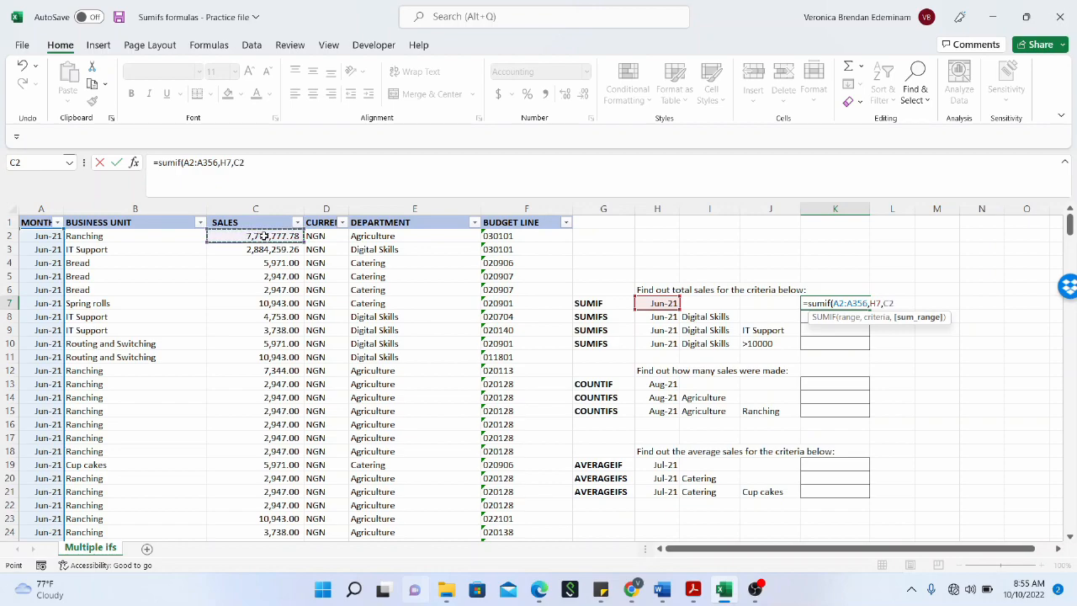
{"action": "key", "text": "ctrl+shift+Down"}
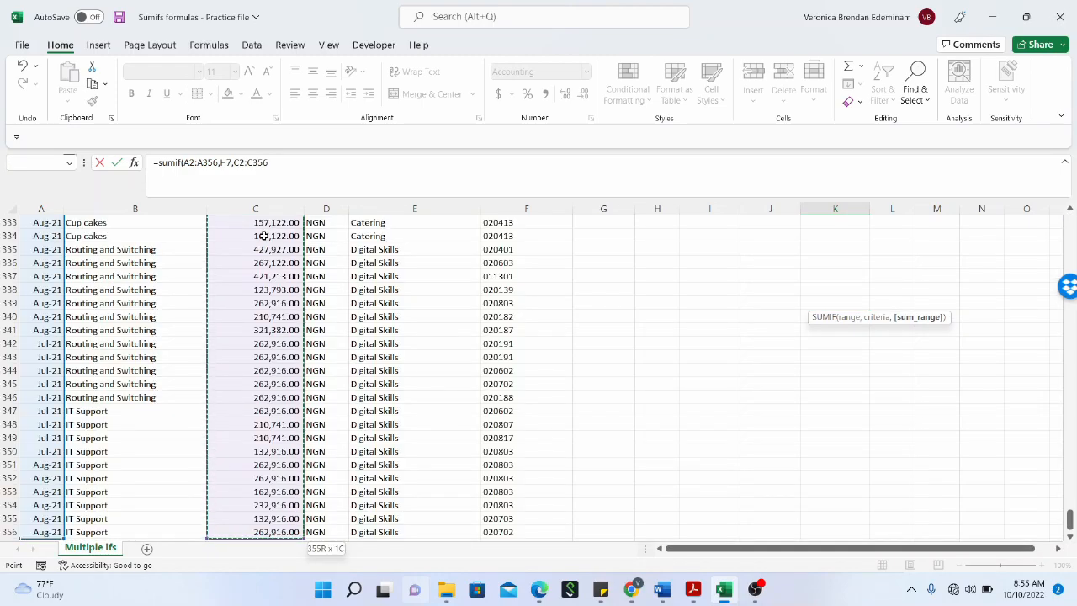
{"action": "left_click_drag", "start_coordinate": [1070, 520], "coordinate": [1067, 220]}
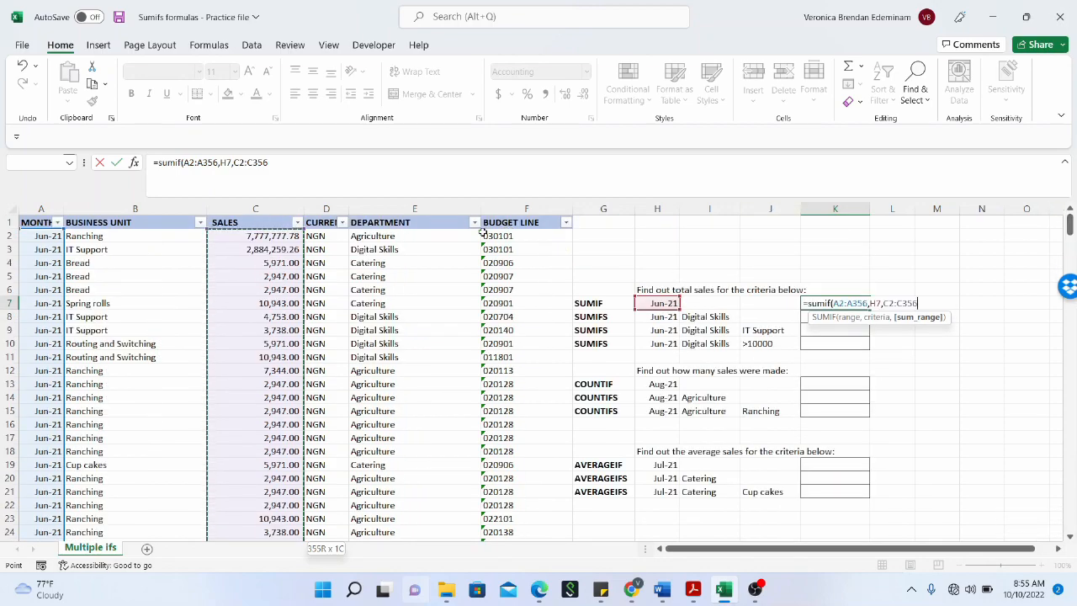
{"action": "type", "text": ")"}
{"action": "key", "text": "ctrl+Return"}
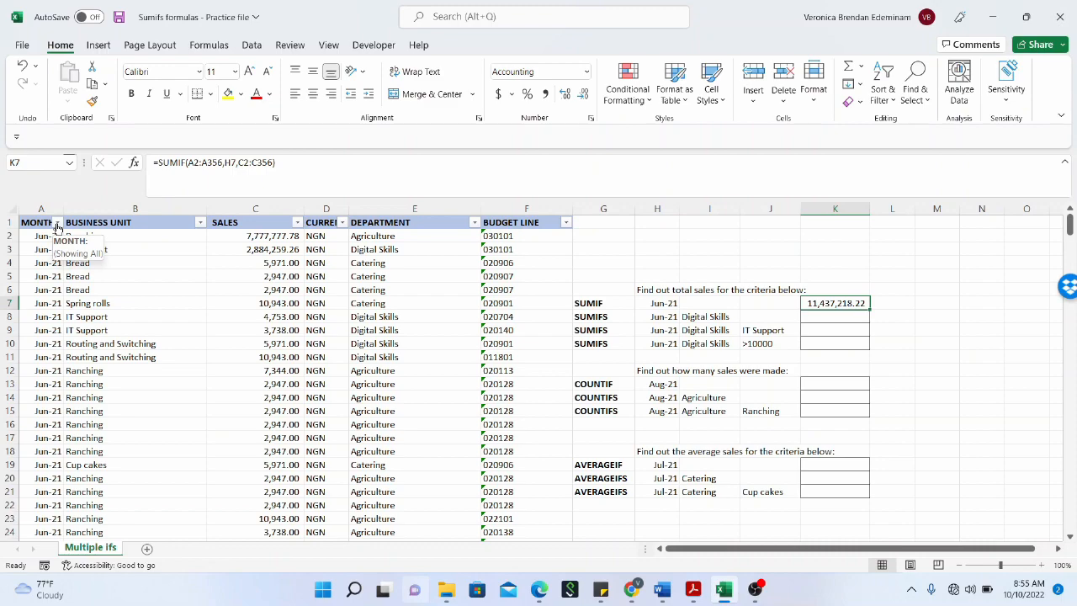
Step: Filter the Month column to June 2021 only
{"action": "left_click", "coordinate": [59, 224]}
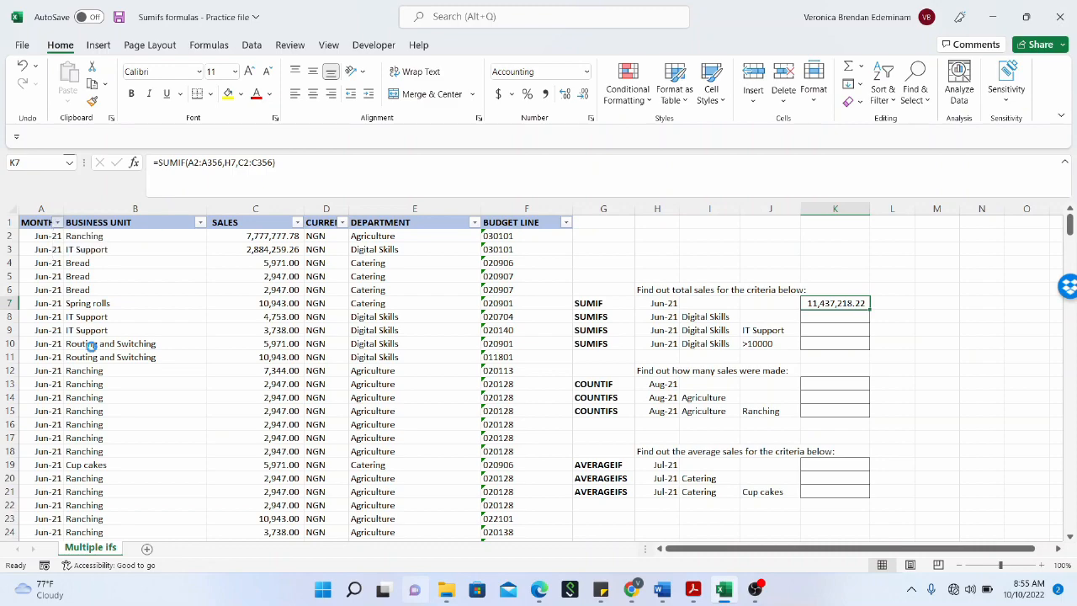
{"action": "left_click", "coordinate": [62, 390]}
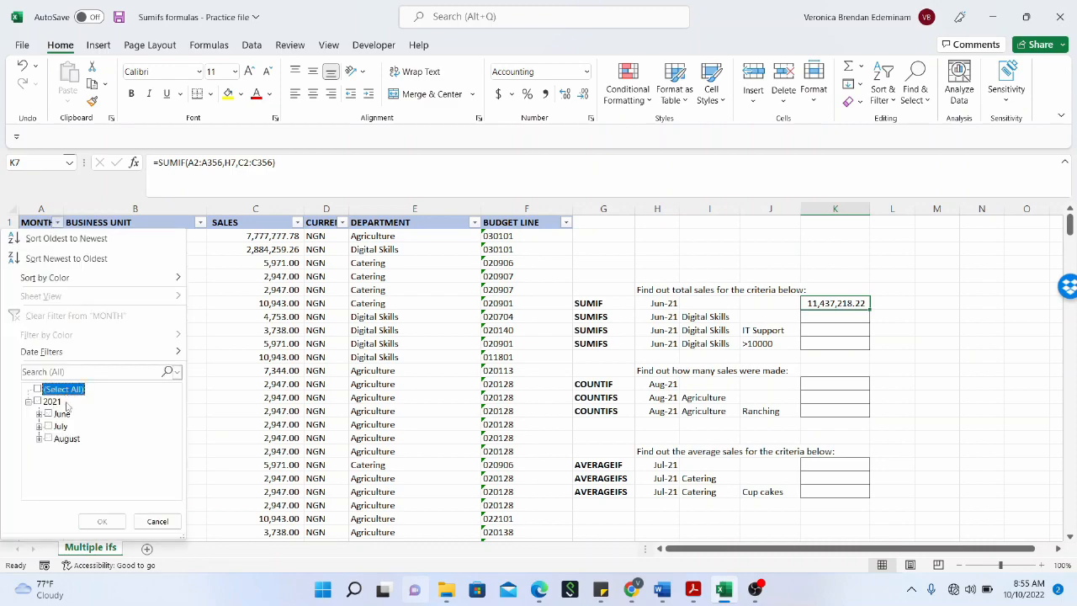
{"action": "left_click", "coordinate": [61, 414]}
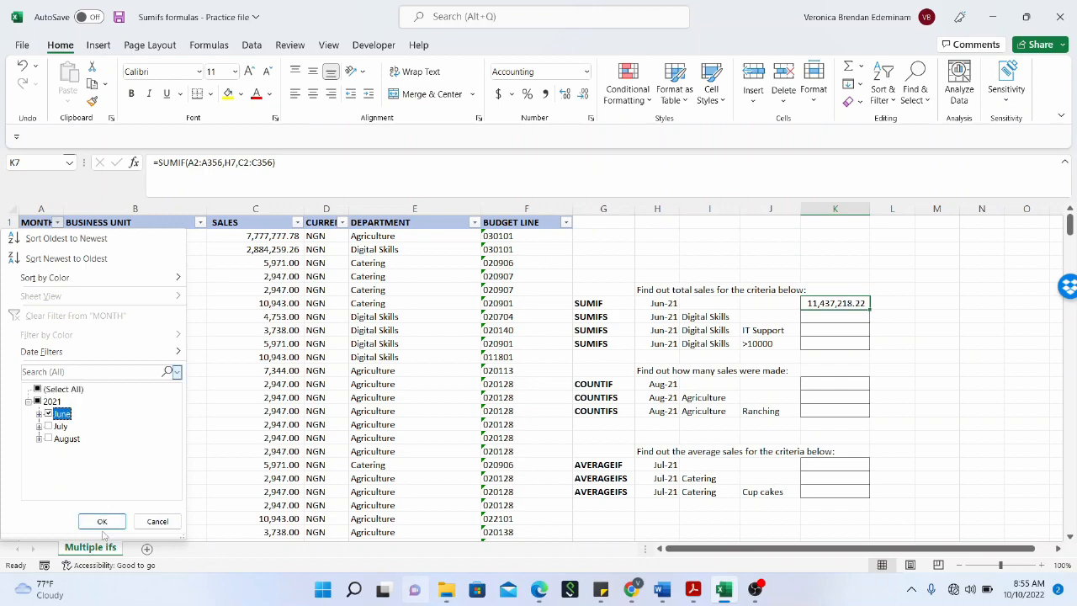
{"action": "left_click", "coordinate": [101, 521]}
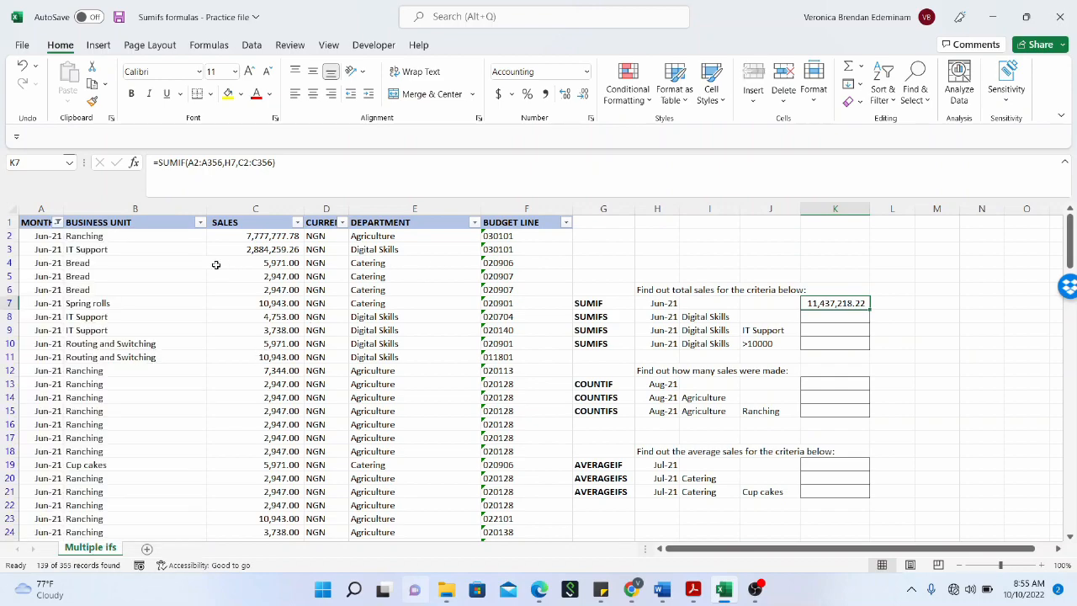
Step: Check the sum of the filtered June 2021 sales in column C against the SUMIF result in K7
{"action": "left_click", "coordinate": [251, 237]}
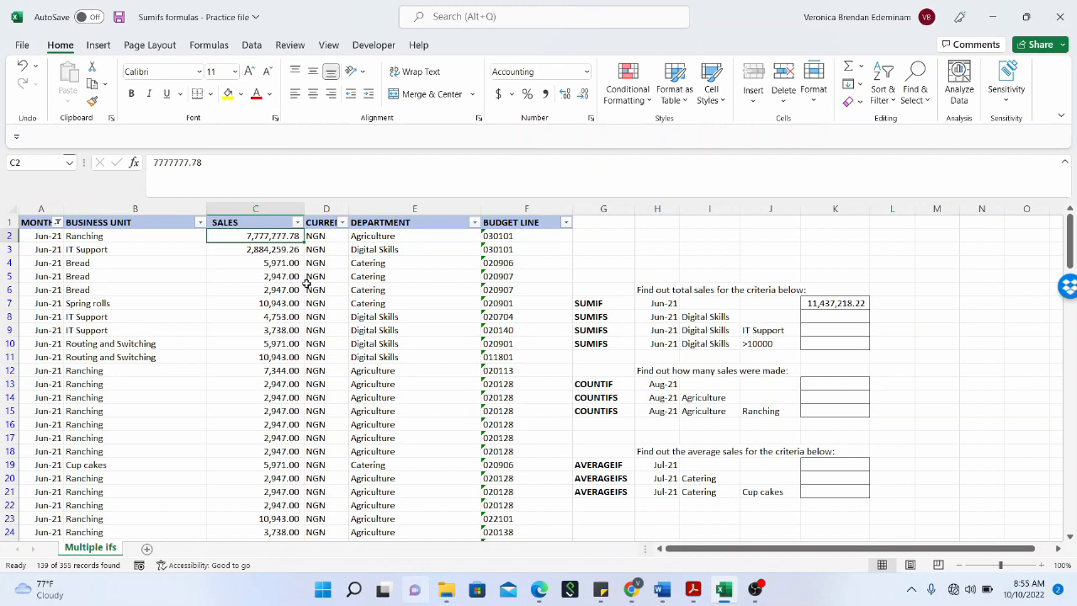
{"action": "key", "text": "ctrl+shift+Down"}
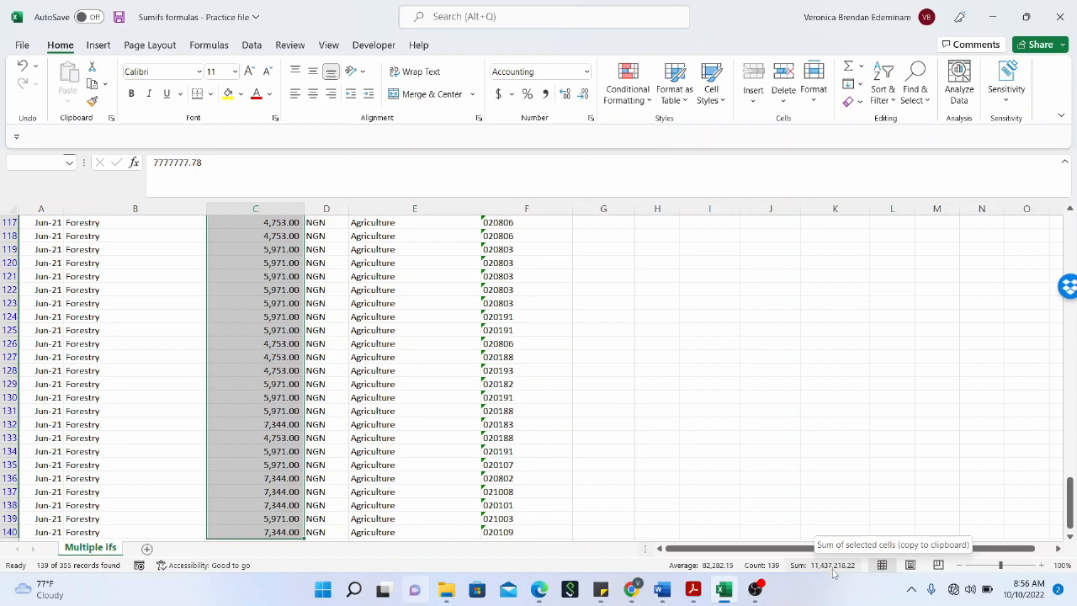
{"action": "left_click_drag", "start_coordinate": [1071, 511], "coordinate": [1069, 235]}
{"action": "left_click", "coordinate": [839, 304]}
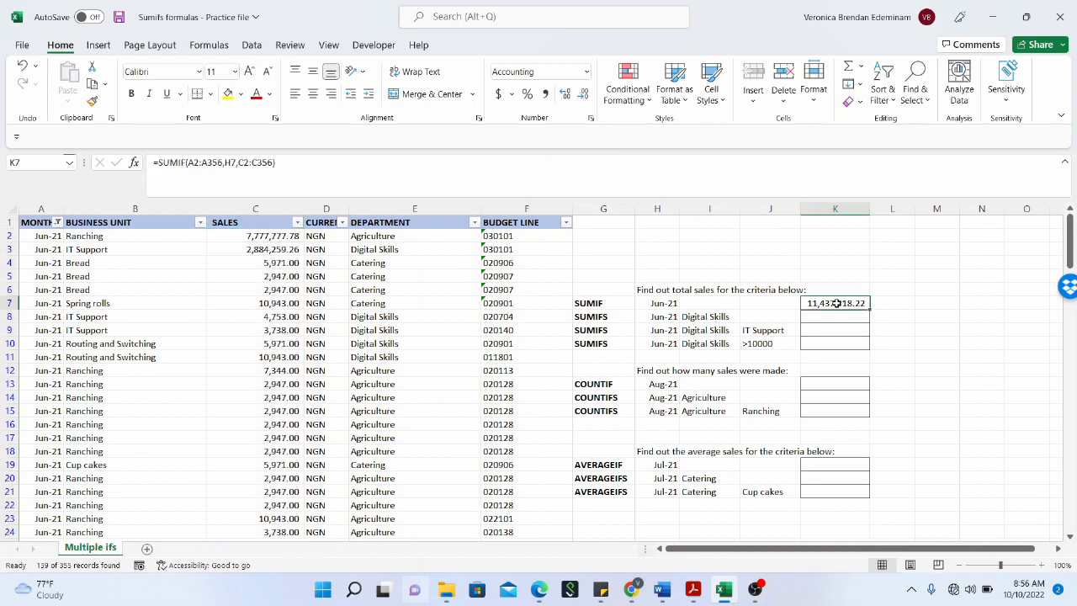
Step: Remove the June filter from the Month column so all months are included again
{"action": "left_click", "coordinate": [57, 222]}
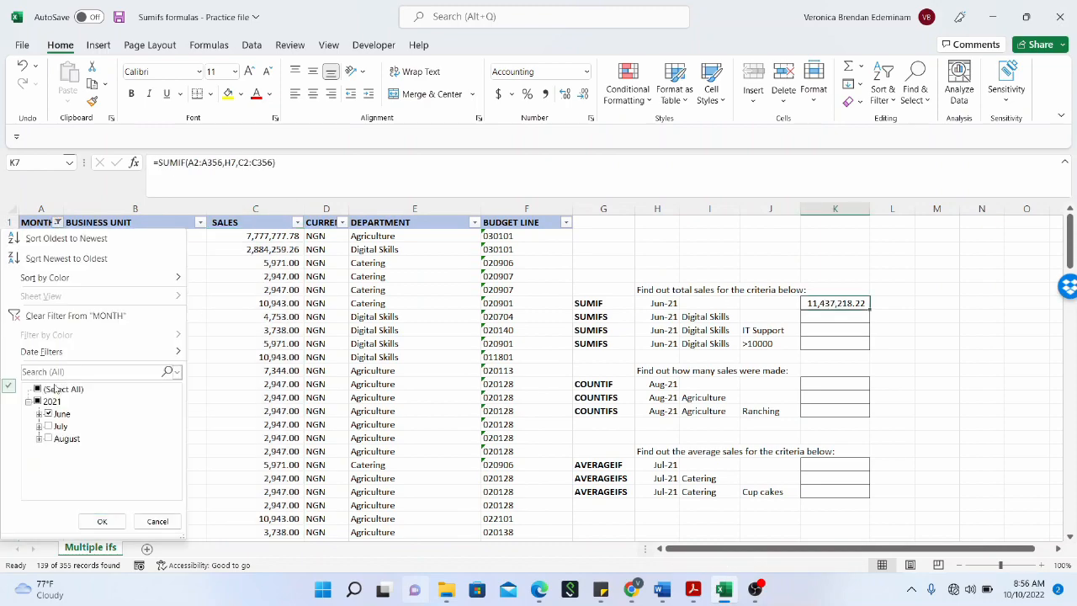
{"action": "left_click", "coordinate": [102, 521]}
{"action": "left_click", "coordinate": [414, 356]}
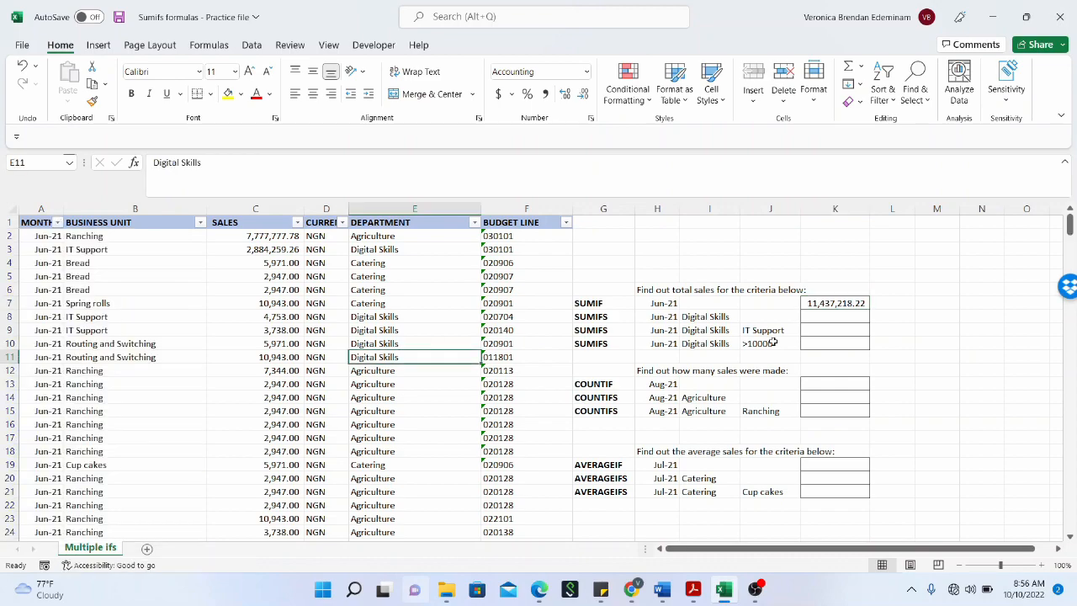
Step: Examine the June 2021 and Digital Skills criteria for K8 and the departments available in the Department filter
{"action": "left_click", "coordinate": [847, 315]}
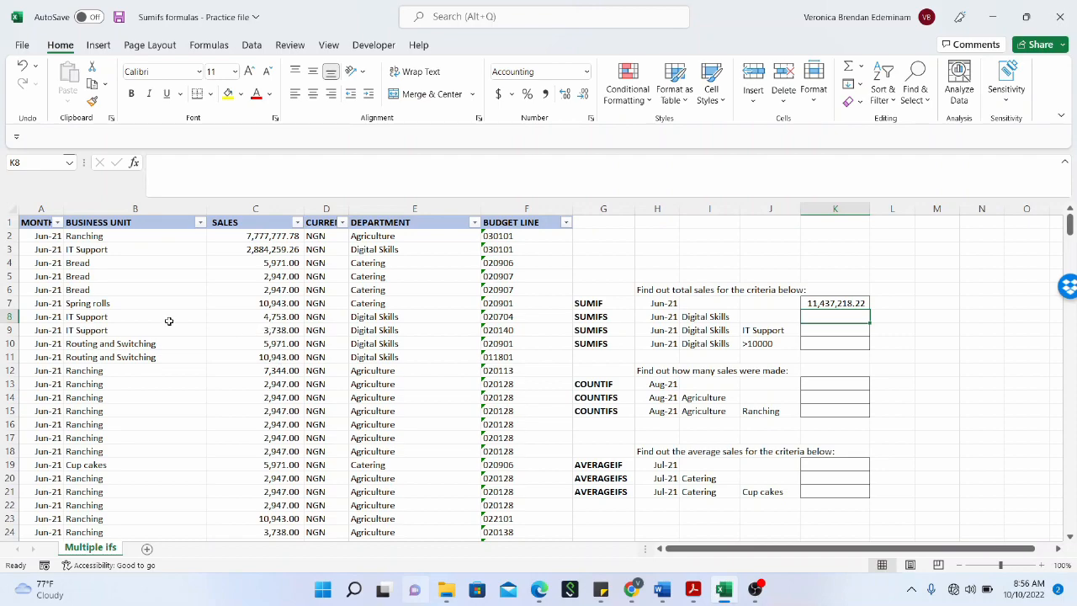
{"action": "left_click", "coordinate": [730, 318]}
{"action": "left_click", "coordinate": [807, 316]}
{"action": "left_click", "coordinate": [664, 322]}
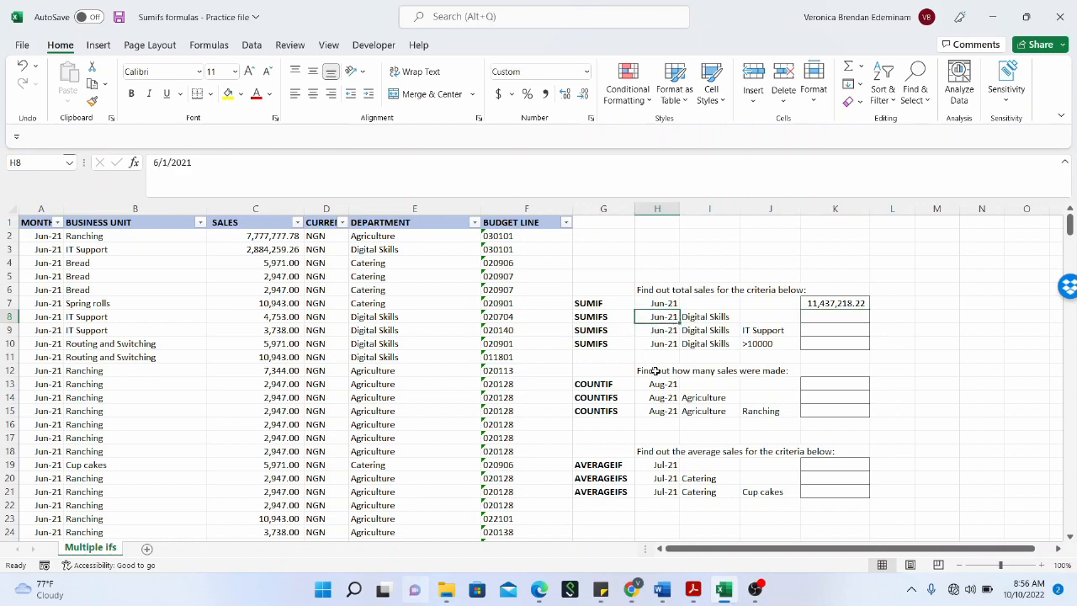
{"action": "left_click", "coordinate": [720, 319]}
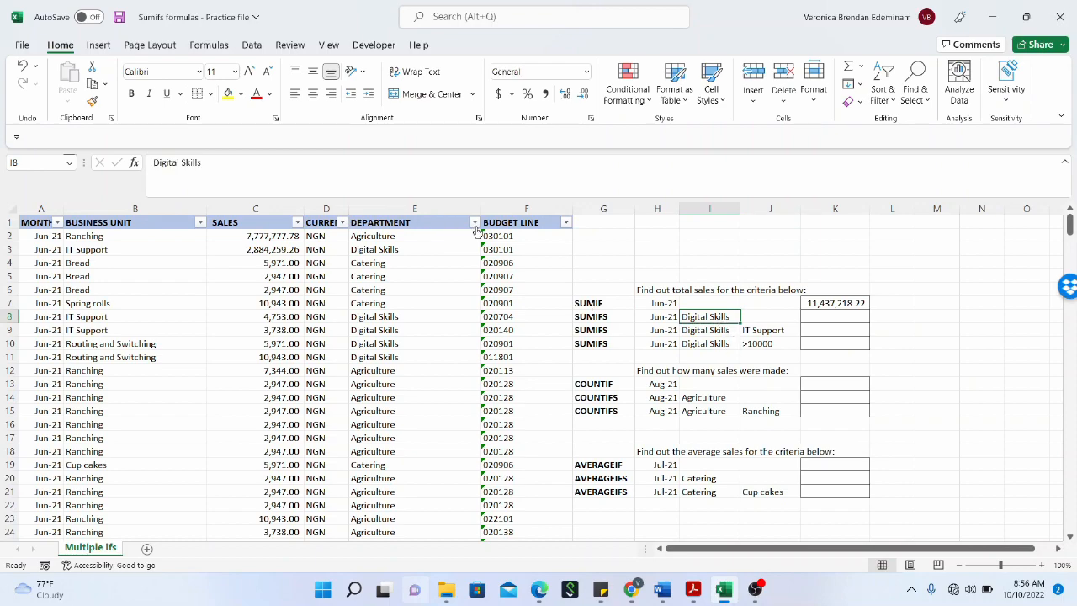
{"action": "left_click", "coordinate": [476, 232]}
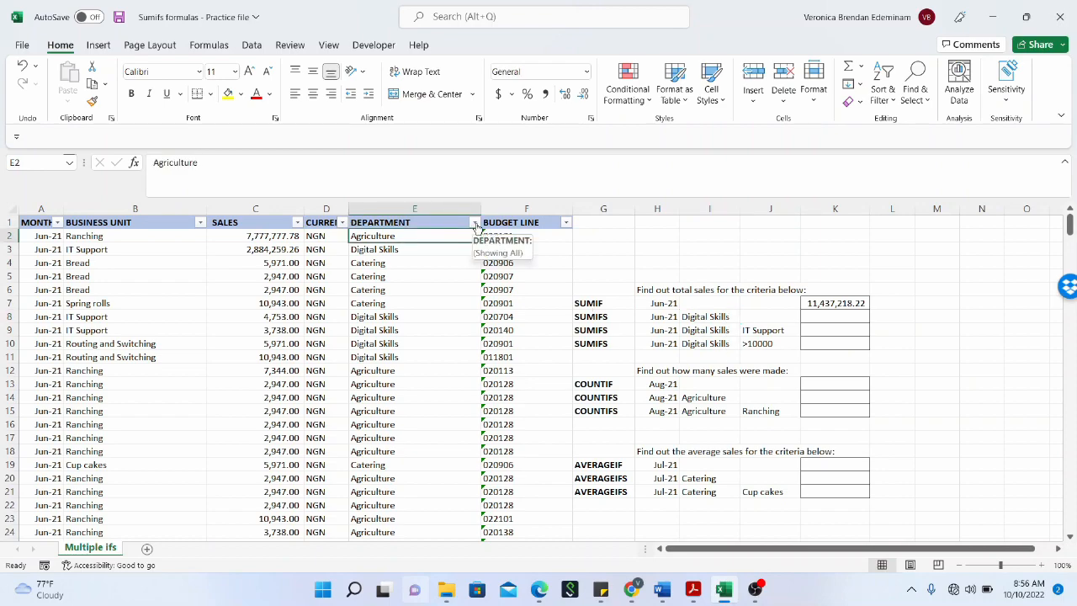
{"action": "left_click", "coordinate": [476, 227]}
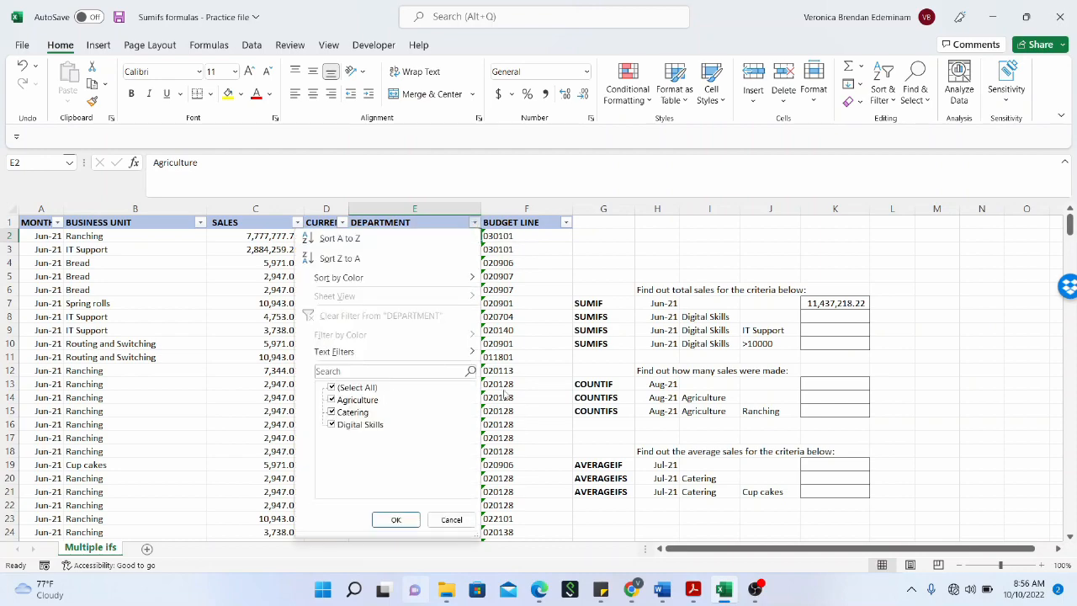
{"action": "left_click", "coordinate": [519, 363]}
Step: Start a SUMIFS formula in K8 with the sales data C2:C356 as the sum range
{"action": "left_click", "coordinate": [808, 317]}
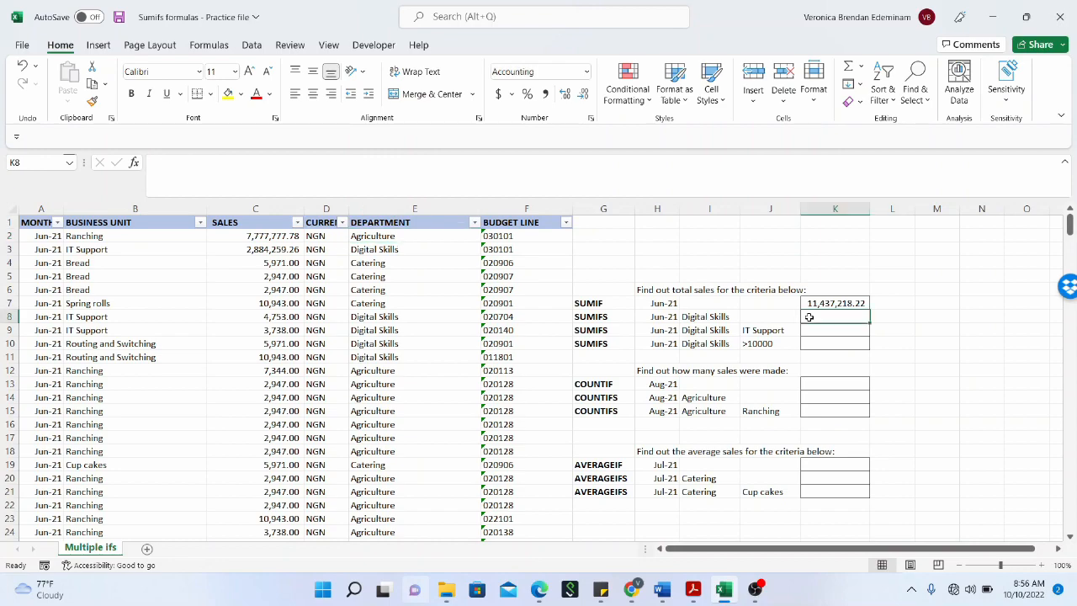
{"action": "type", "text": "="}
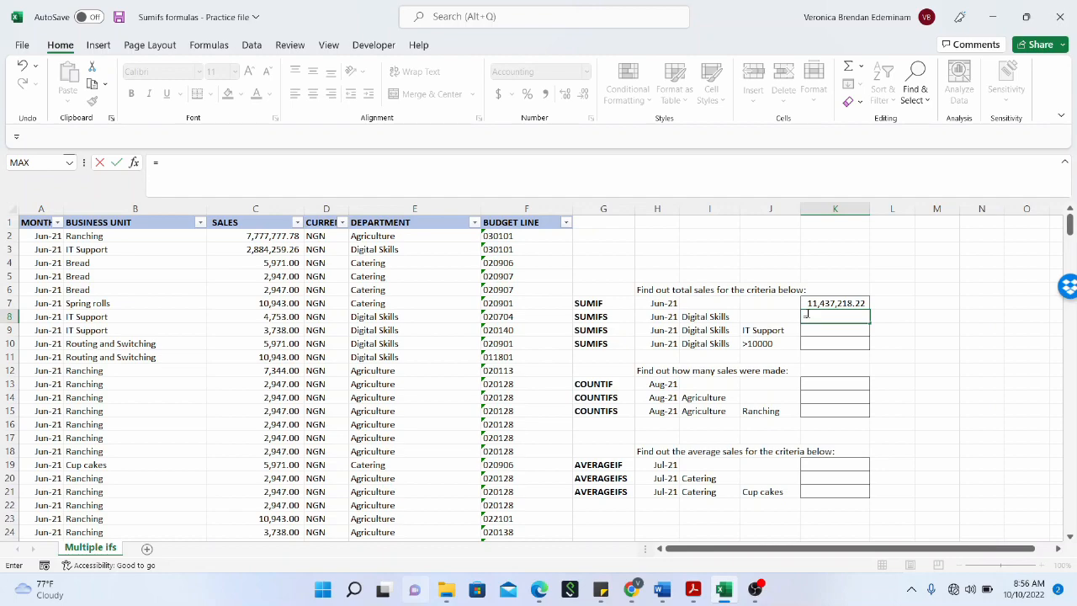
{"action": "type", "text": "sumif"}
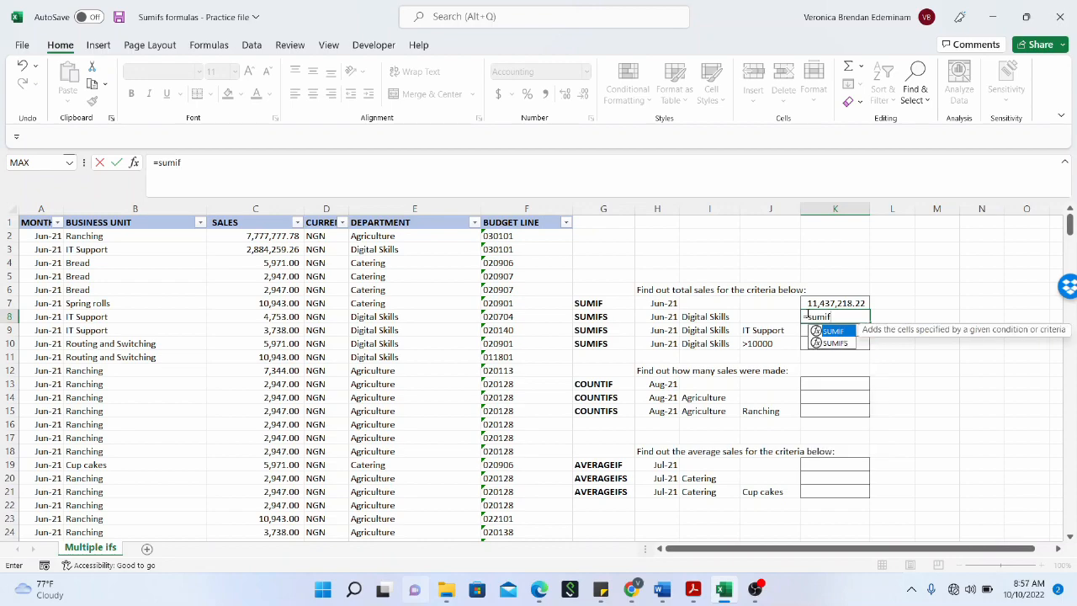
{"action": "type", "text": "s"}
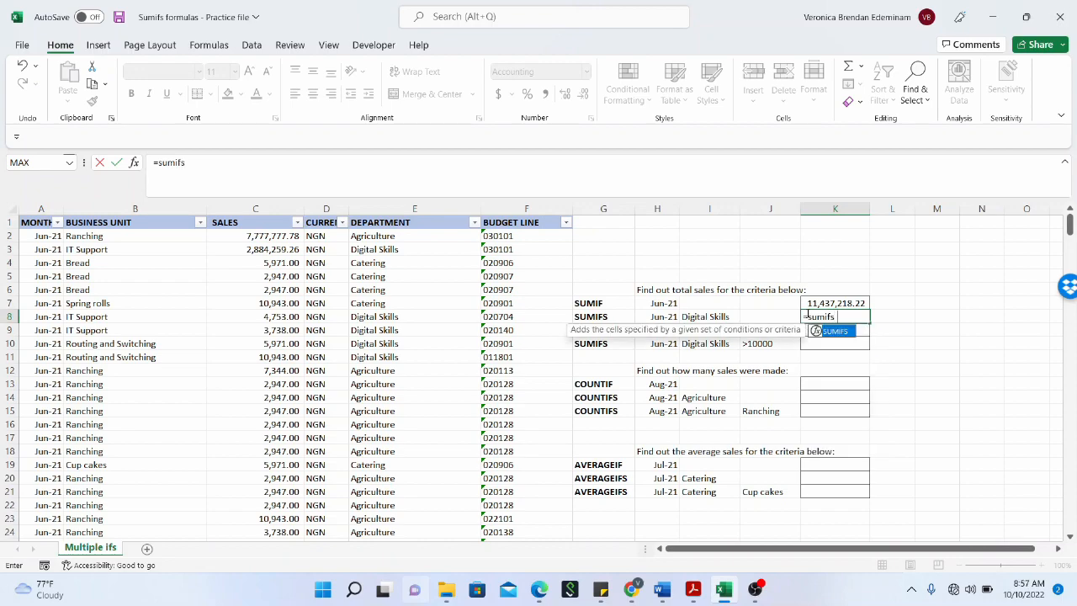
{"action": "type", "text": "("}
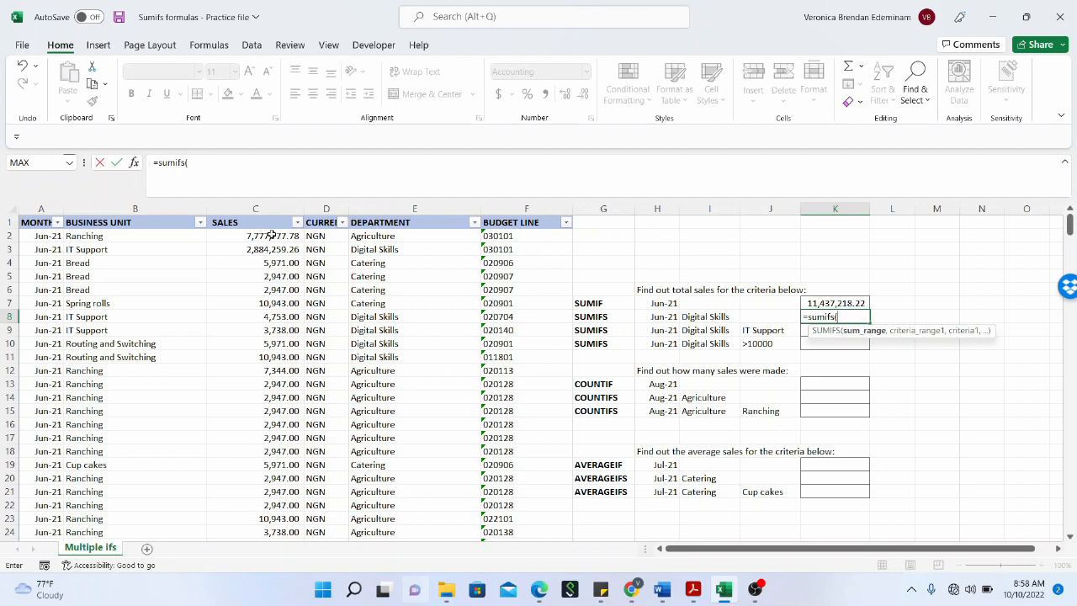
{"action": "left_click", "coordinate": [271, 235]}
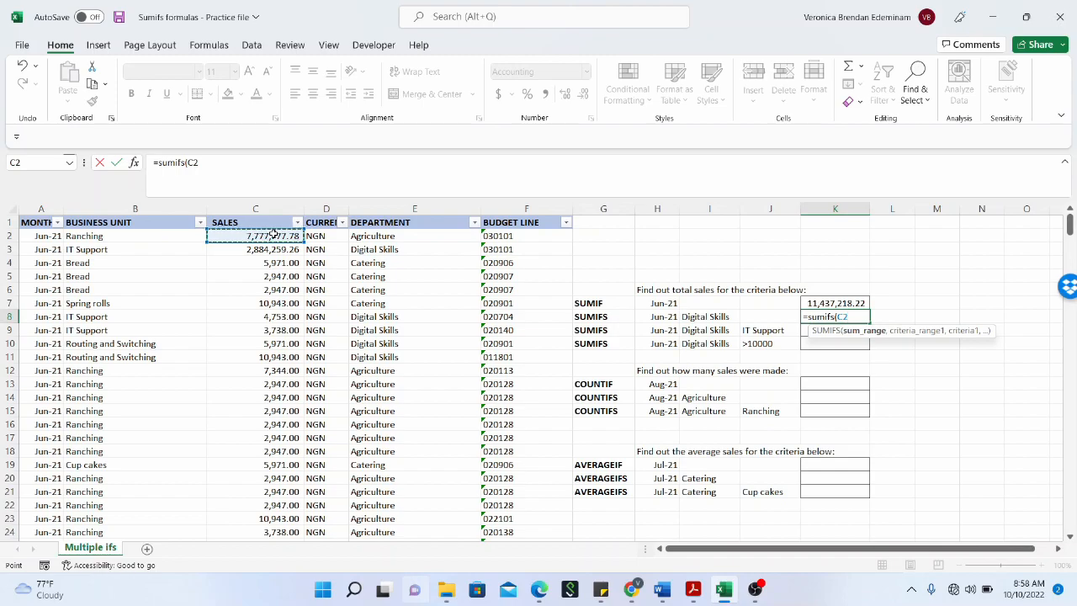
{"action": "key", "text": "ctrl+shift+Down"}
{"action": "left_click_drag", "start_coordinate": [1069, 519], "coordinate": [1041, 183]}
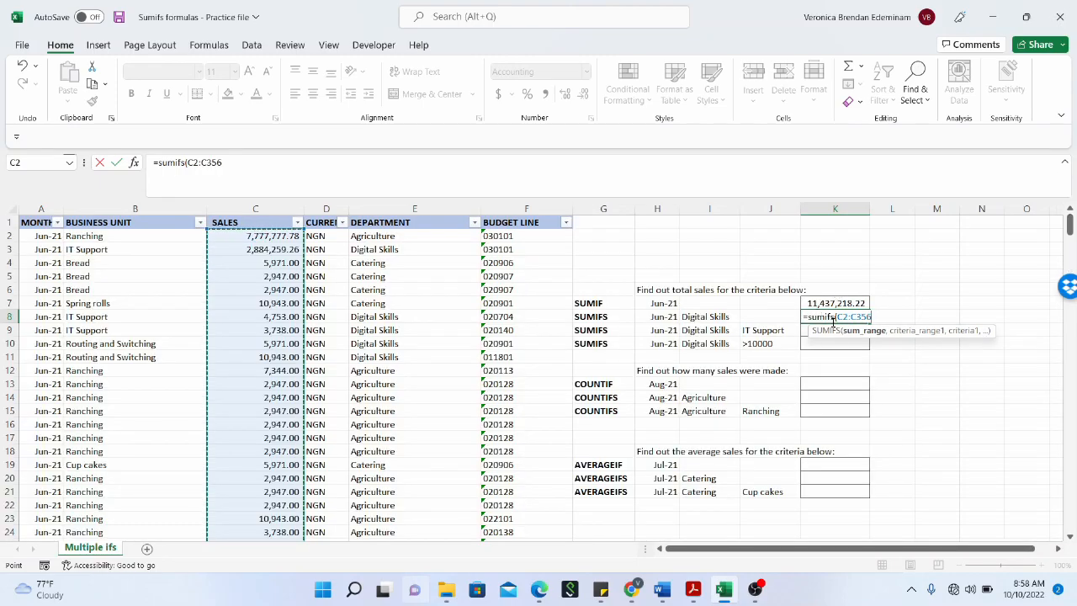
{"action": "type", "text": ","}
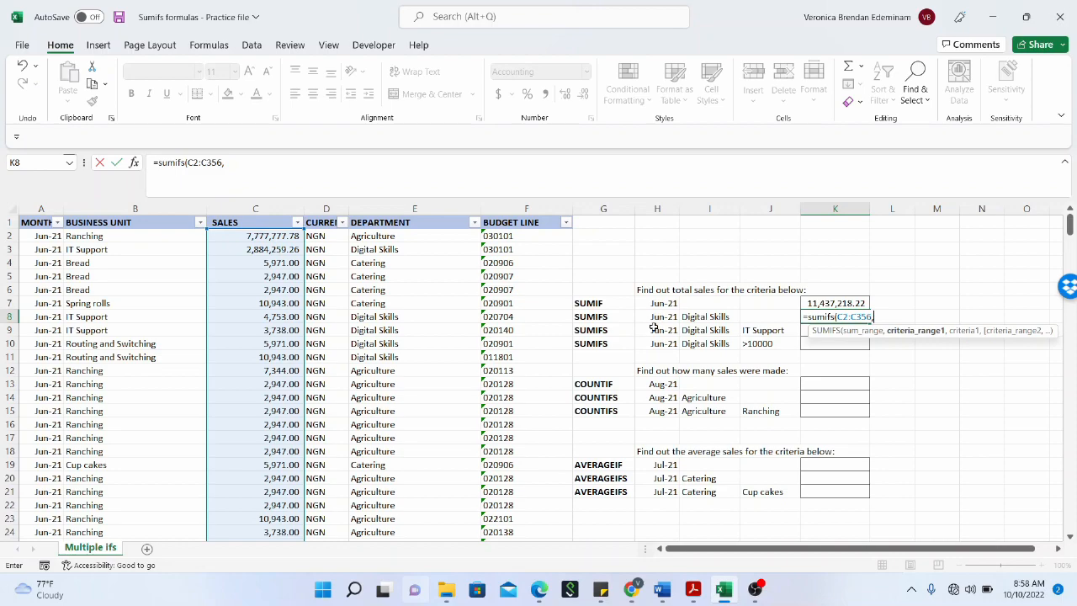
Step: Add the month data A2:A356 as the first criteria range in the K8 formula, with H8 as its criterion
{"action": "left_click", "coordinate": [34, 239]}
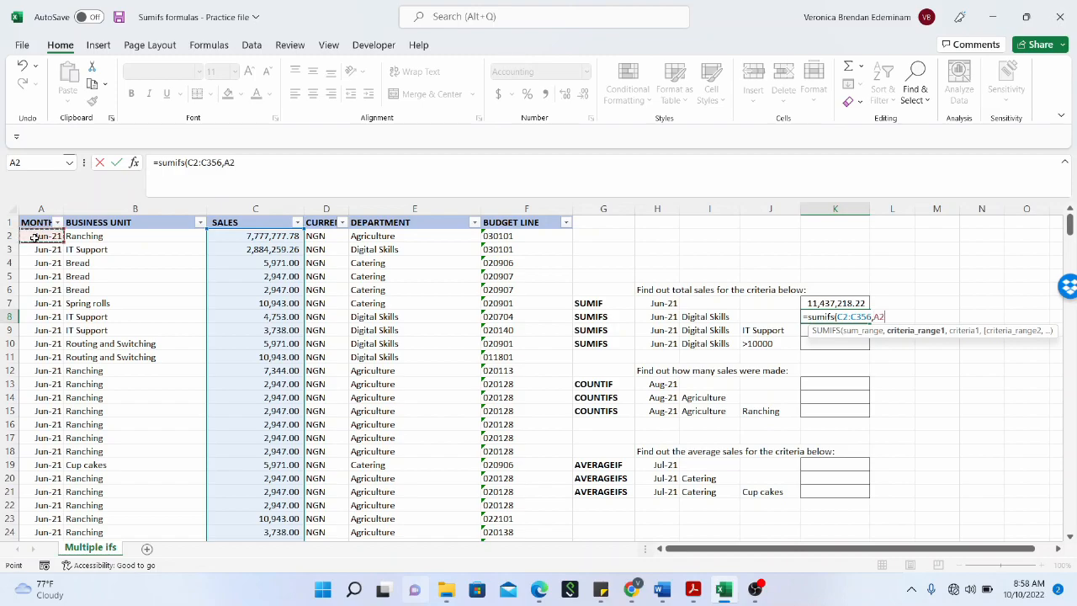
{"action": "key", "text": "ctrl+shift+Down"}
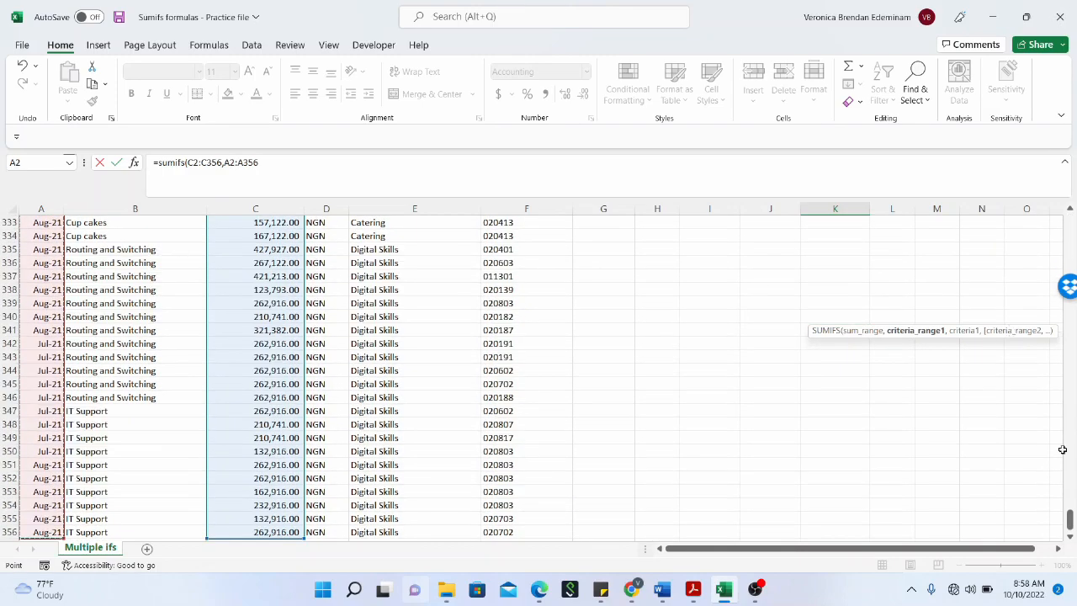
{"action": "left_click", "coordinate": [1069, 503]}
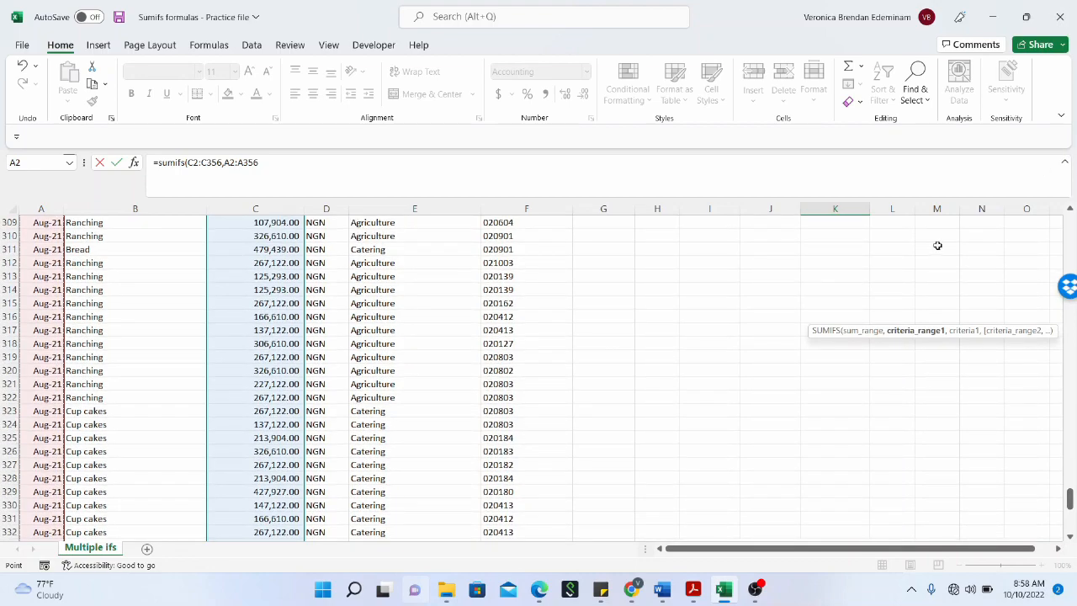
{"action": "left_click_drag", "start_coordinate": [1069, 499], "coordinate": [1072, 219]}
{"action": "type", "text": ","}
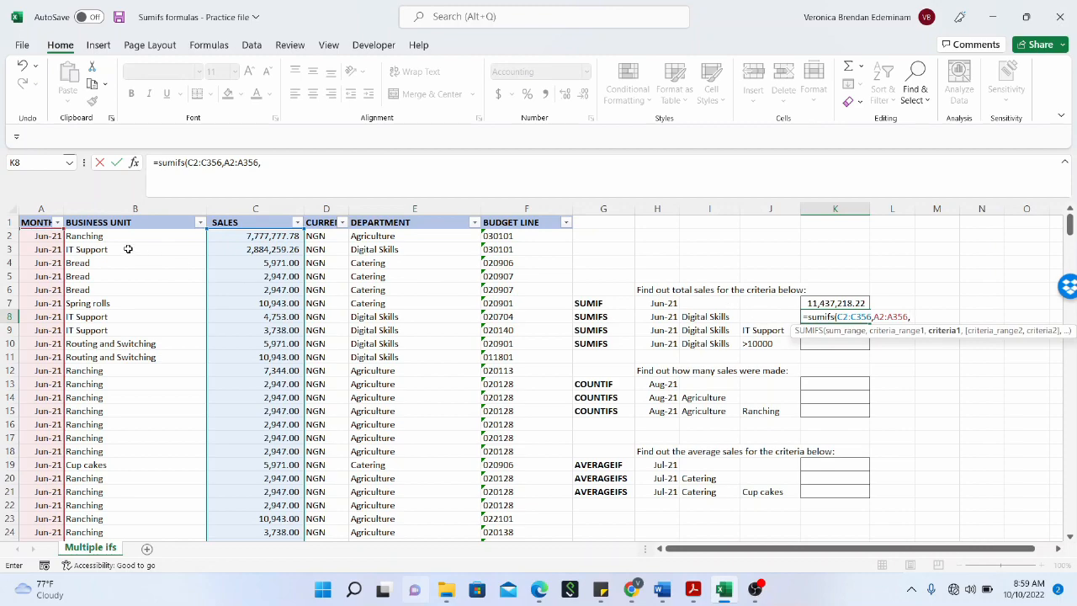
{"action": "left_click", "coordinate": [669, 318]}
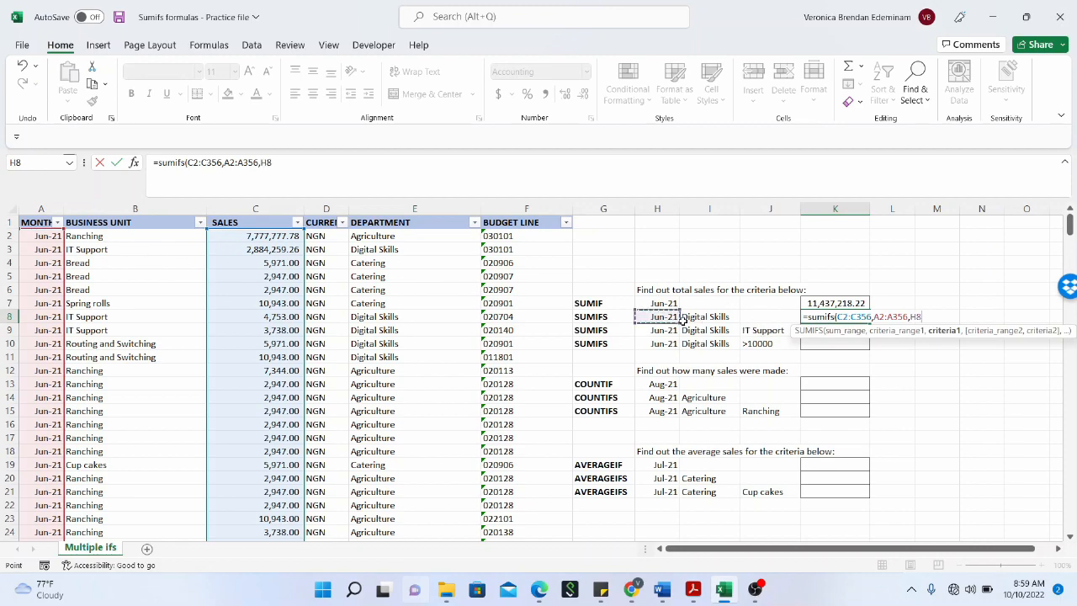
{"action": "type", "text": ","}
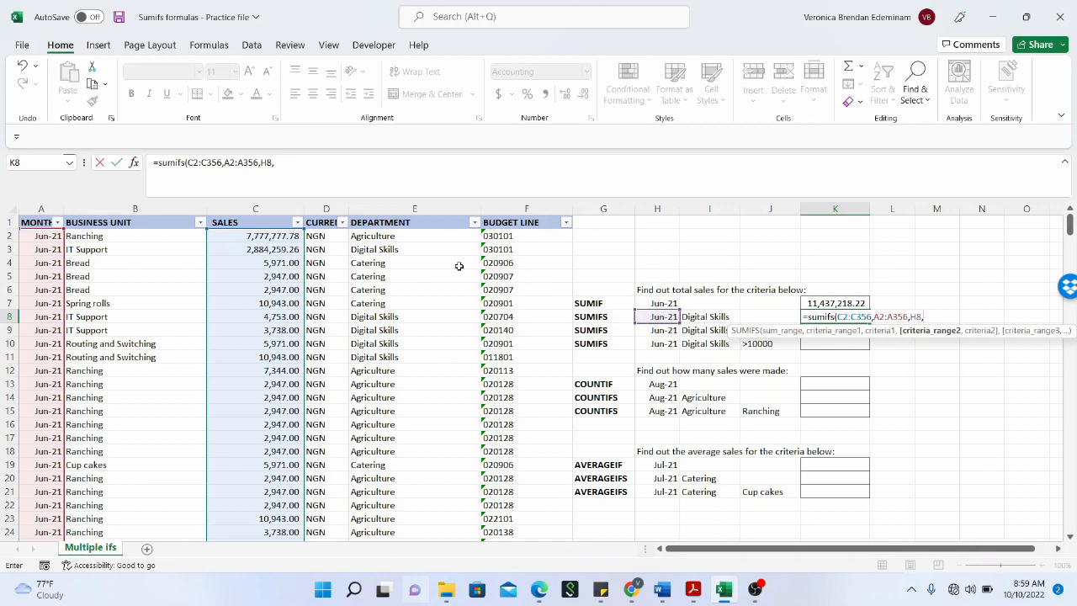
Step: Complete the K8 SUMIFS formula with the department data E2:E356 as the second criteria range and I8 as its criterion
{"action": "left_click", "coordinate": [402, 235]}
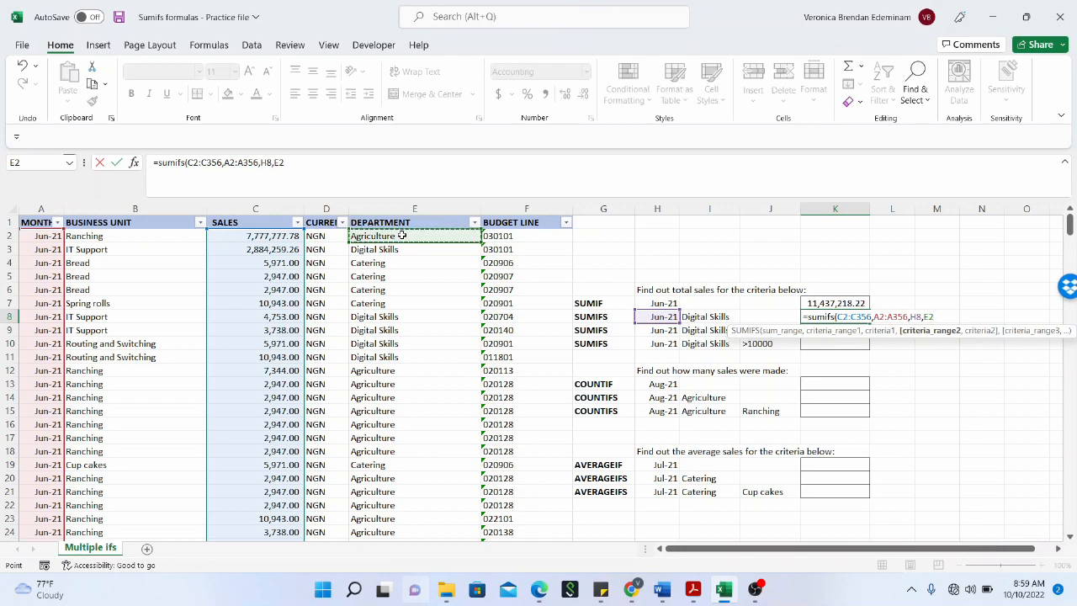
{"action": "key", "text": "ctrl+shift+Down"}
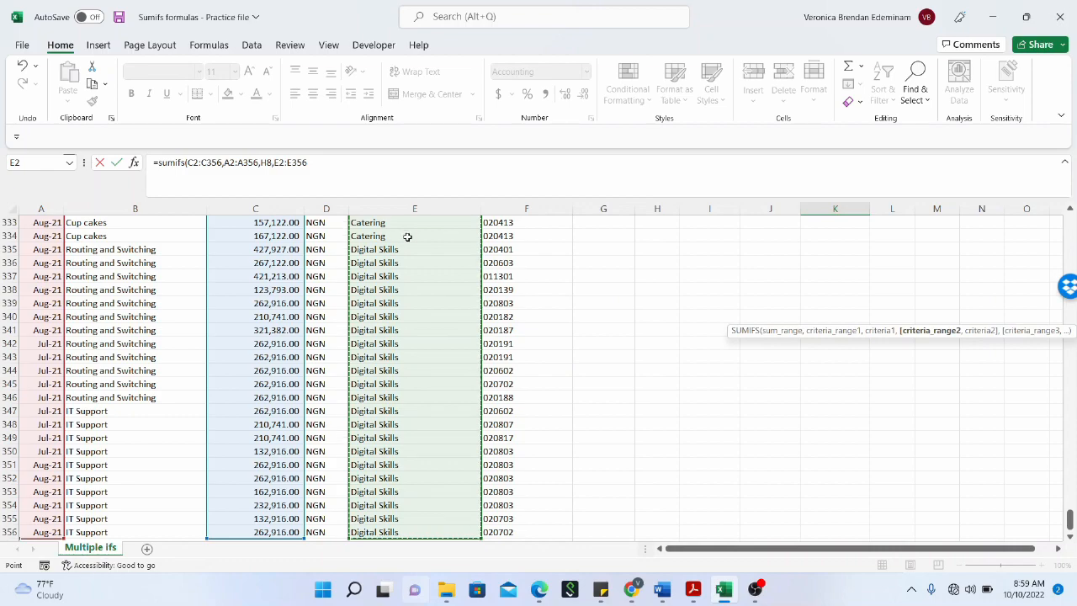
{"action": "left_click_drag", "start_coordinate": [1068, 520], "coordinate": [1070, 220]}
{"action": "type", "text": ","}
{"action": "left_click", "coordinate": [717, 316]}
{"action": "key", "text": "Return"}
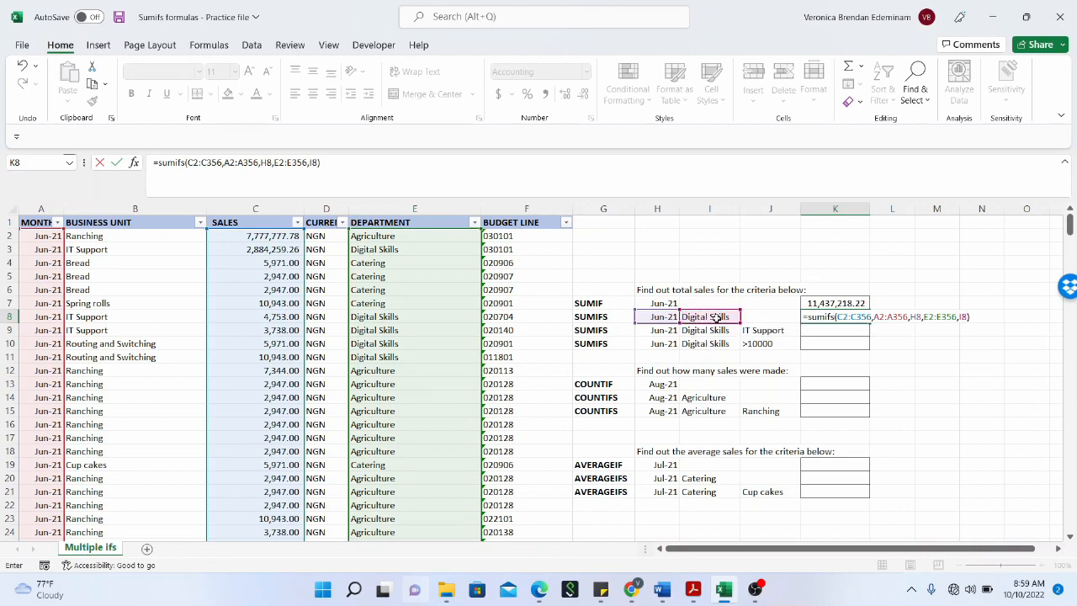
{"action": "left_click", "coordinate": [851, 317]}
Step: Start a SUMIFS formula in K9 with the sales data C2:C356 as the sum range
{"action": "left_click", "coordinate": [828, 332]}
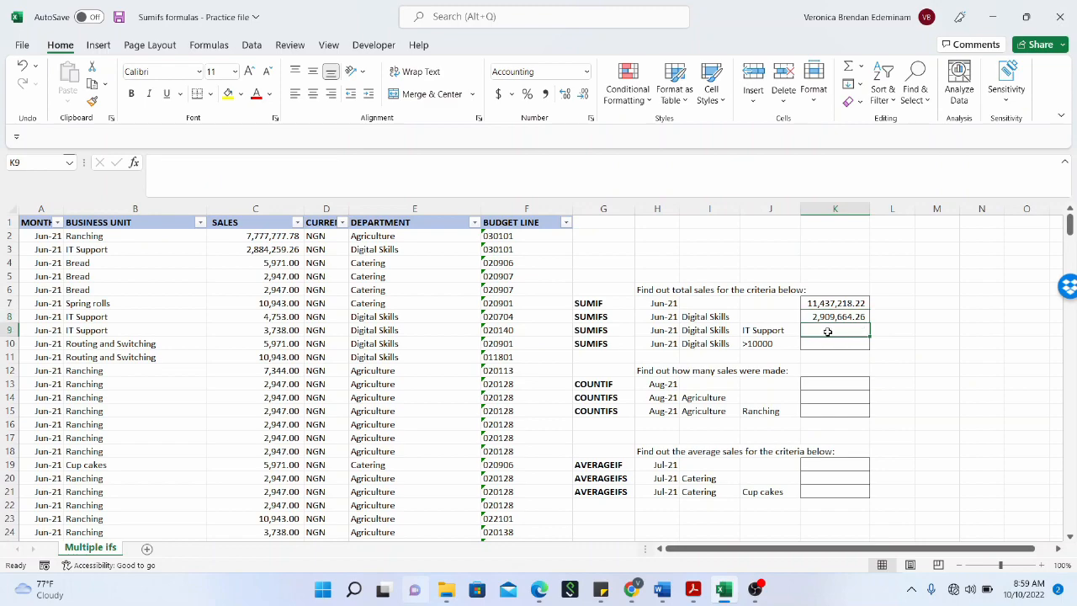
{"action": "type", "text": "=sumifs("}
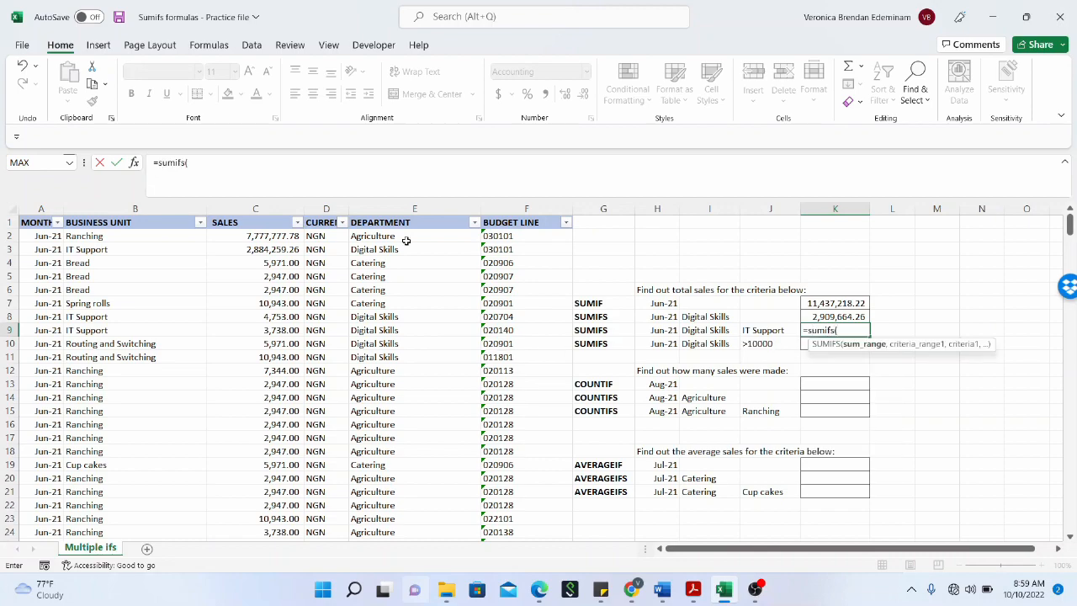
{"action": "left_click", "coordinate": [282, 238]}
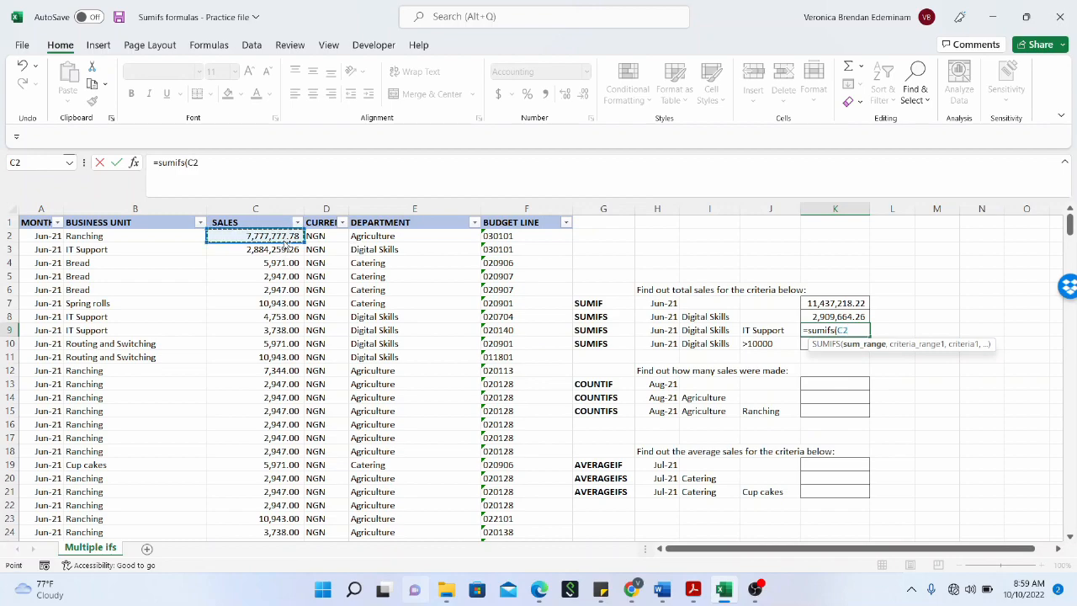
{"action": "key", "text": "ctrl+shift+Down"}
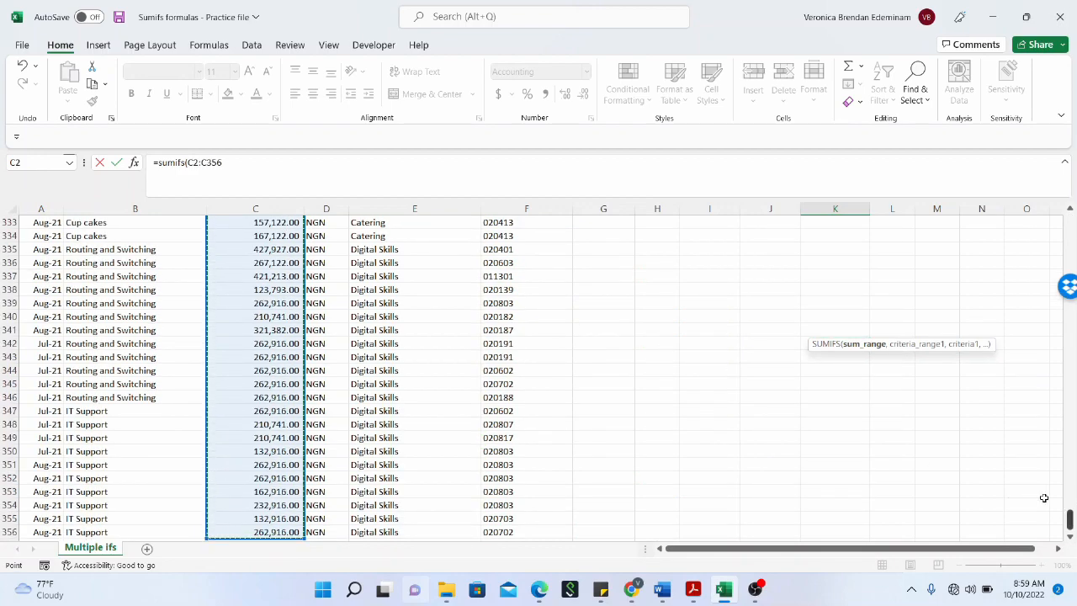
{"action": "type", "text": ","}
{"action": "left_click_drag", "start_coordinate": [1070, 520], "coordinate": [1048, 186]}
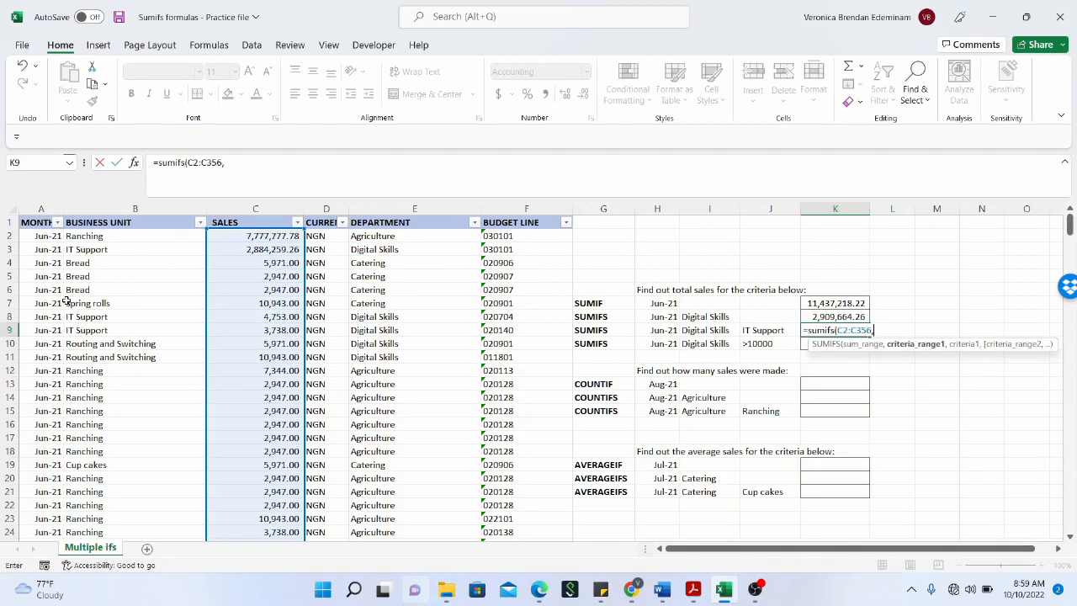
Step: Add the month data A2:A356 as the first criteria range in the K9 formula, with H9 as its criterion
{"action": "left_click", "coordinate": [51, 237]}
{"action": "key", "text": "ctrl+shift+Down"}
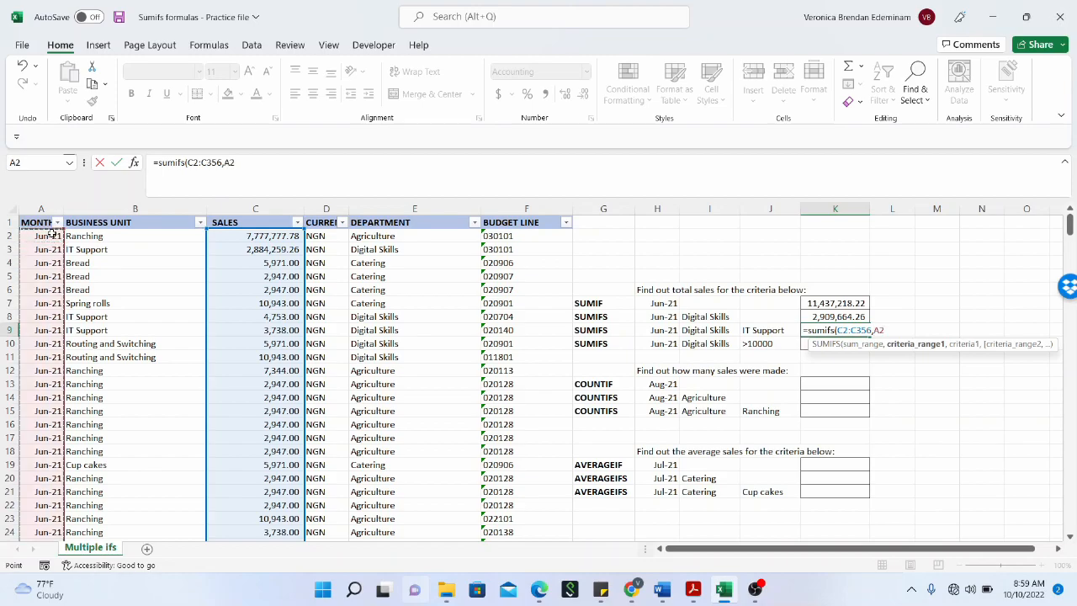
{"action": "type", "text": ","}
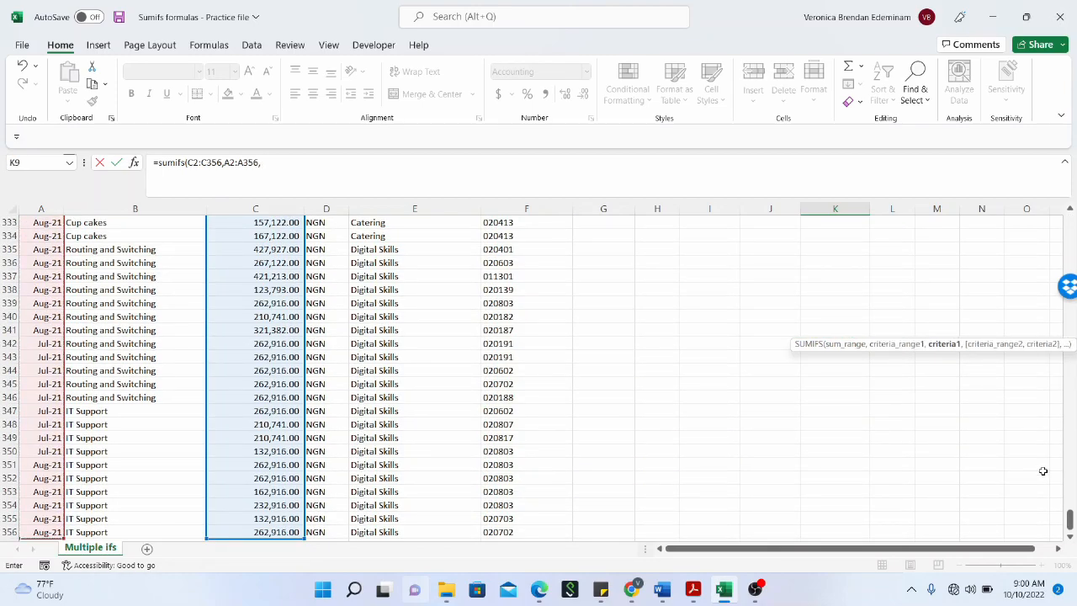
{"action": "left_click_drag", "start_coordinate": [1069, 520], "coordinate": [1067, 206]}
{"action": "left_click", "coordinate": [657, 331]}
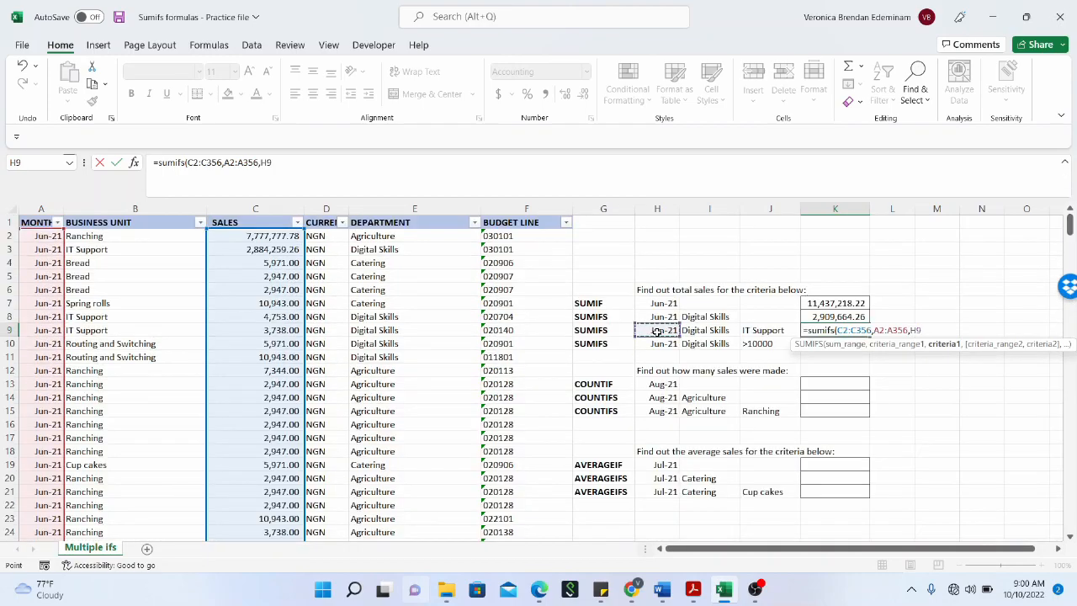
Step: Add the department data E2:E356 as the second criteria range in the K9 formula, with I9 as its criterion
{"action": "type", "text": ","}
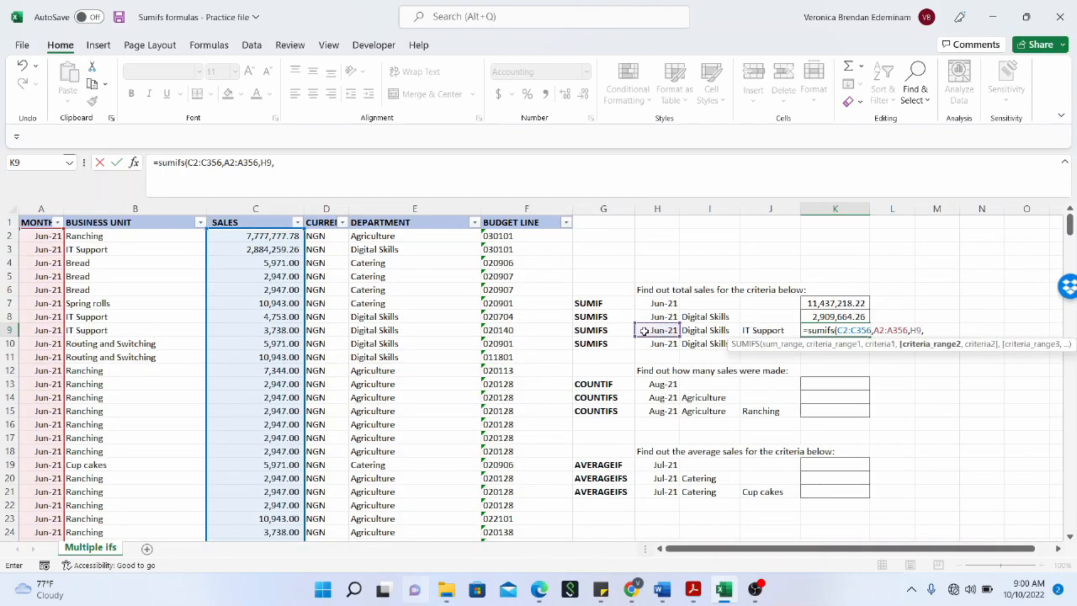
{"action": "left_click", "coordinate": [427, 237]}
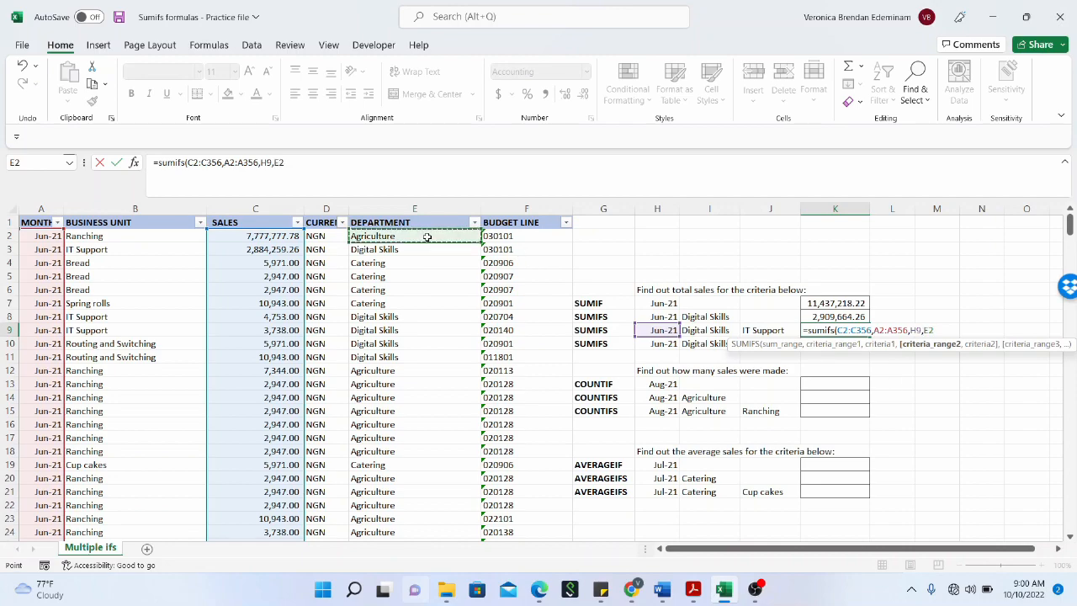
{"action": "key", "text": "ctrl+shift+Down"}
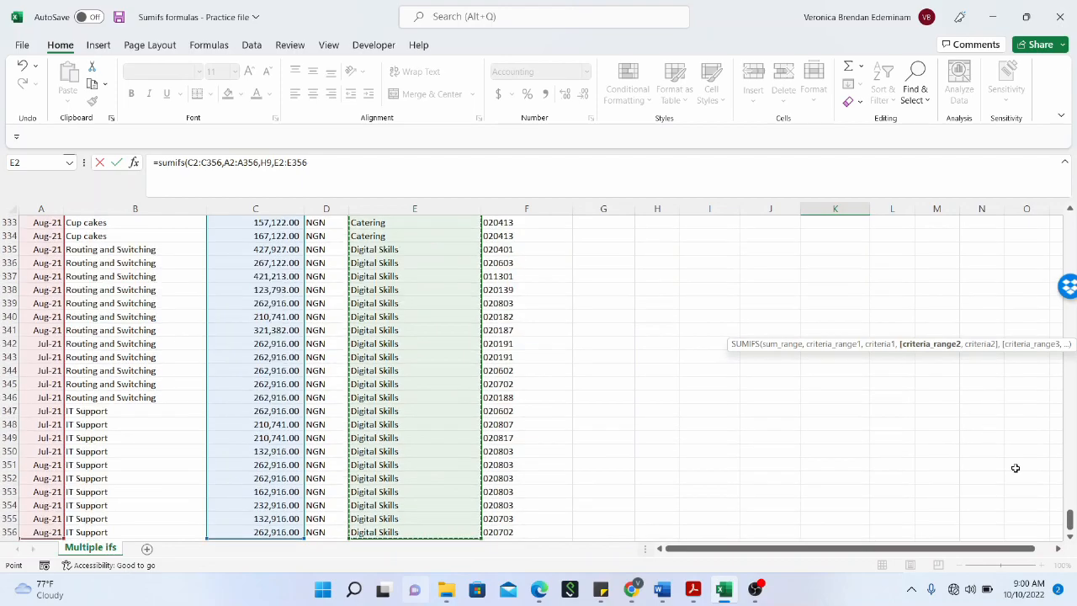
{"action": "left_click_drag", "start_coordinate": [1067, 518], "coordinate": [1068, 221]}
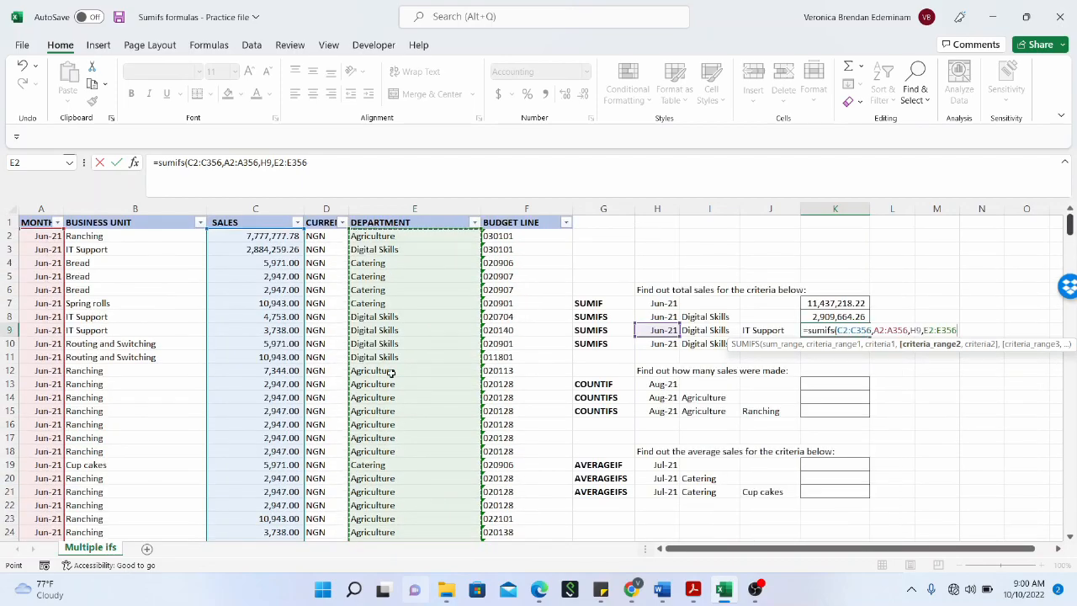
{"action": "type", "text": ","}
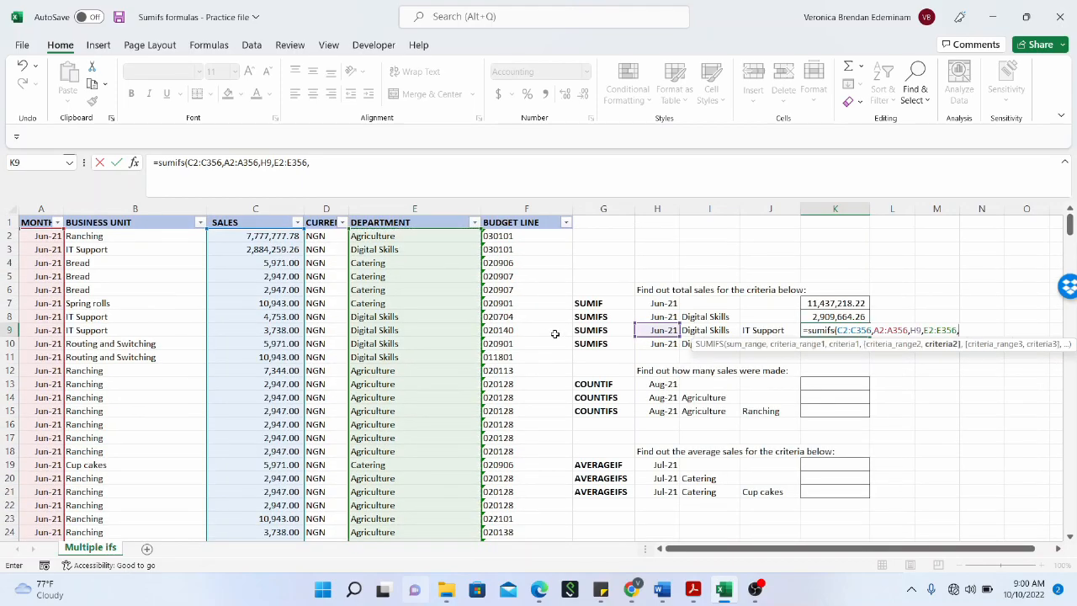
{"action": "left_click", "coordinate": [705, 334]}
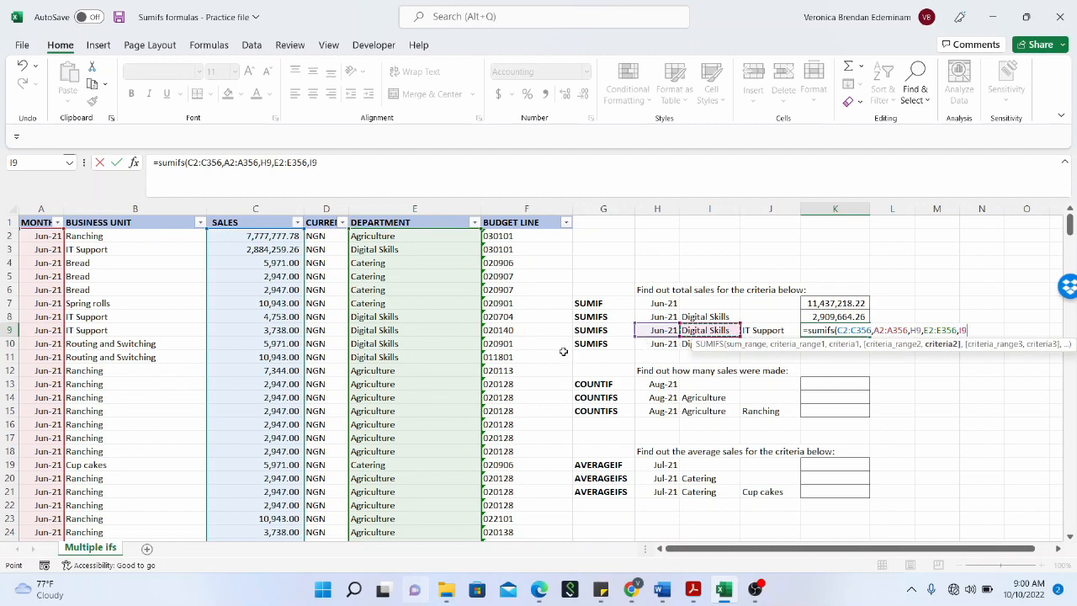
Step: Complete the K9 SUMIFS formula with the business unit data B2:B356 as the third criteria range and J9 as its criterion
{"action": "type", "text": ","}
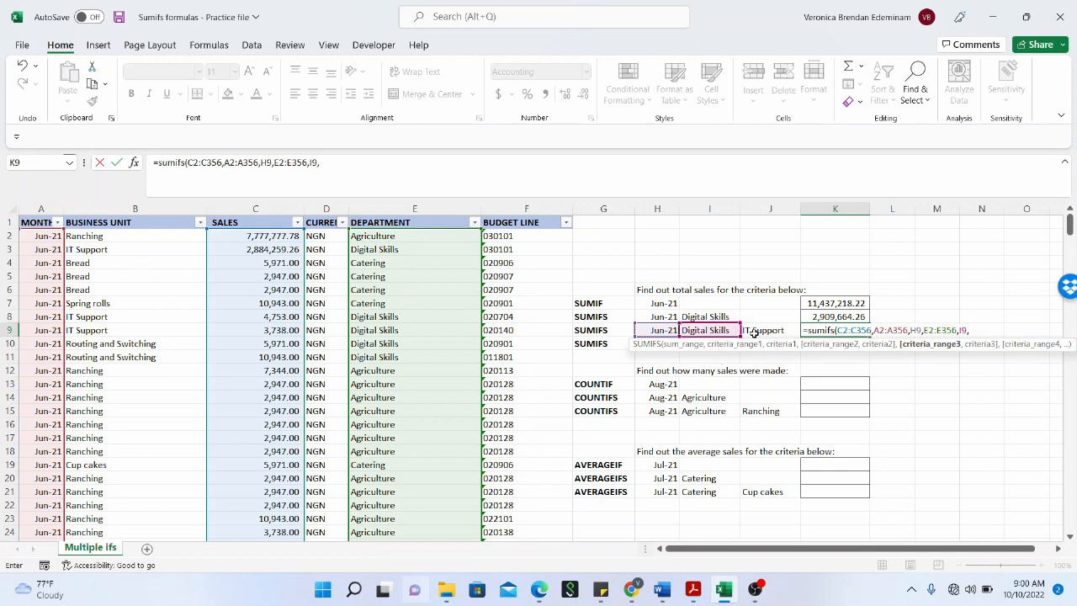
{"action": "left_click", "coordinate": [123, 238]}
{"action": "key", "text": "ctrl+shift+Down"}
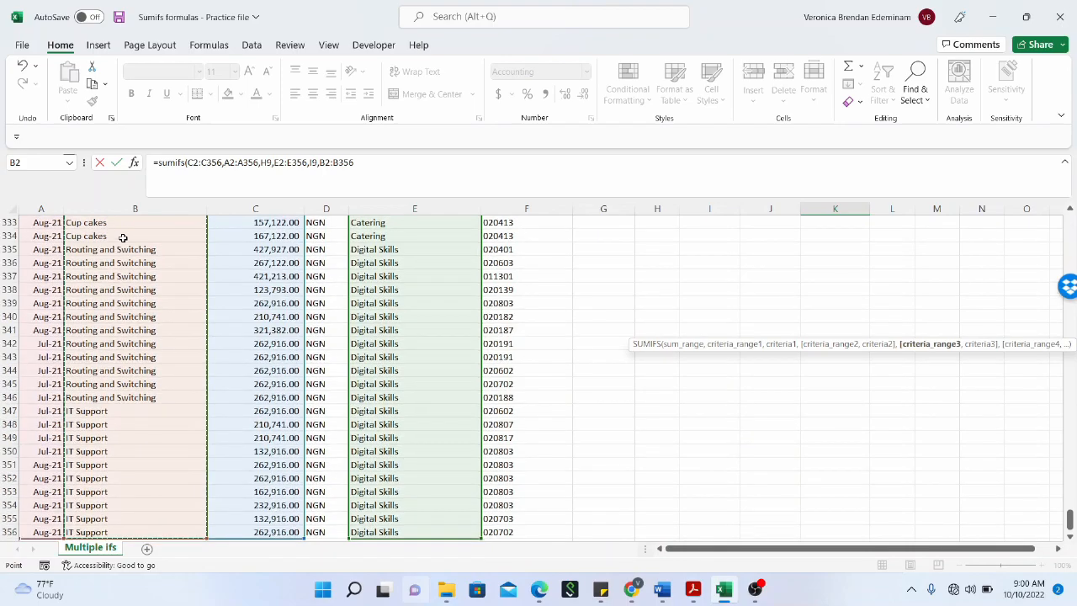
{"action": "type", "text": ","}
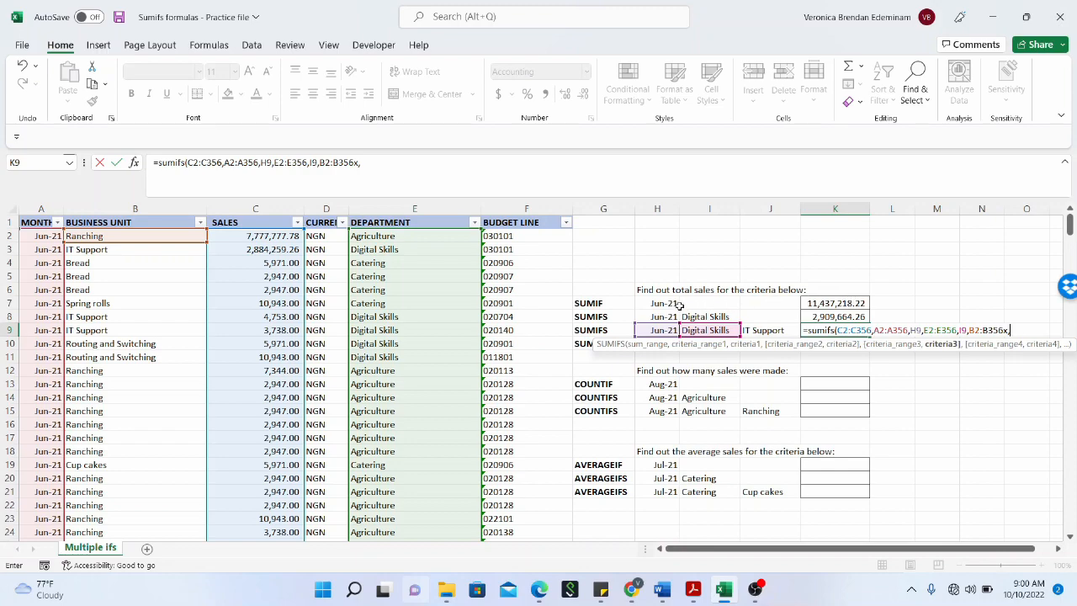
{"action": "key", "text": "BackSpace"}
{"action": "key", "text": "BackSpace"}
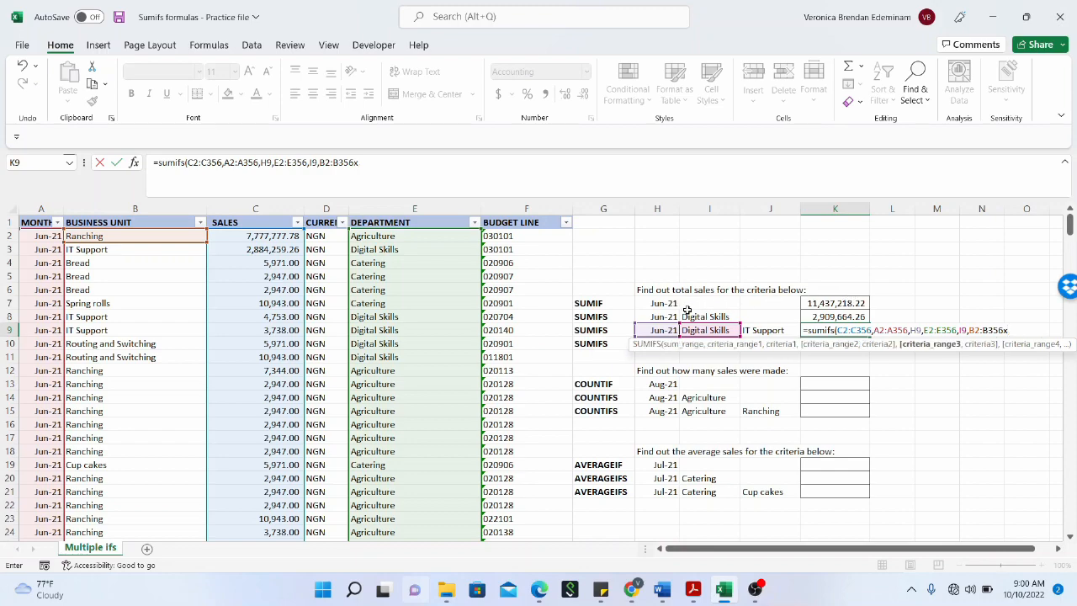
{"action": "type", "text": ","}
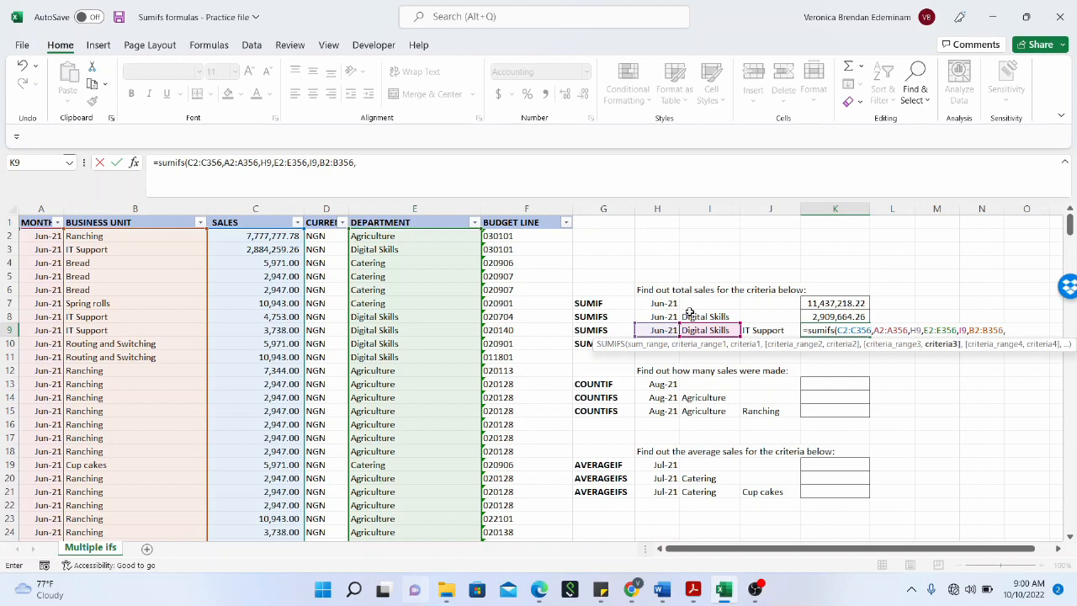
{"action": "left_click", "coordinate": [763, 330]}
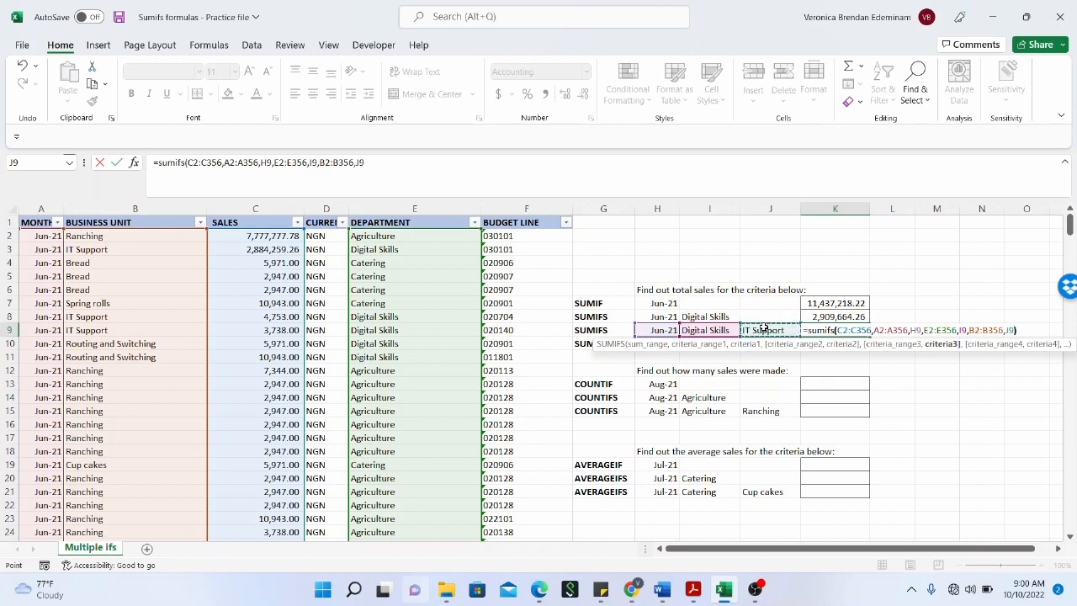
{"action": "key", "text": "Return"}
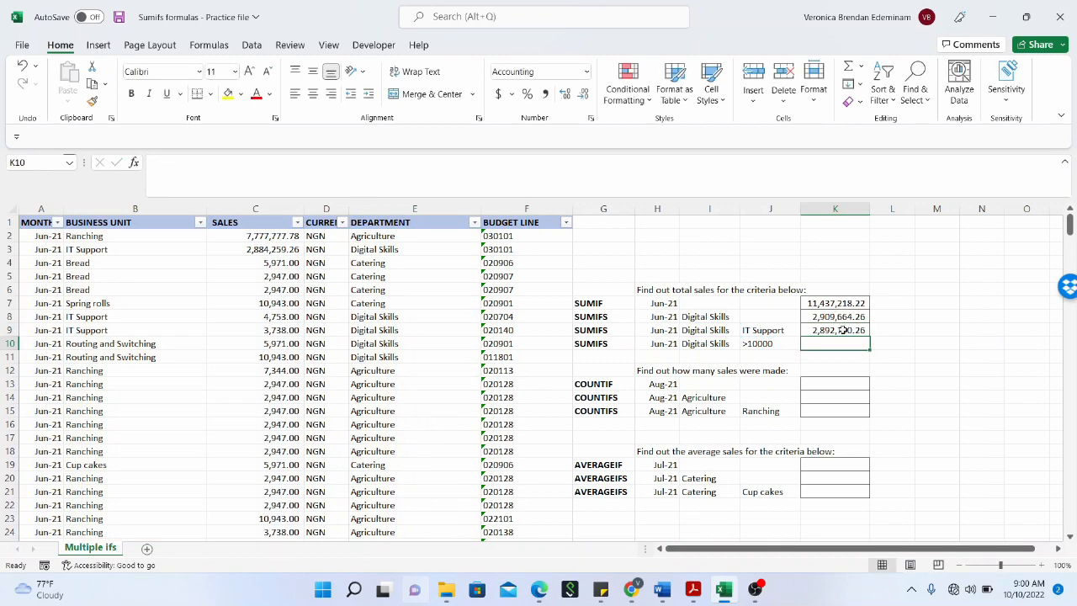
Step: Review the finished SUMIFS formulas in K8 and K9, and examine the month, department and sales criteria in H10, I10 and J10
{"action": "left_click", "coordinate": [839, 329]}
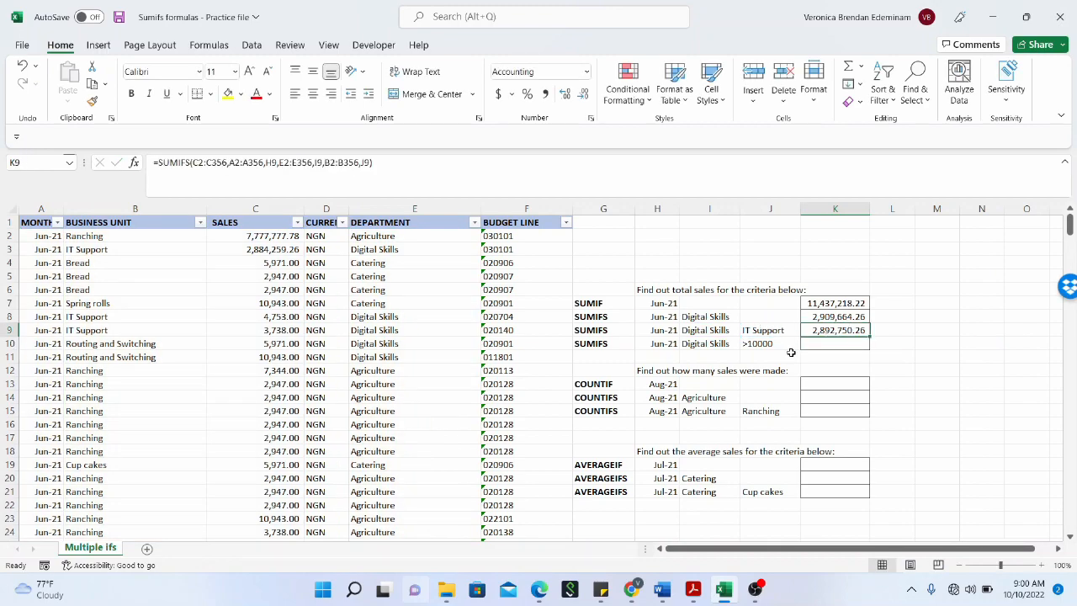
{"action": "left_click", "coordinate": [826, 318]}
{"action": "left_click", "coordinate": [824, 329]}
{"action": "left_click", "coordinate": [820, 343]}
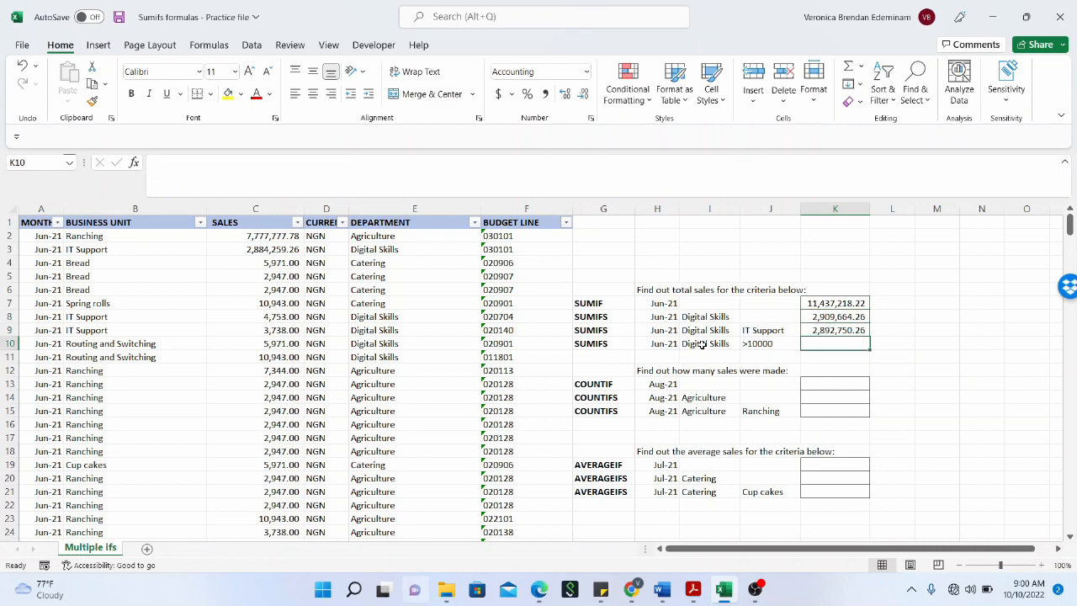
{"action": "left_click", "coordinate": [770, 345]}
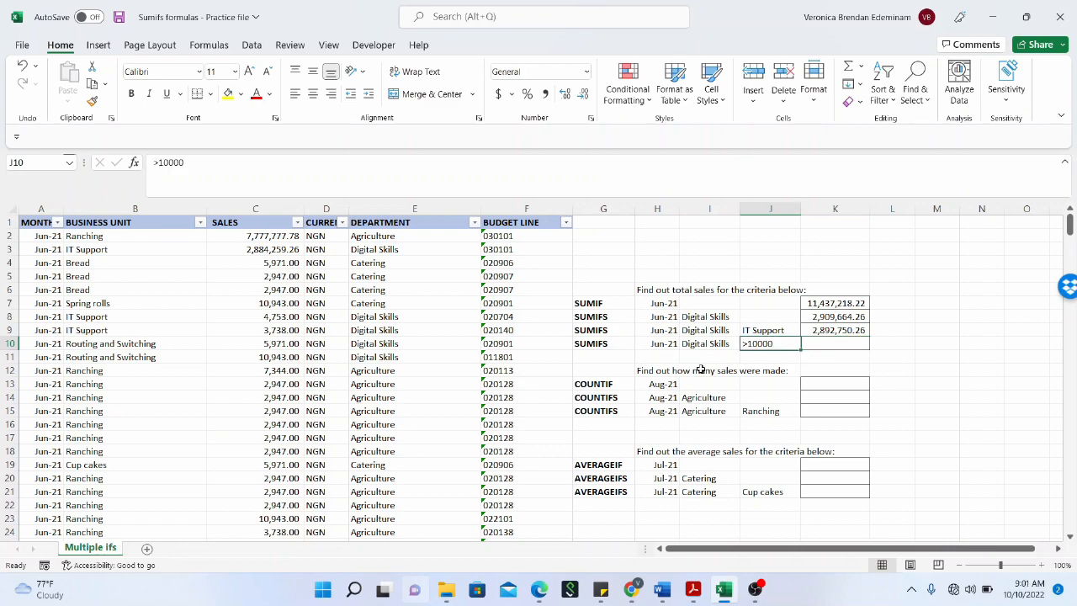
{"action": "left_click", "coordinate": [652, 345]}
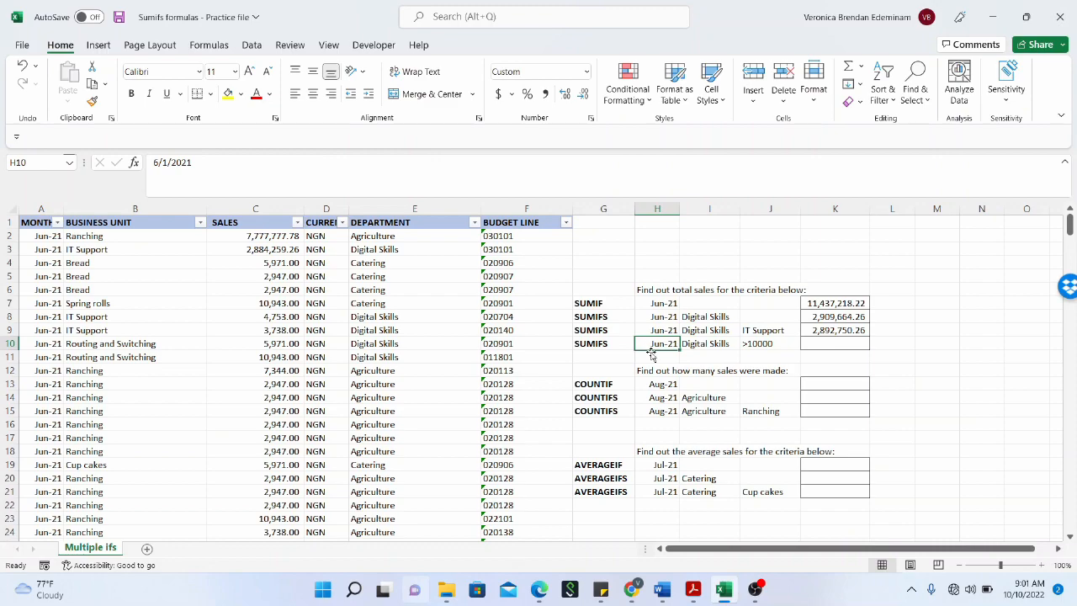
{"action": "left_click", "coordinate": [729, 345]}
{"action": "left_click", "coordinate": [759, 344]}
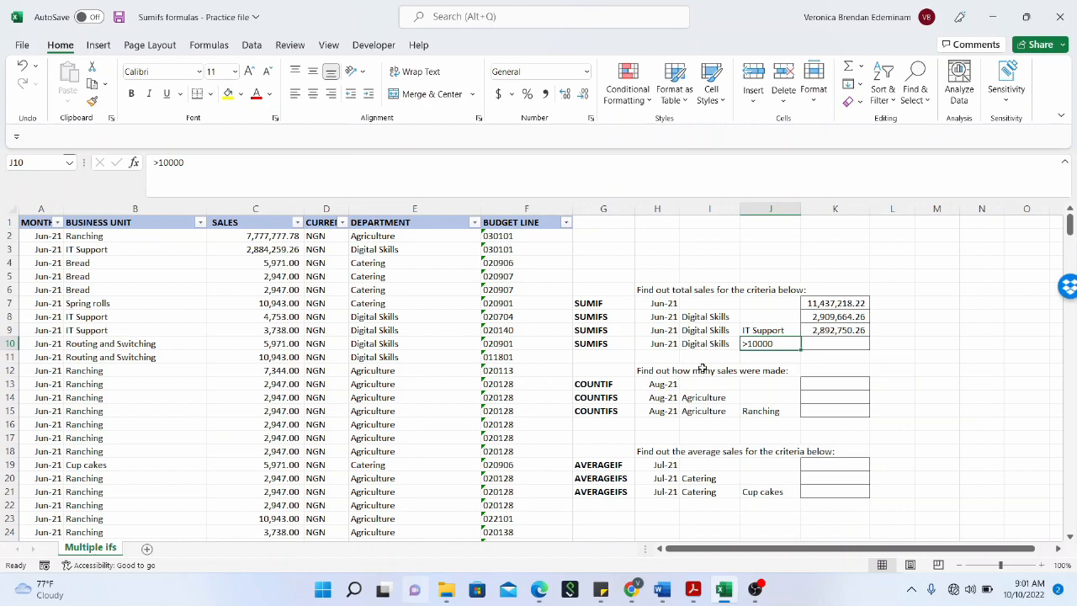
{"action": "left_click", "coordinate": [848, 347]}
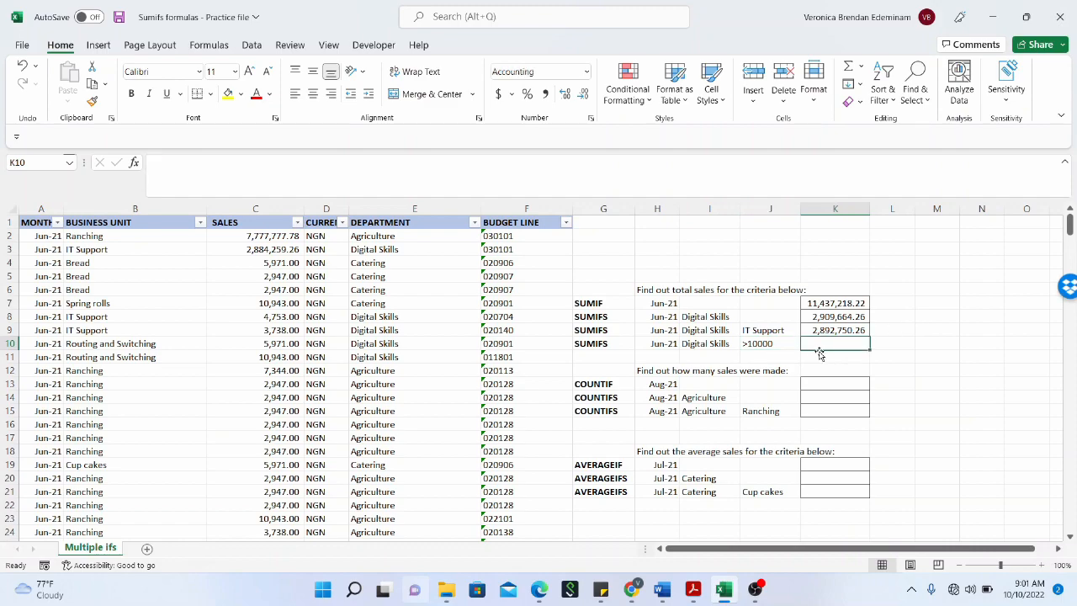
{"action": "left_click", "coordinate": [780, 341]}
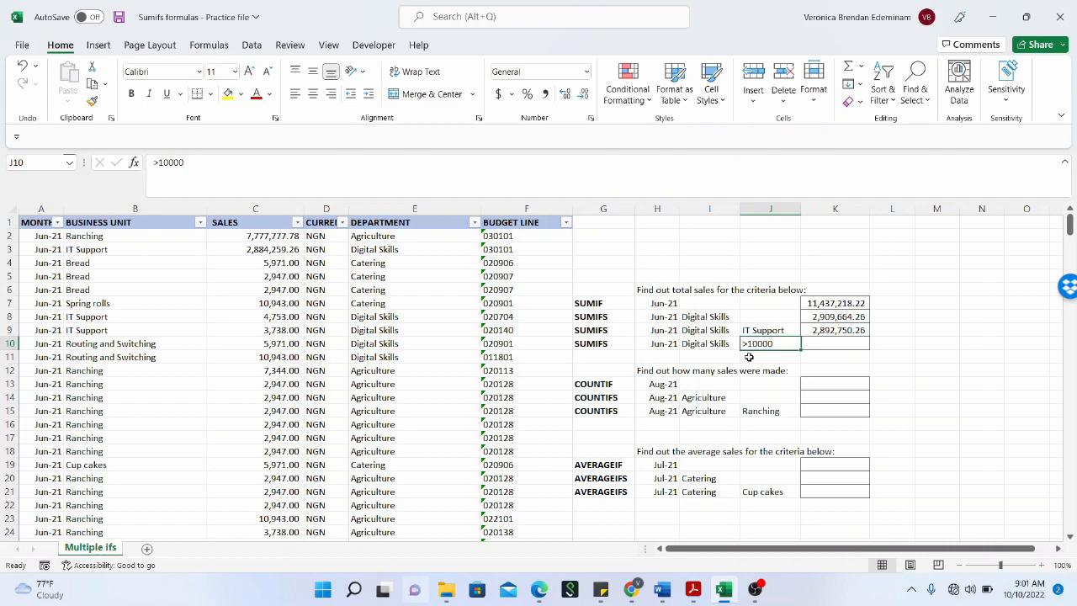
Step: Start a SUMIFS formula in K10 with the sales data C2:C356 as the sum range
{"action": "left_click", "coordinate": [833, 346]}
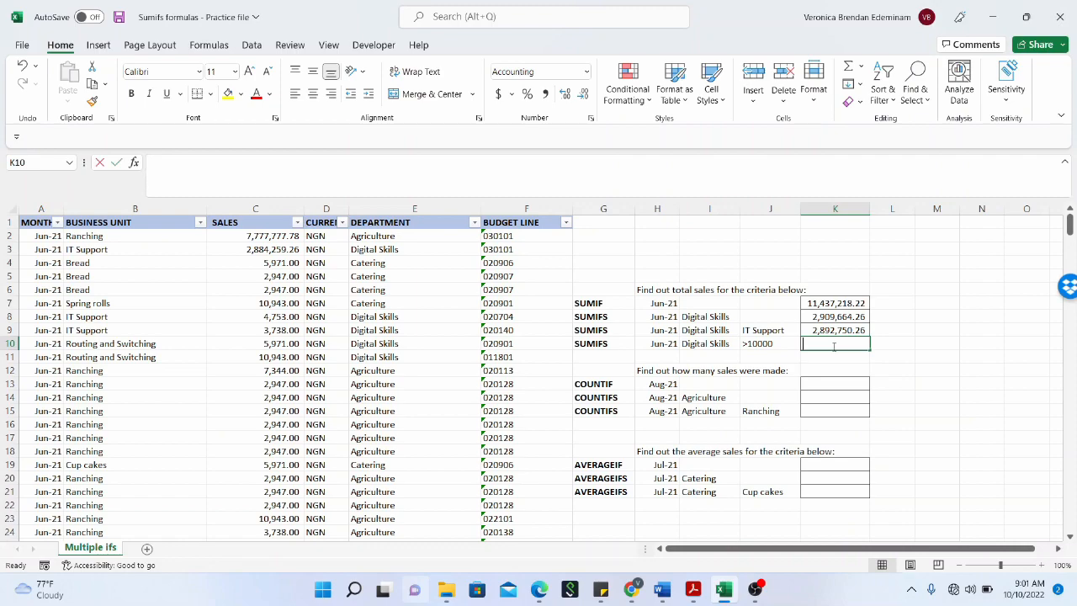
{"action": "type", "text": "=sumif"}
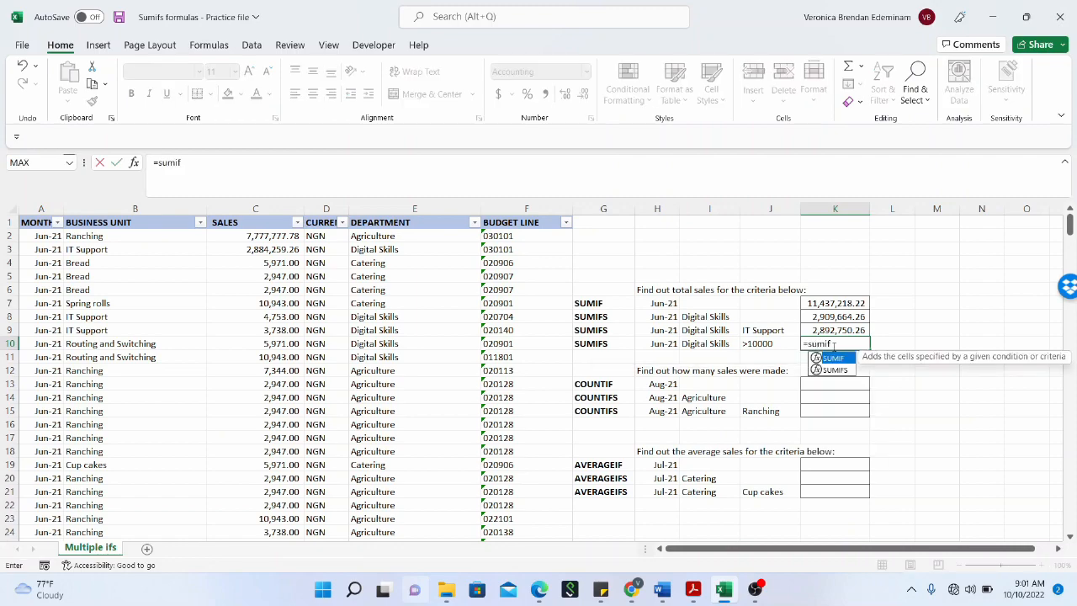
{"action": "type", "text": "s("}
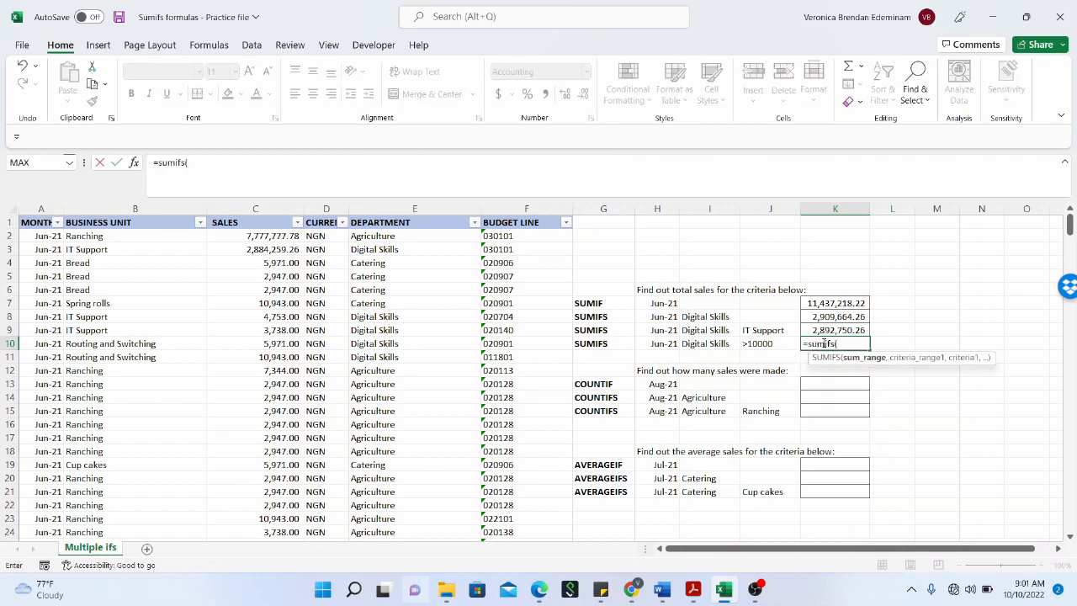
{"action": "left_click", "coordinate": [286, 236]}
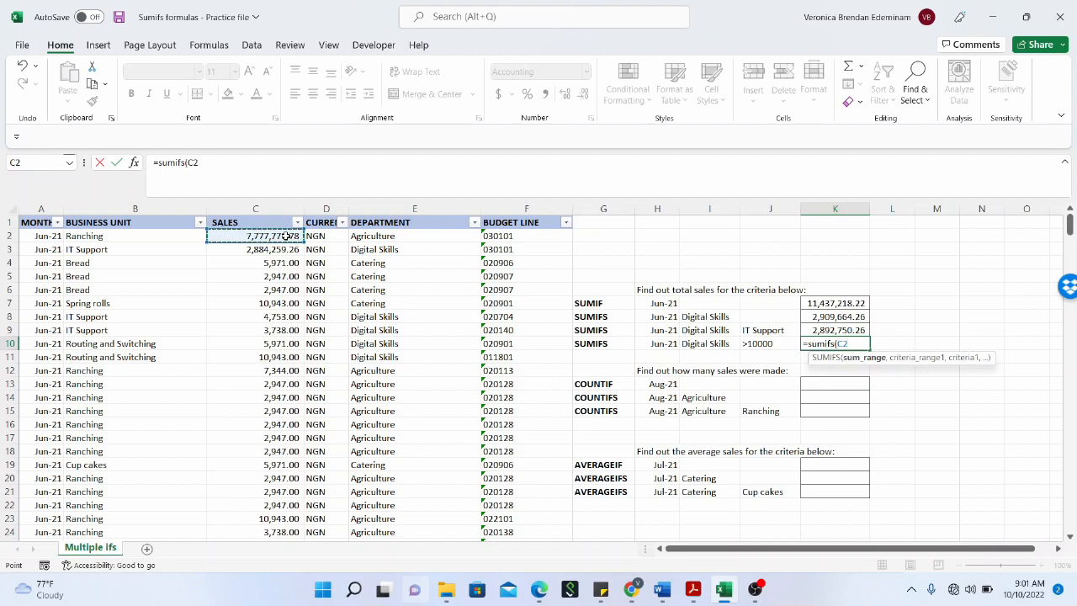
{"action": "key", "text": "ctrl+shift+Down"}
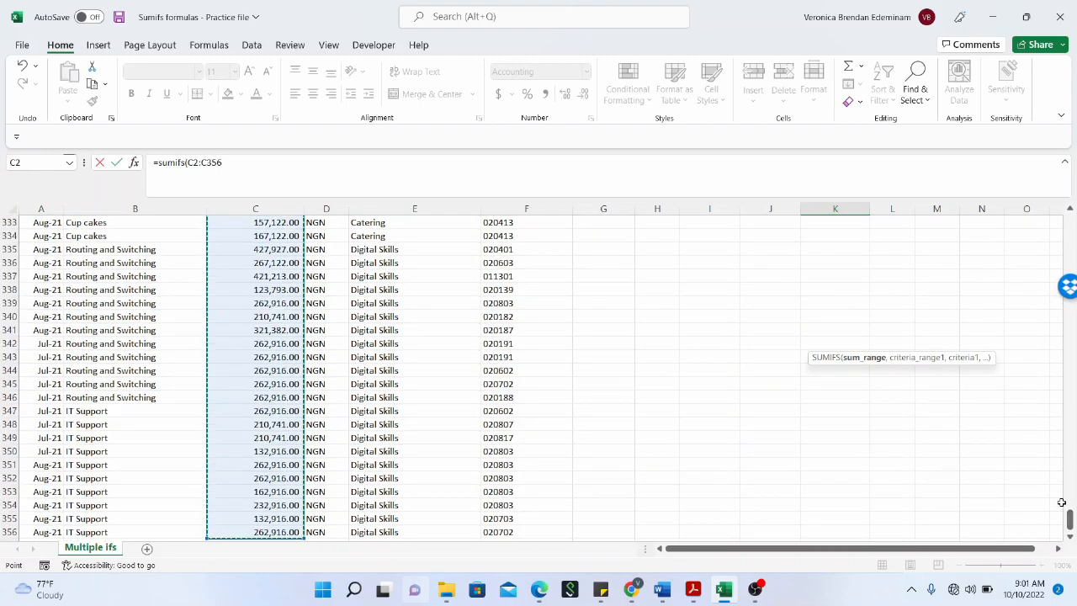
{"action": "type", "text": ","}
{"action": "left_click_drag", "start_coordinate": [1069, 519], "coordinate": [1062, 181]}
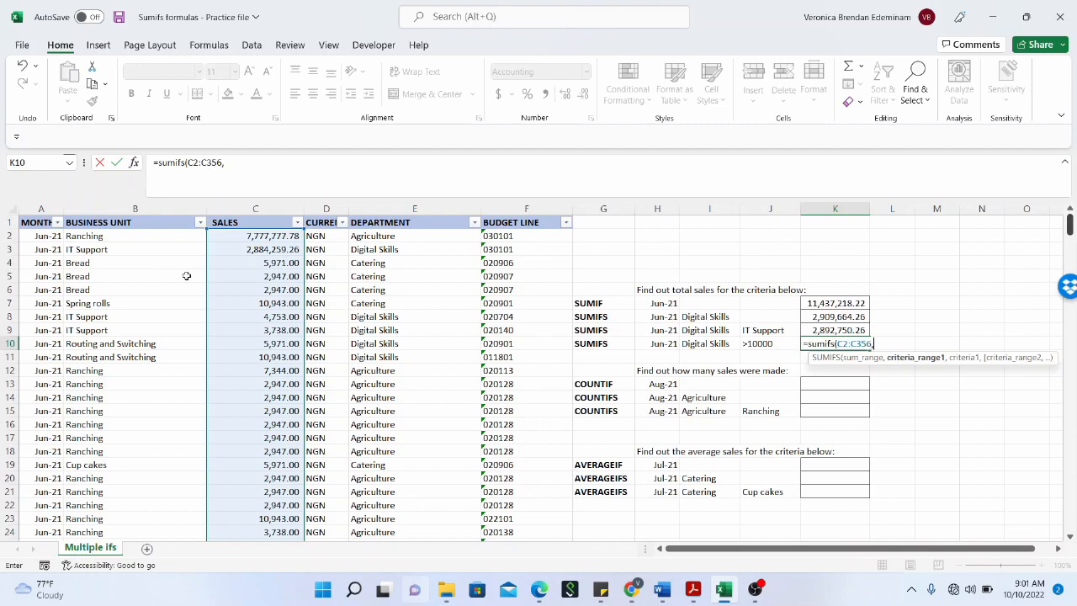
Step: Add the month data A2:A356 as the first criteria range in the K10 formula, with H10 as its criterion
{"action": "left_click_drag", "start_coordinate": [43, 236], "coordinate": [46, 237]}
{"action": "type", "text": ","}
{"action": "left_click_drag", "start_coordinate": [1069, 519], "coordinate": [1067, 220]}
{"action": "left_click", "coordinate": [667, 342]}
{"action": "type", "text": ","}
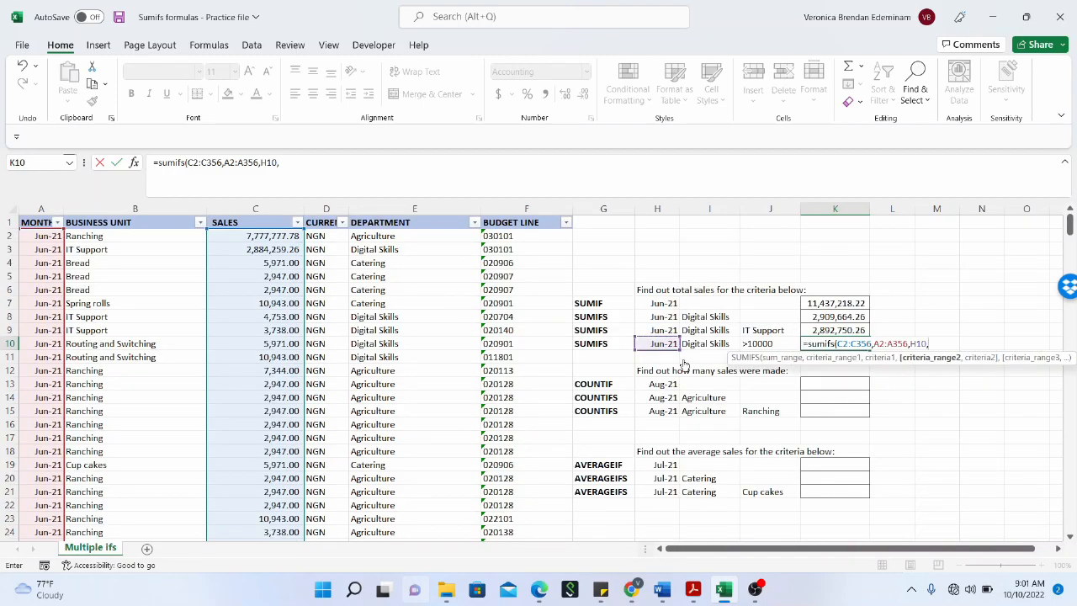
Step: Add the department data E2:E356 as the second criteria range in the K10 formula, with I10 as its criterion
{"action": "left_click", "coordinate": [403, 237]}
{"action": "key", "text": "ctrl+shift+Down"}
{"action": "type", "text": ","}
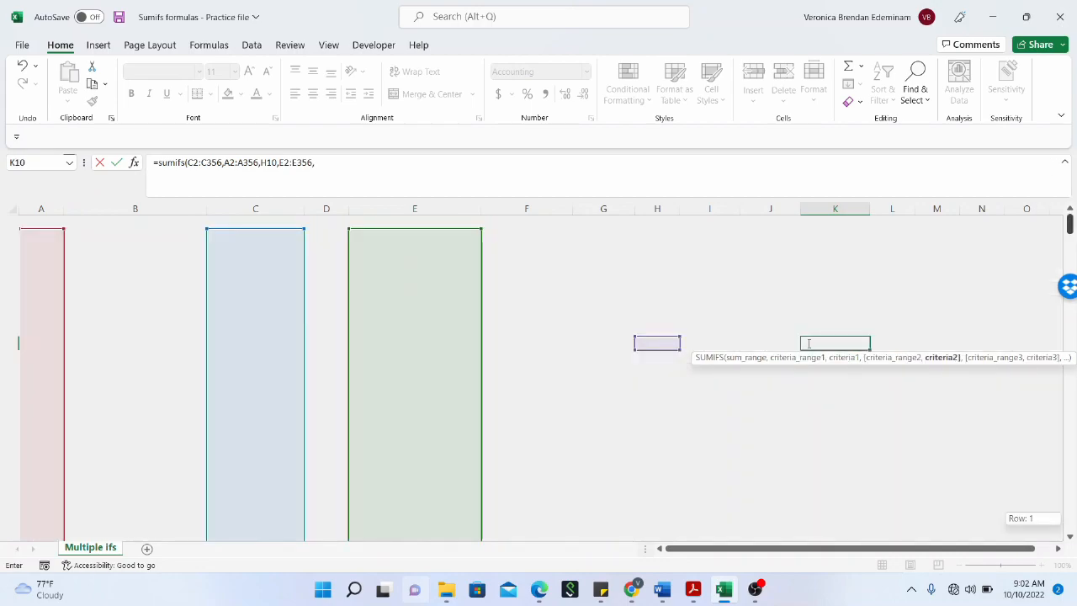
{"action": "left_click", "coordinate": [719, 340]}
{"action": "type", "text": ","}
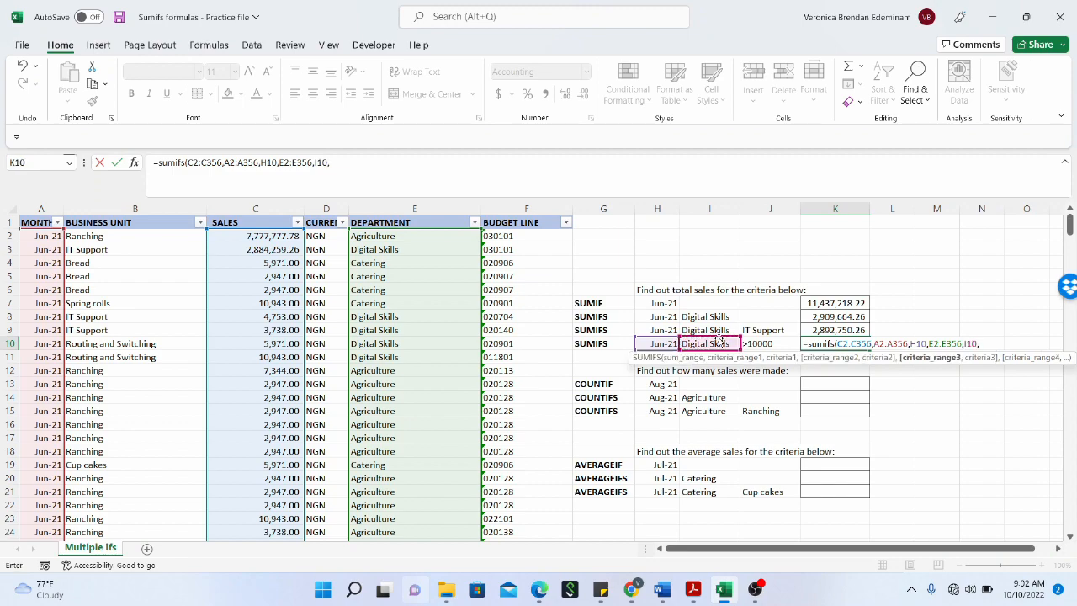
{"action": "type", "text": ","}
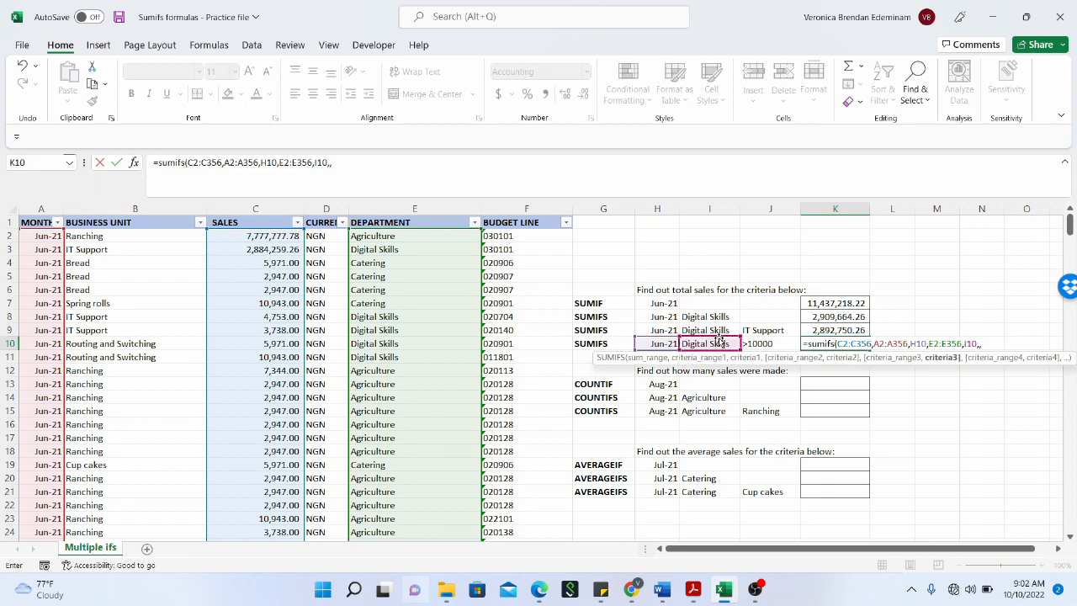
{"action": "key", "text": "BackSpace"}
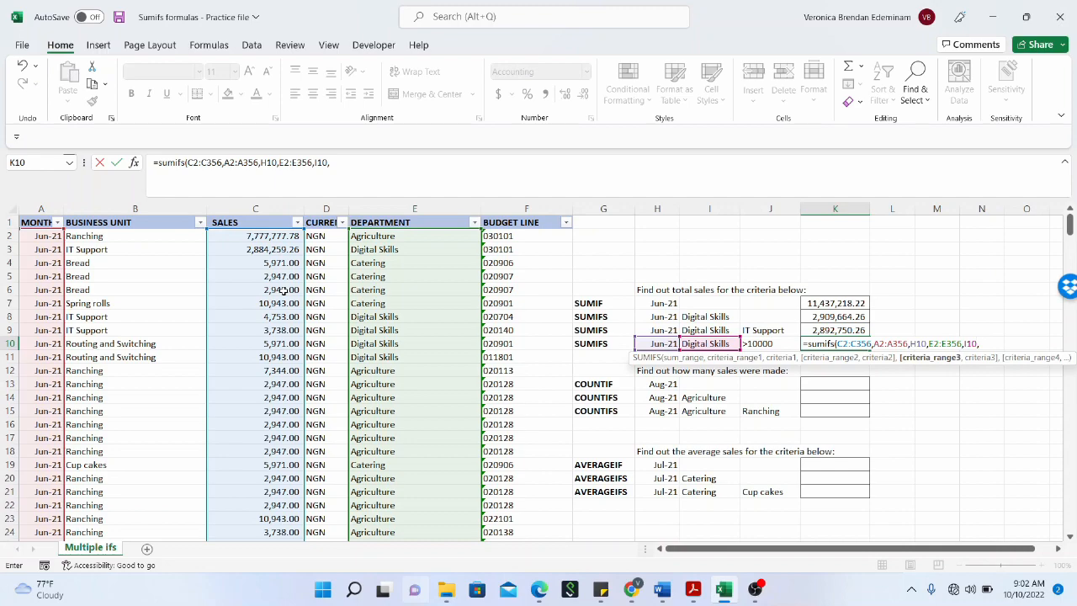
Step: Complete the K10 SUMIFS formula with the sales data C2:C356 as the third criteria range and J10 as its criterion
{"action": "left_click", "coordinate": [261, 238]}
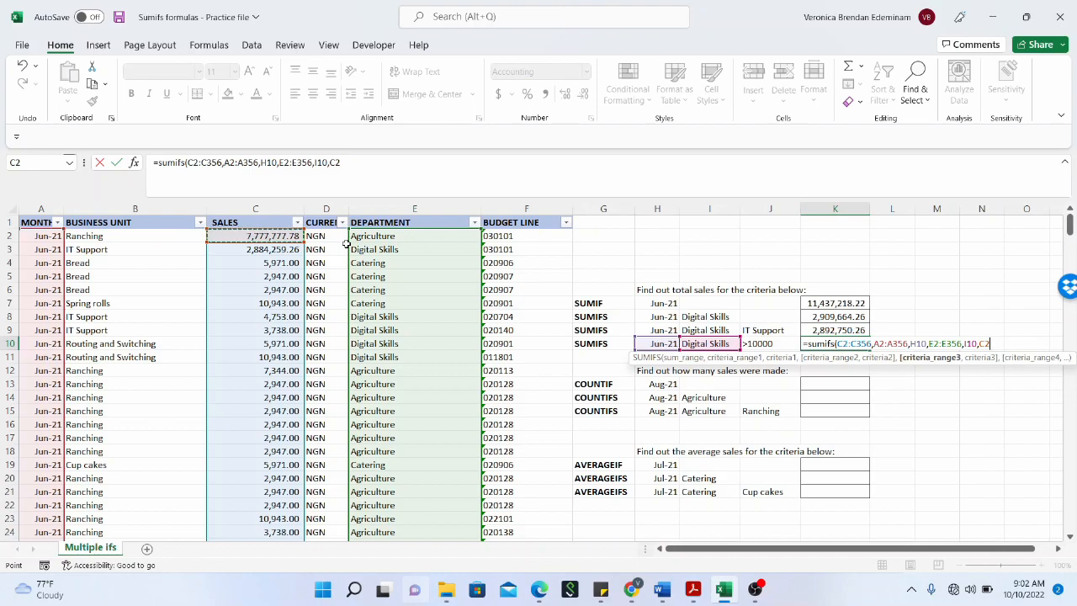
{"action": "key", "text": "ctrl+shift+Down"}
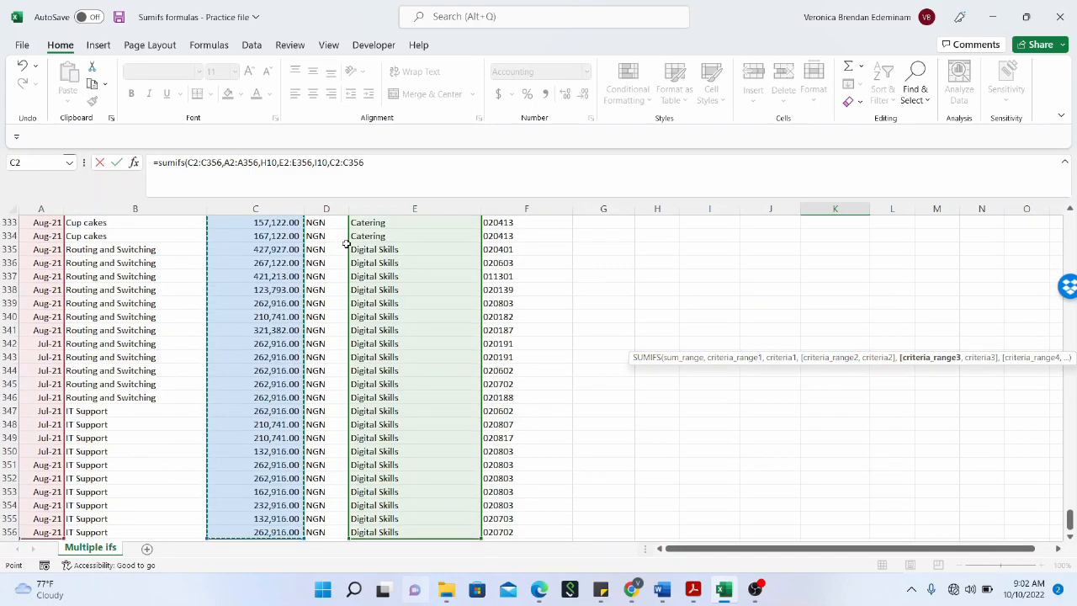
{"action": "left_click_drag", "start_coordinate": [1068, 514], "coordinate": [1060, 206]}
{"action": "type", "text": ","}
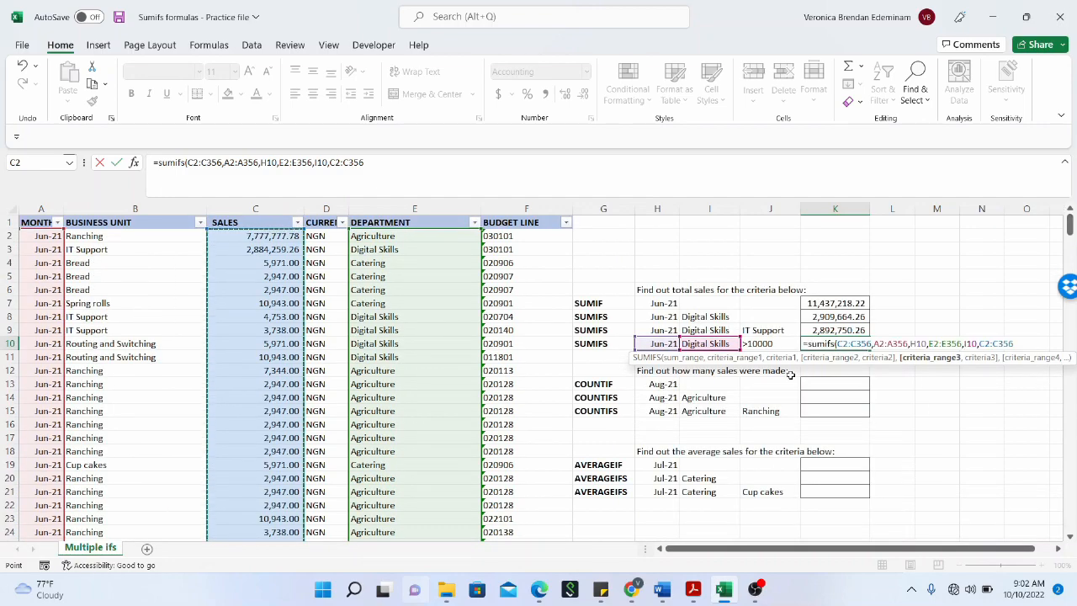
{"action": "left_click", "coordinate": [762, 344]}
{"action": "type", "text": ")"}
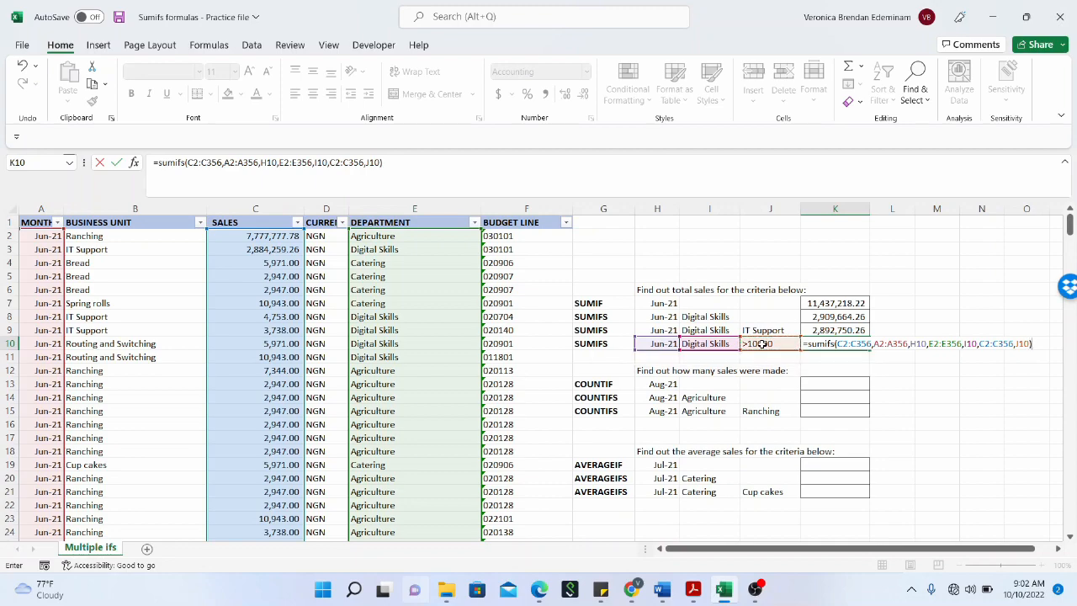
{"action": "key", "text": "Return"}
Step: Replace the J10 reference in the K10 formula with the literal criterion ">10000" and check it against cell J10
{"action": "left_click", "coordinate": [828, 347]}
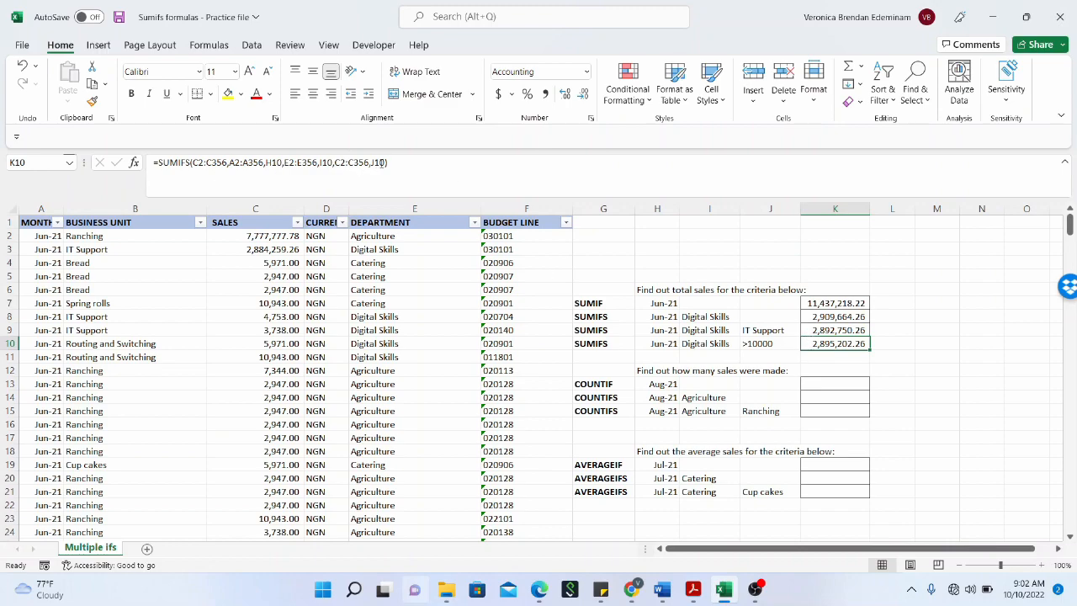
{"action": "left_click", "coordinate": [383, 162]}
{"action": "key", "text": "BackSpace"}
{"action": "key", "text": "BackSpace"}
{"action": "key", "text": "BackSpace"}
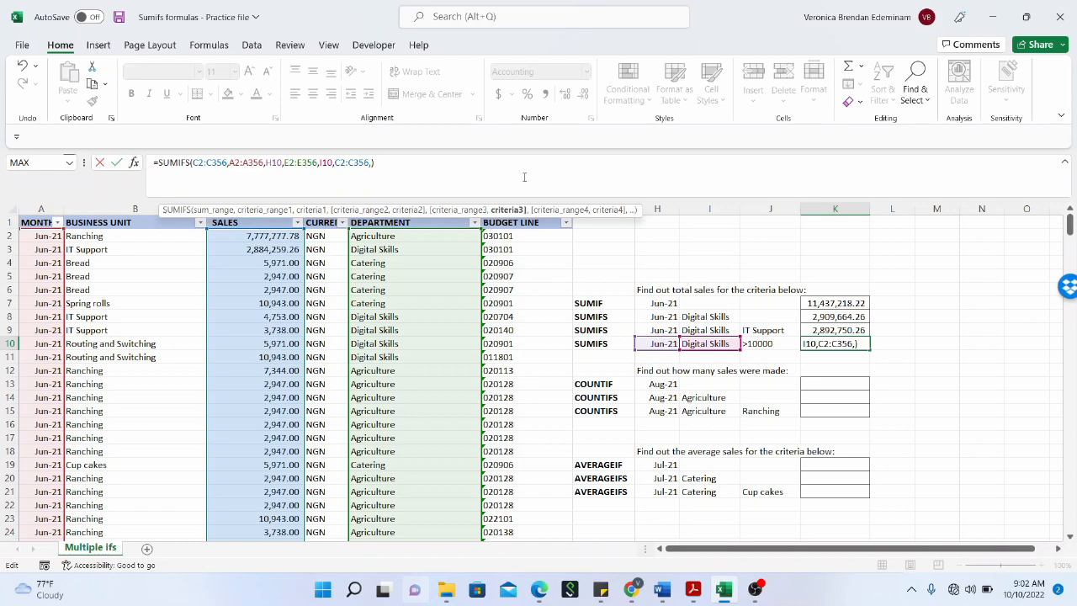
{"action": "type", "text": "\">"}
{"action": "key", "text": "BackSpace"}
{"action": "type", "text": ">10000\""}
{"action": "key", "text": "Return"}
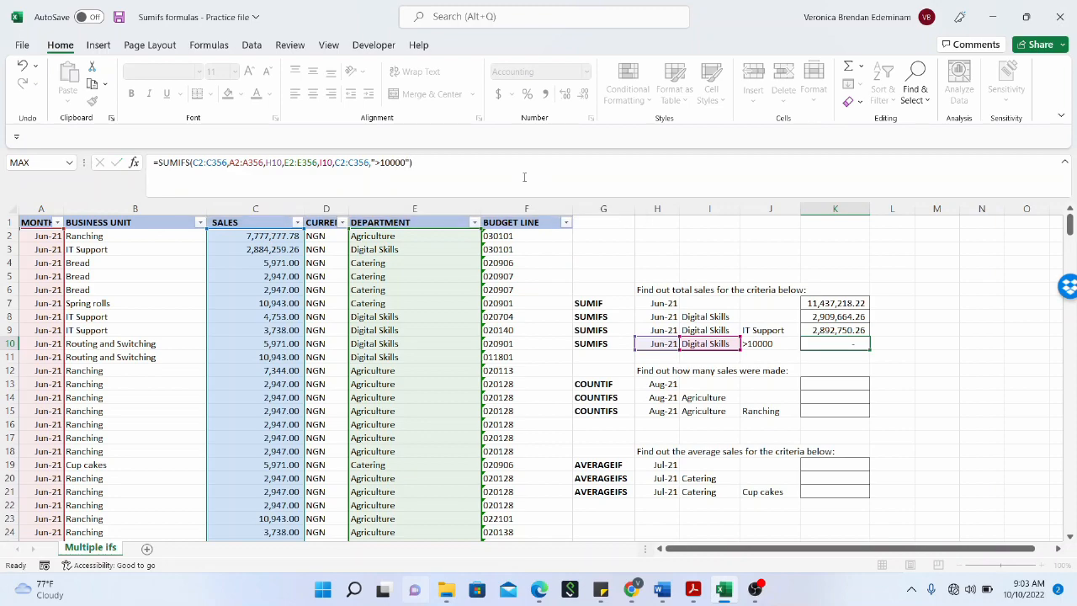
{"action": "left_click", "coordinate": [844, 343]}
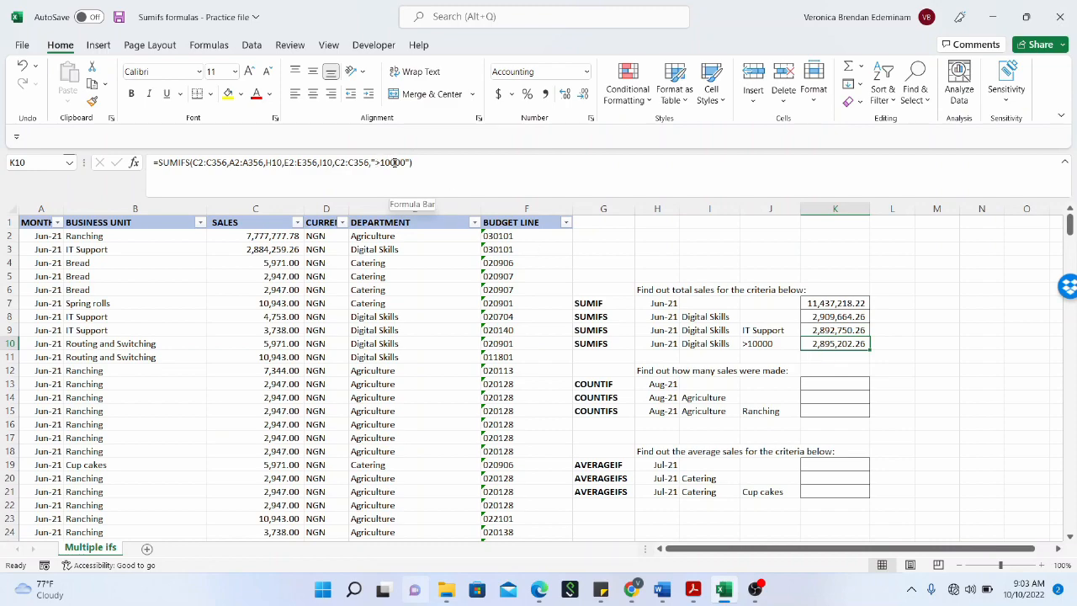
{"action": "left_click", "coordinate": [769, 345]}
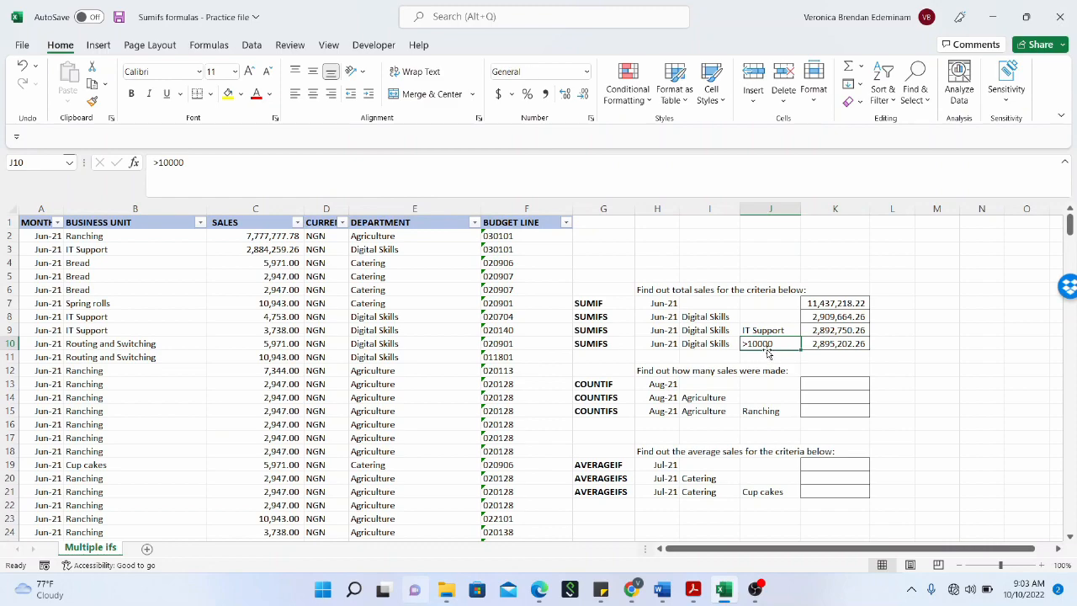
Step: Start a COUNTIF formula in K13 for the number of August 2021 sales
{"action": "scroll", "coordinate": [855, 347], "scroll_direction": "down", "scroll_amount": 2}
{"action": "scroll", "coordinate": [822, 325], "scroll_direction": "up", "scroll_amount": 2}
{"action": "scroll", "coordinate": [619, 387], "scroll_direction": "down", "scroll_amount": 1}
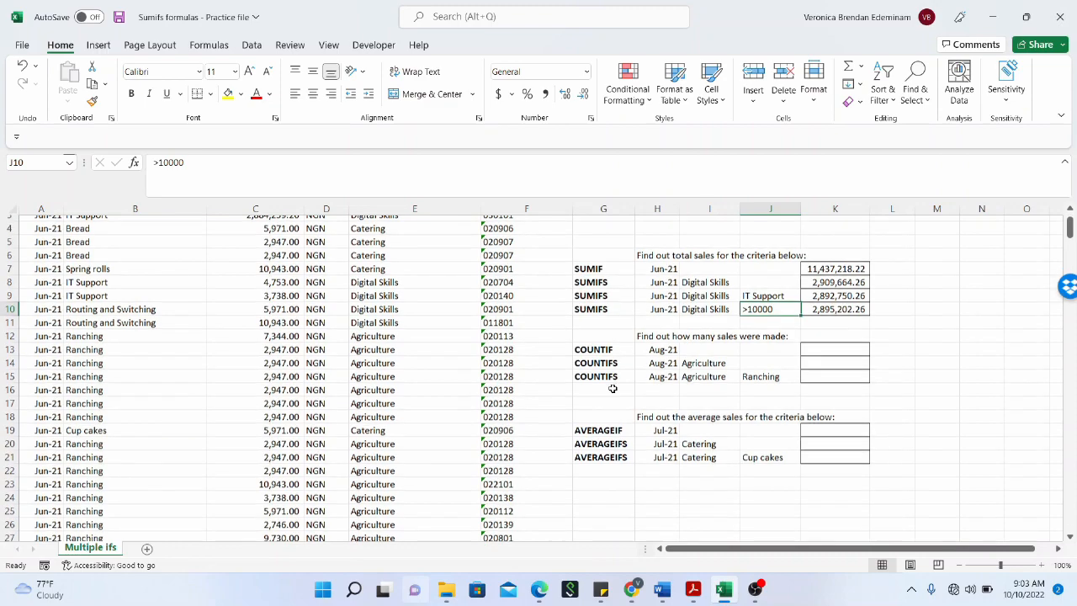
{"action": "left_click_drag", "start_coordinate": [603, 345], "coordinate": [603, 362]}
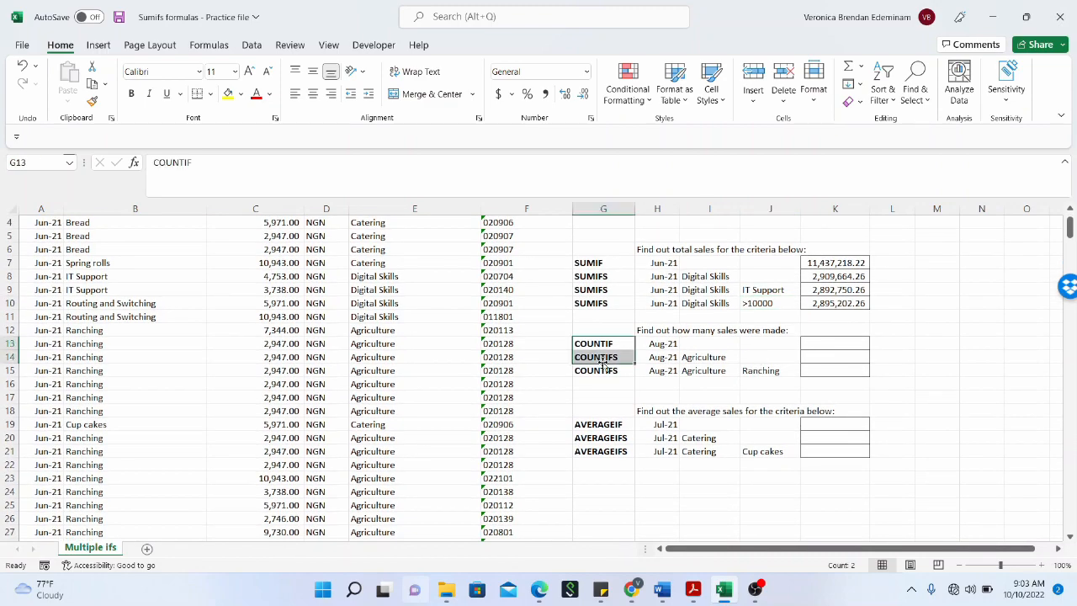
{"action": "left_click", "coordinate": [604, 370]}
{"action": "left_click", "coordinate": [831, 343]}
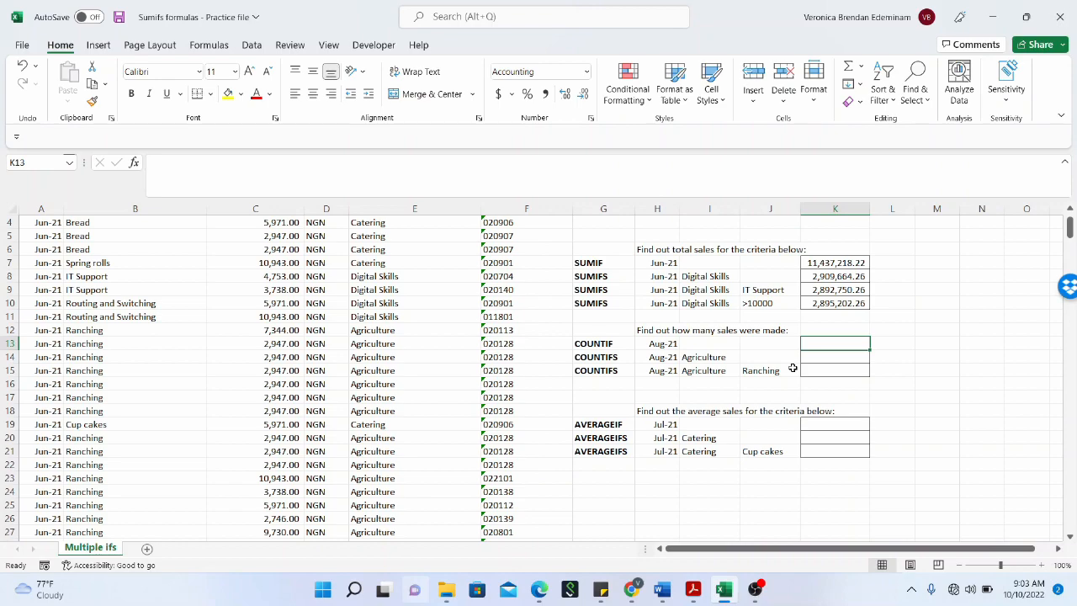
{"action": "type", "text": "=cun"}
{"action": "key", "text": "BackSpace"}
{"action": "key", "text": "BackSpace"}
{"action": "type", "text": "ountif"}
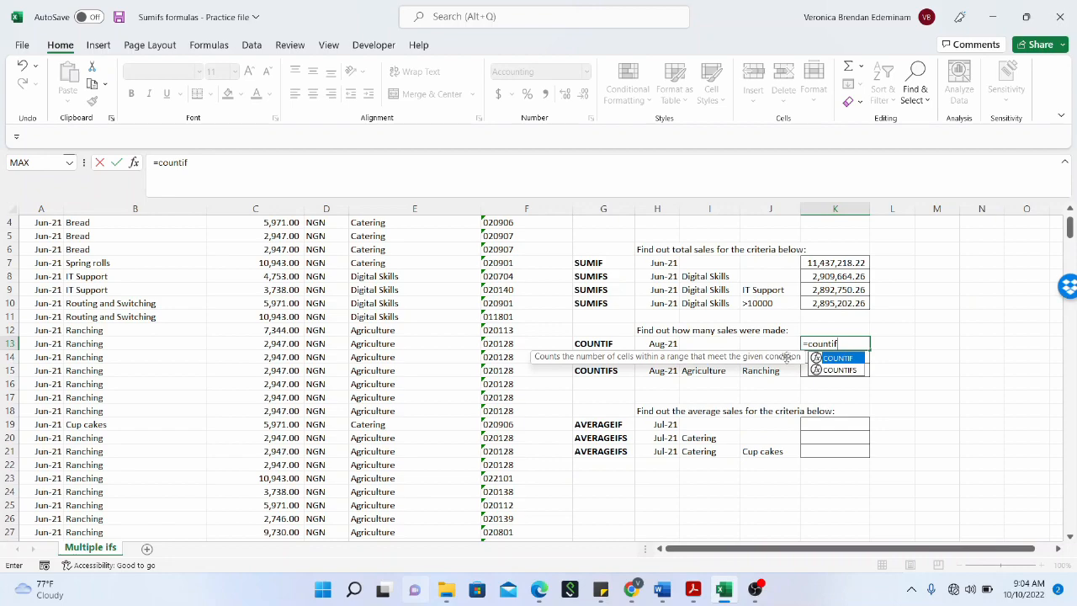
{"action": "type", "text": "("}
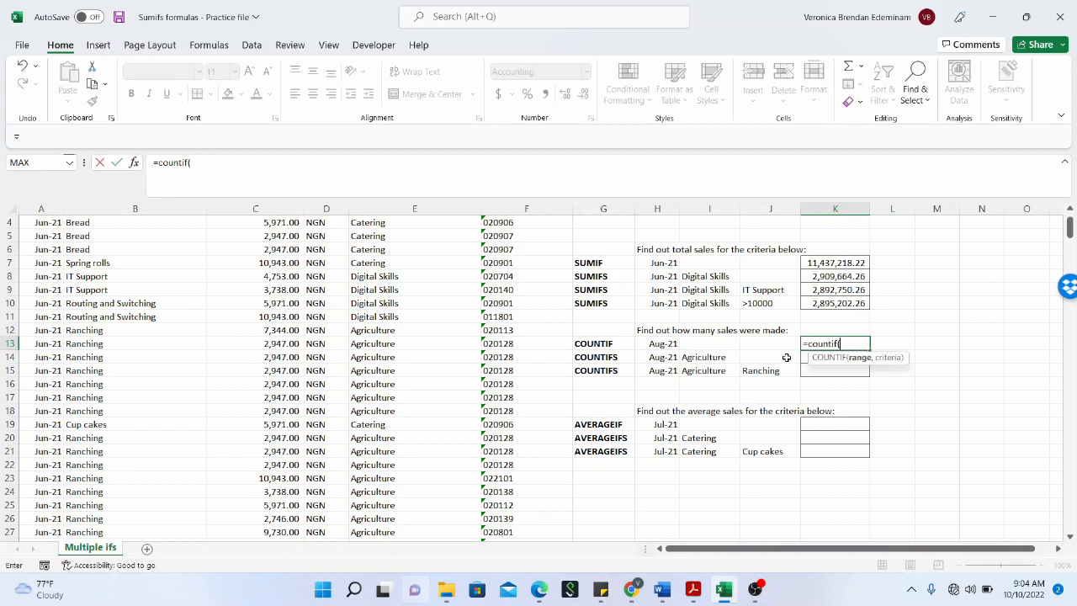
Step: Complete the K13 COUNTIF formula with the month data A2:A356 as the range and H13 as the criterion
{"action": "scroll", "coordinate": [796, 427], "scroll_direction": "up", "scroll_amount": 1}
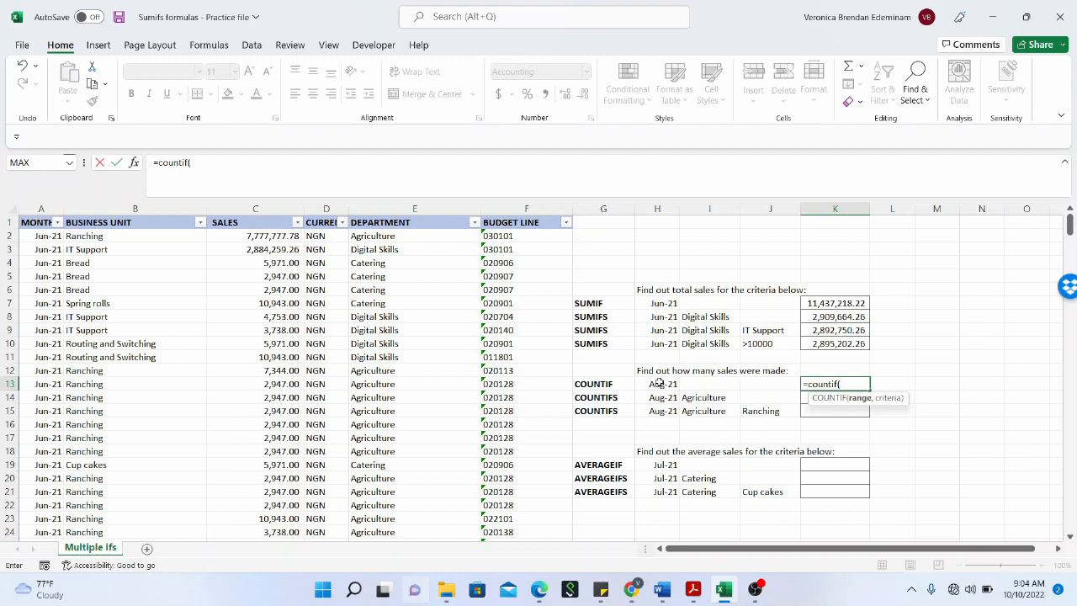
{"action": "left_click", "coordinate": [38, 238]}
{"action": "key", "text": "ctrl+shift+Down"}
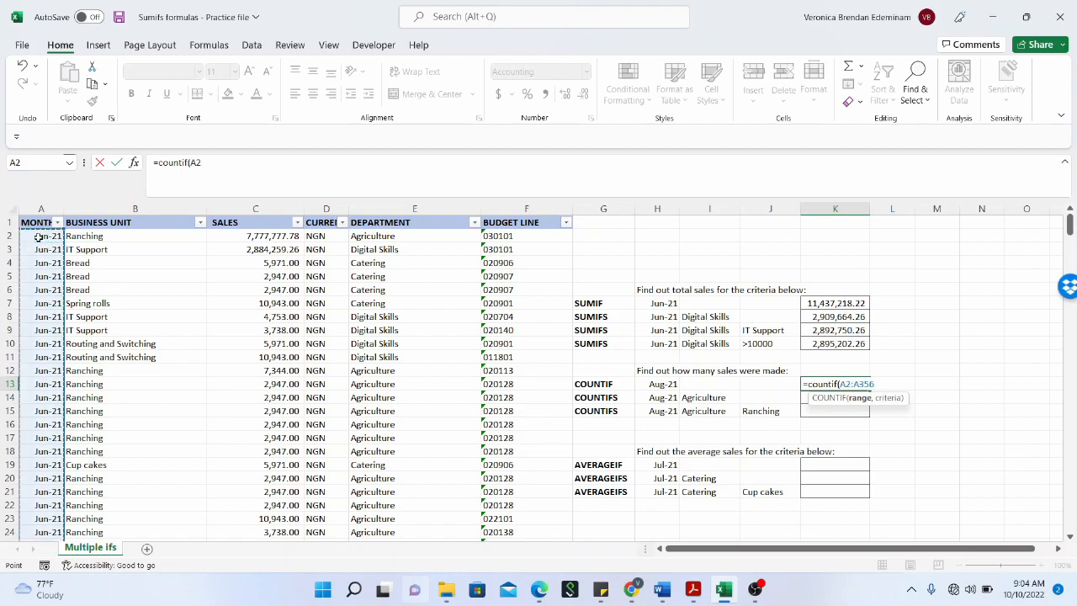
{"action": "type", "text": ","}
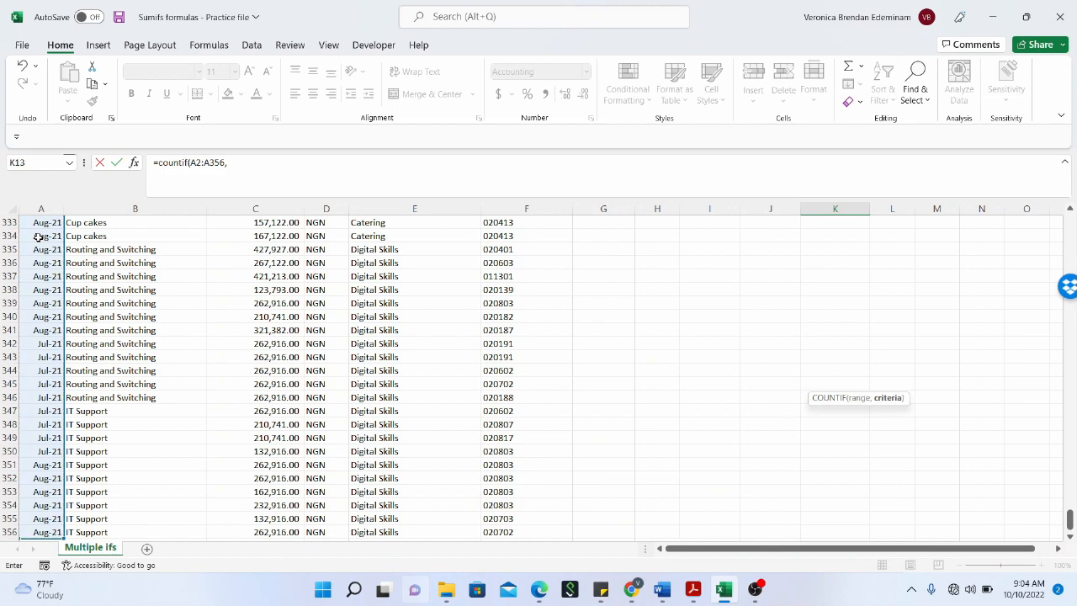
{"action": "left_click_drag", "start_coordinate": [1069, 522], "coordinate": [1070, 223]}
{"action": "left_click", "coordinate": [648, 383]}
{"action": "type", "text": ")"}
{"action": "key", "text": "Return"}
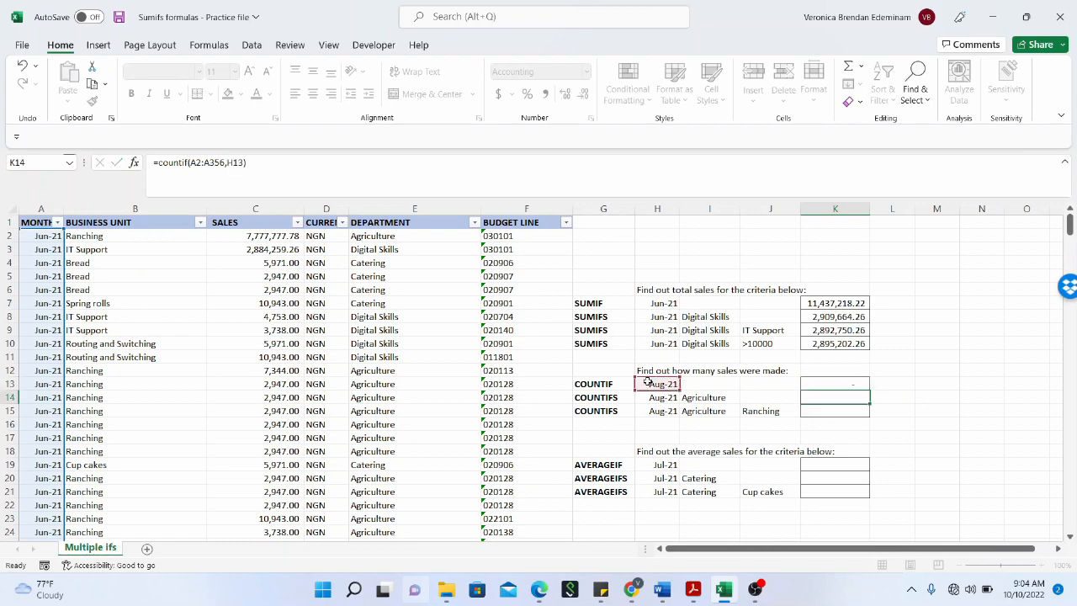
Step: Remove both decimal places from the August 2021 sales count in K13
{"action": "left_click", "coordinate": [860, 380]}
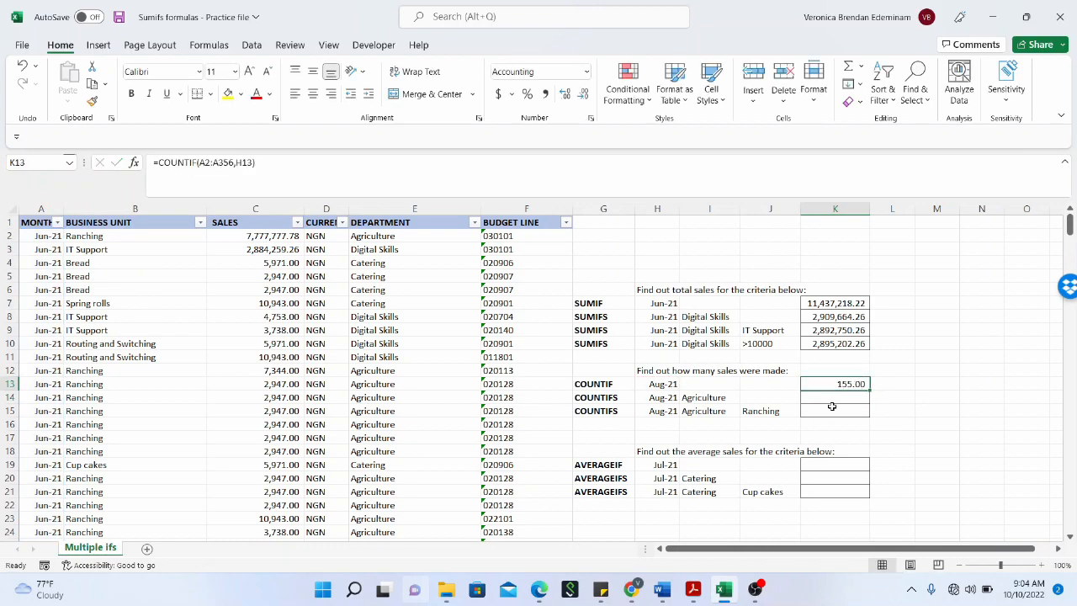
{"action": "left_click", "coordinate": [658, 385]}
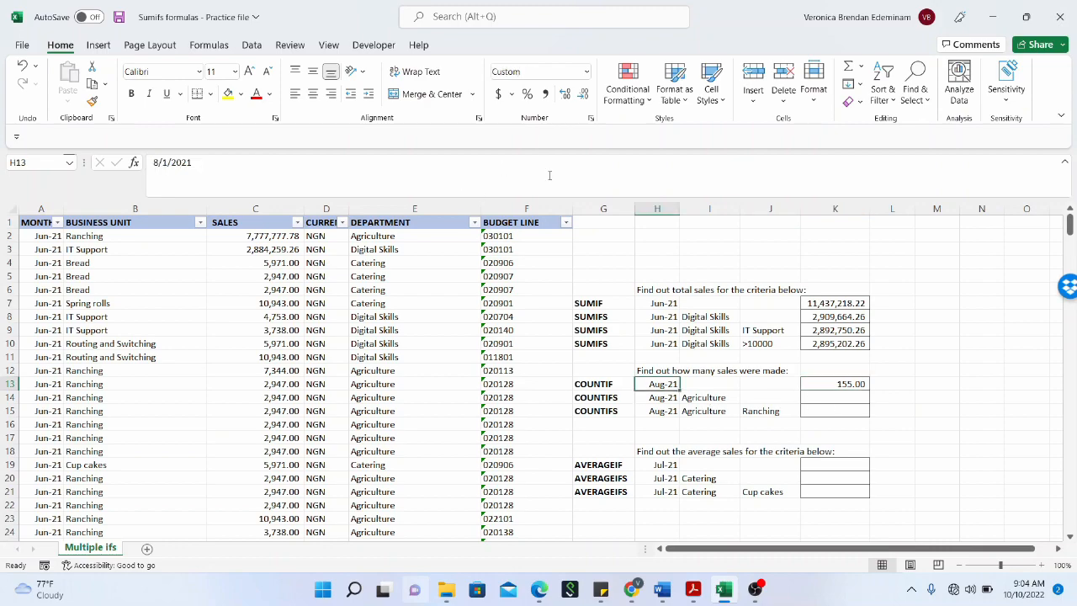
{"action": "left_click", "coordinate": [583, 94]}
{"action": "left_click", "coordinate": [582, 94]}
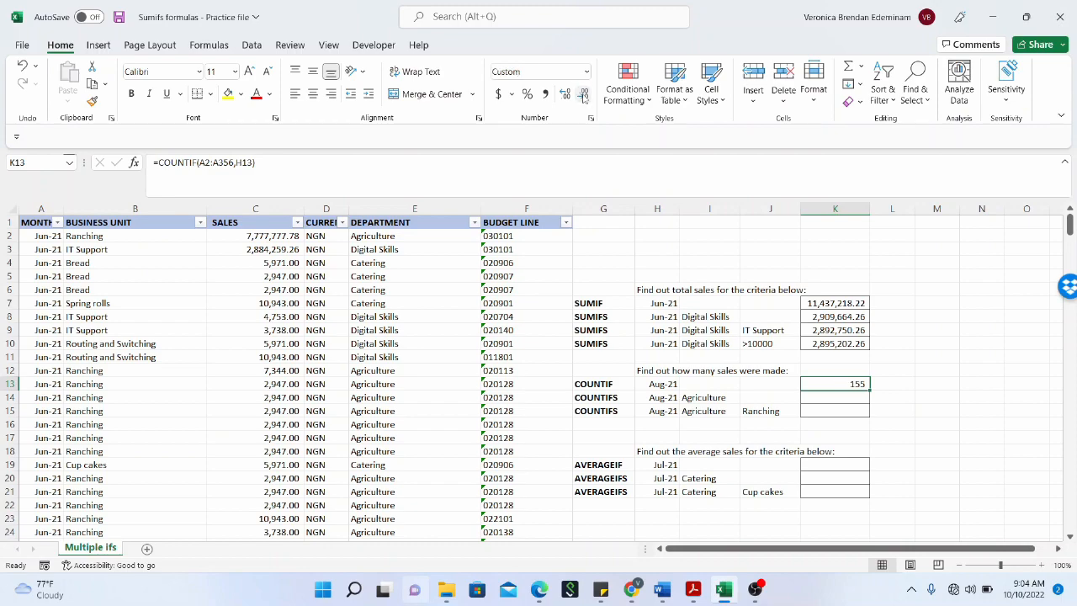
Step: Start a COUNTIFS formula in K14 for the number of August 2021 Agriculture sales
{"action": "left_click", "coordinate": [844, 398]}
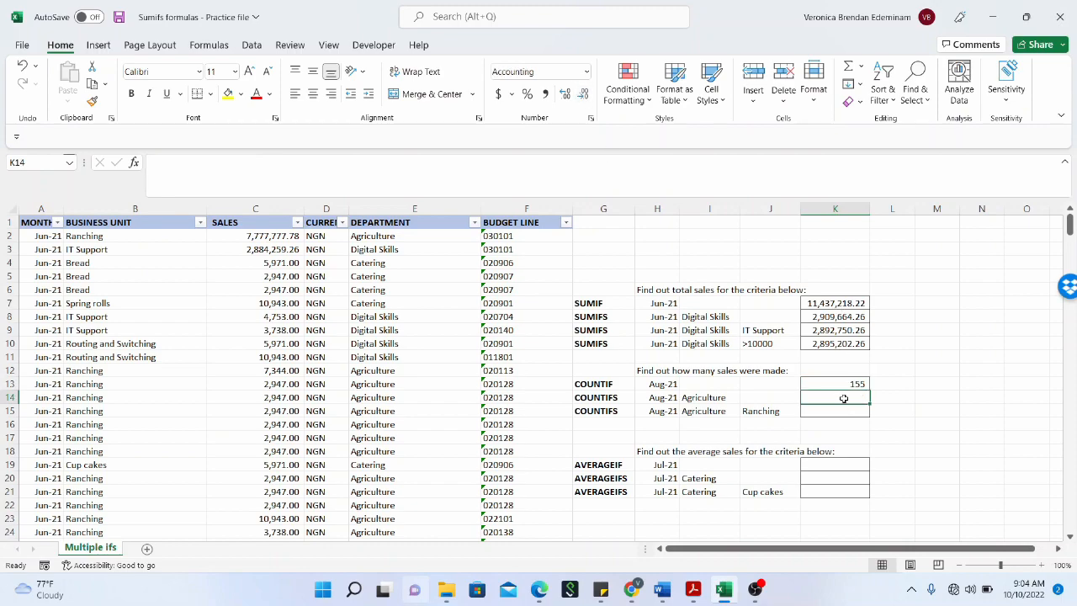
{"action": "type", "text": "=s"}
{"action": "key", "text": "BackSpace"}
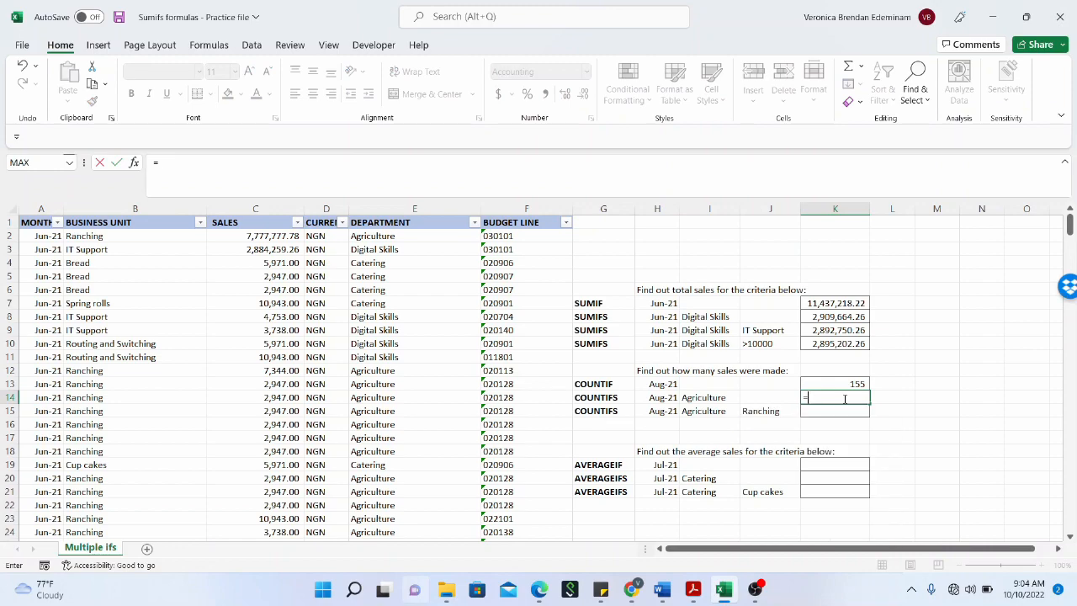
{"action": "type", "text": "countif"}
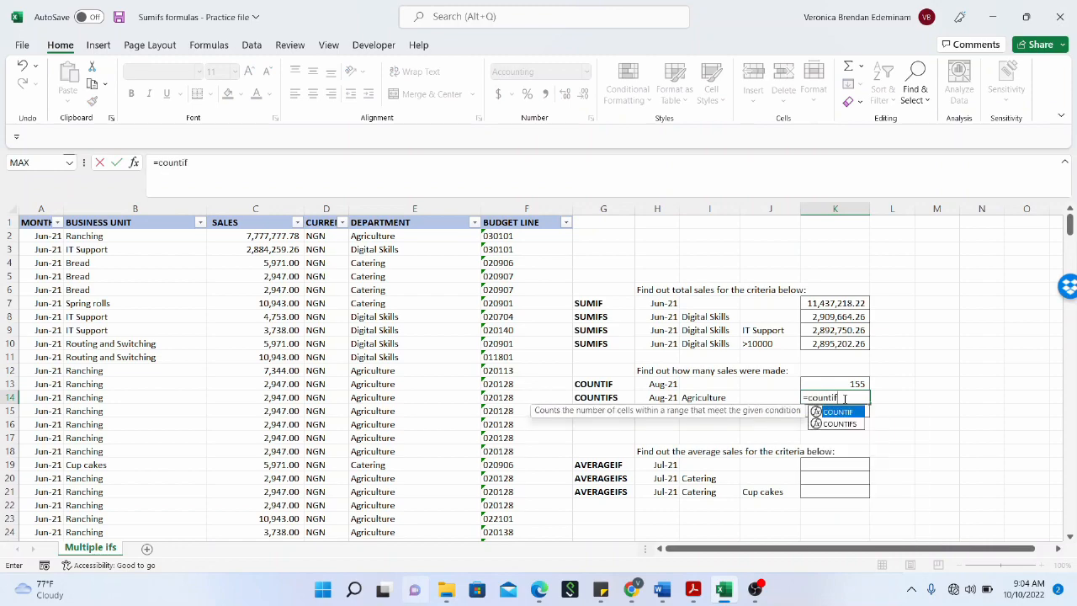
{"action": "type", "text": "s("}
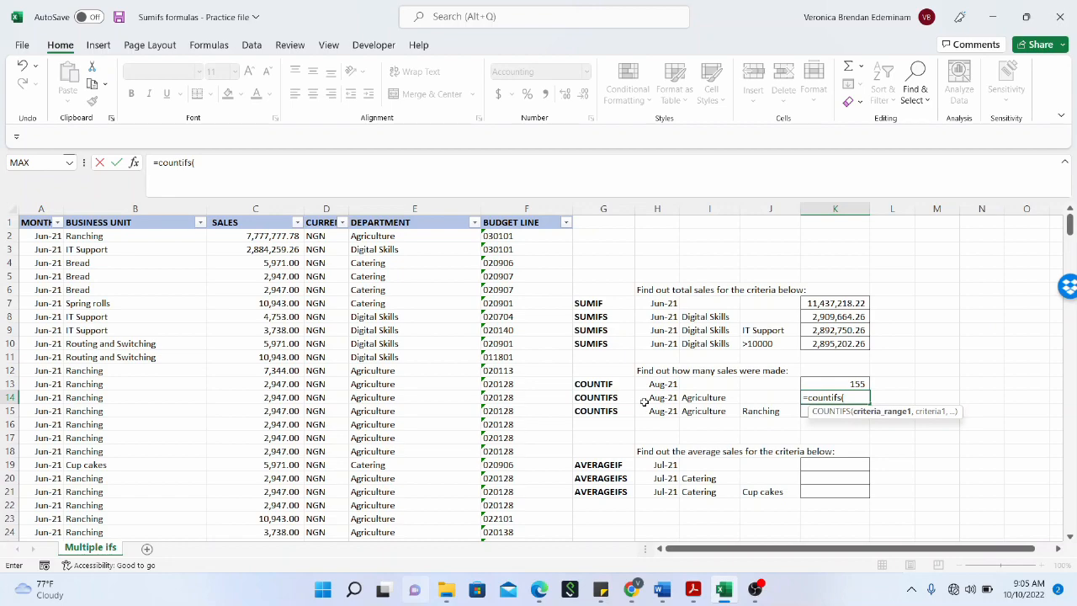
Step: Add the month data A2:A356 as the first criteria range in the K14 formula, with H14 as its criterion
{"action": "left_click", "coordinate": [54, 237]}
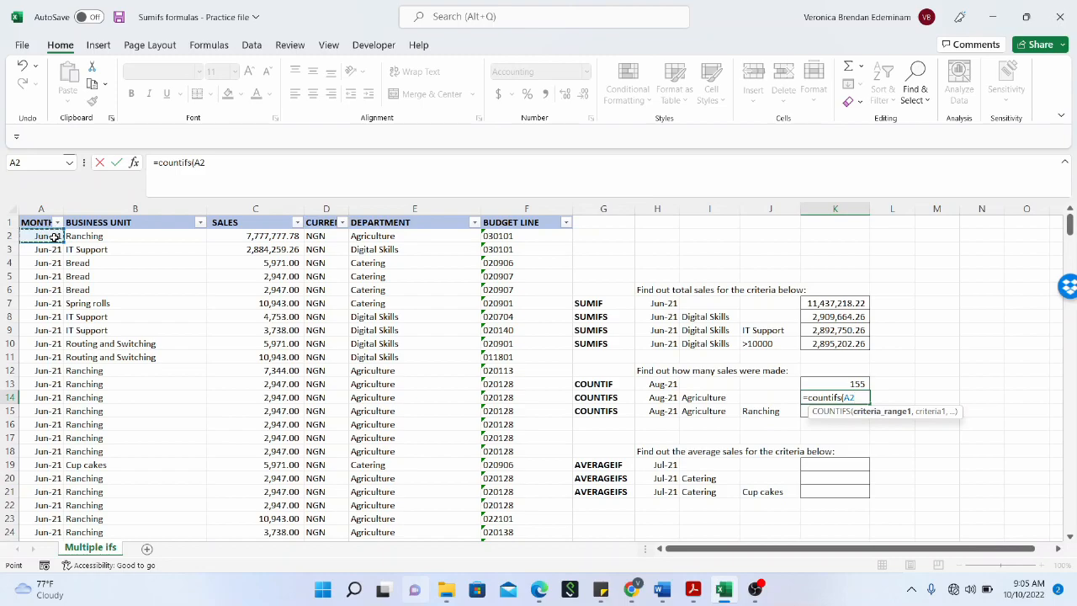
{"action": "key", "text": "ctrl+shift+Down"}
{"action": "type", "text": ","}
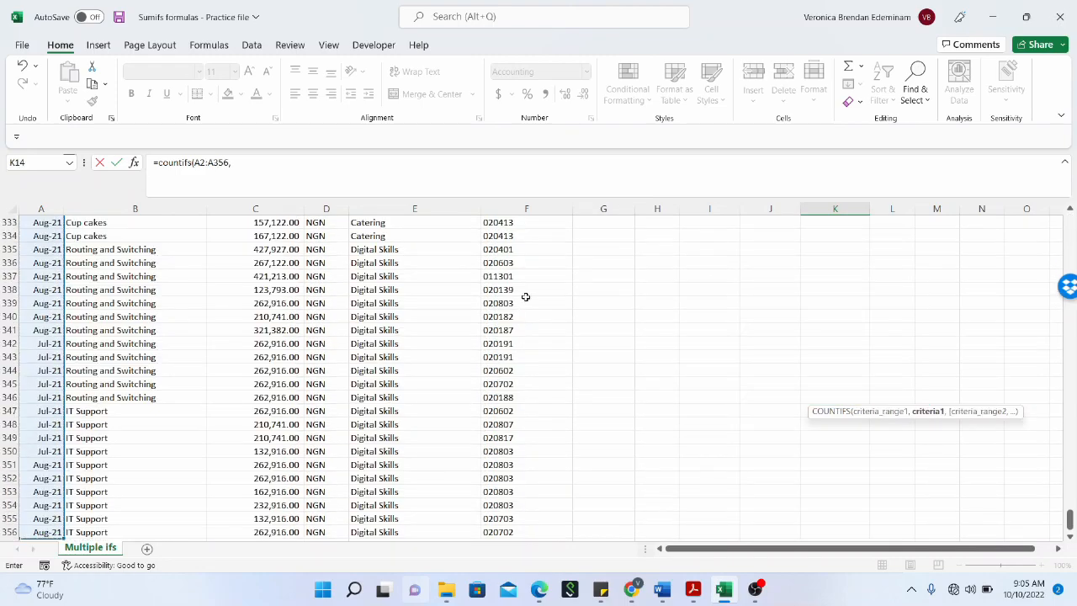
{"action": "left_click_drag", "start_coordinate": [1070, 521], "coordinate": [1069, 215]}
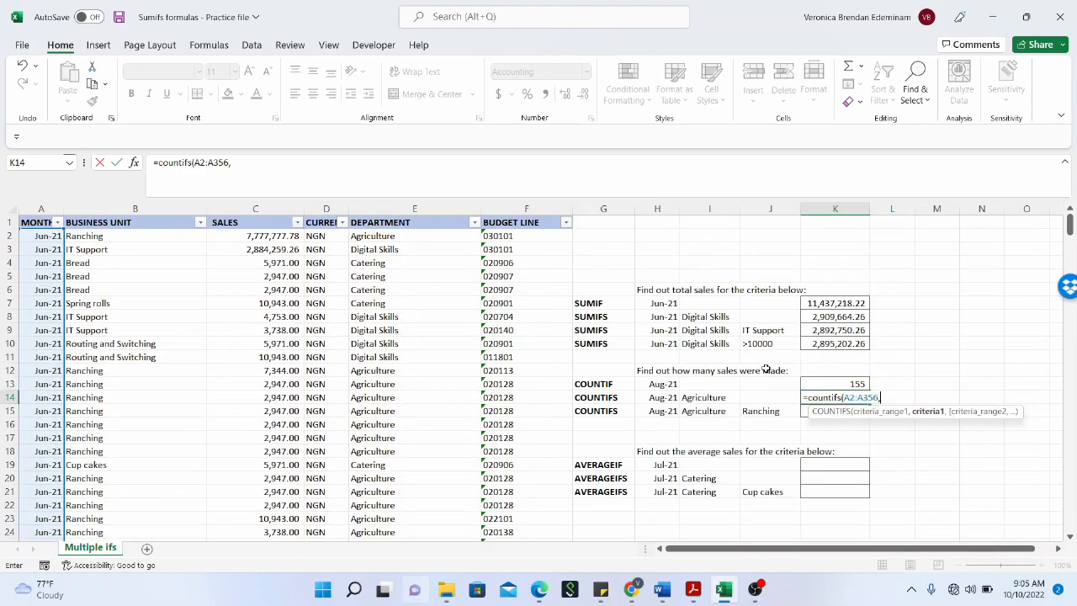
{"action": "left_click", "coordinate": [665, 398]}
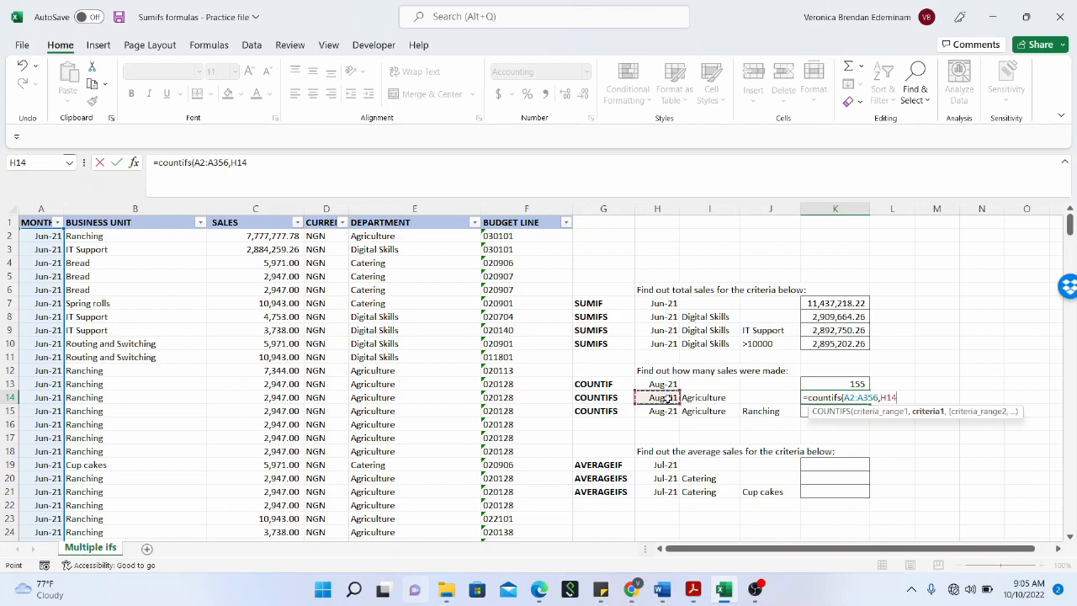
{"action": "type", "text": ","}
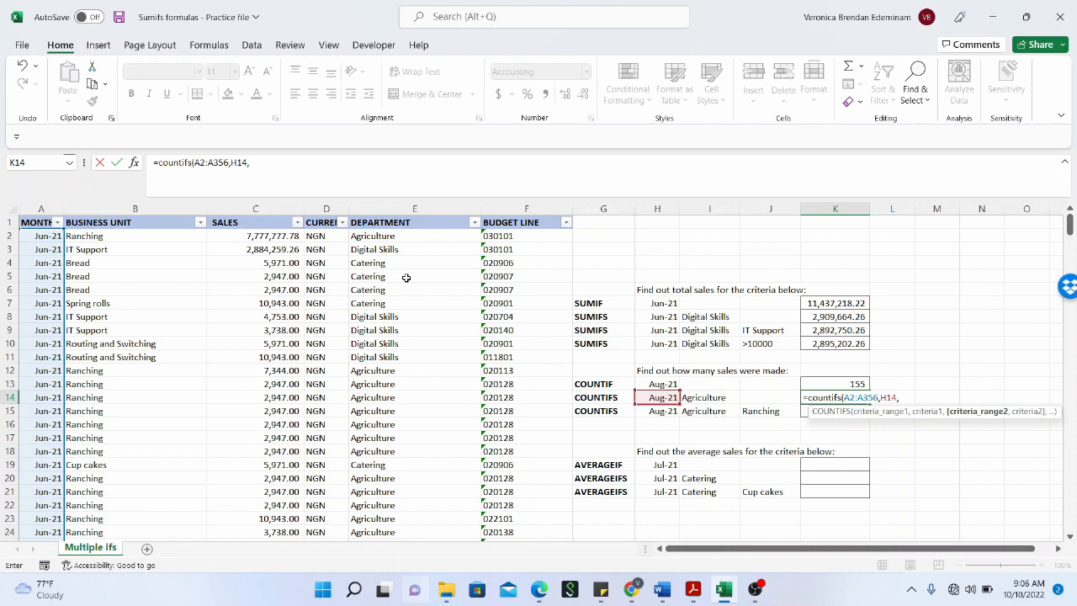
Step: Complete the K14 COUNTIFS formula with the department data E2:E356 as the second criteria range and I14 as its criterion
{"action": "left_click", "coordinate": [435, 240]}
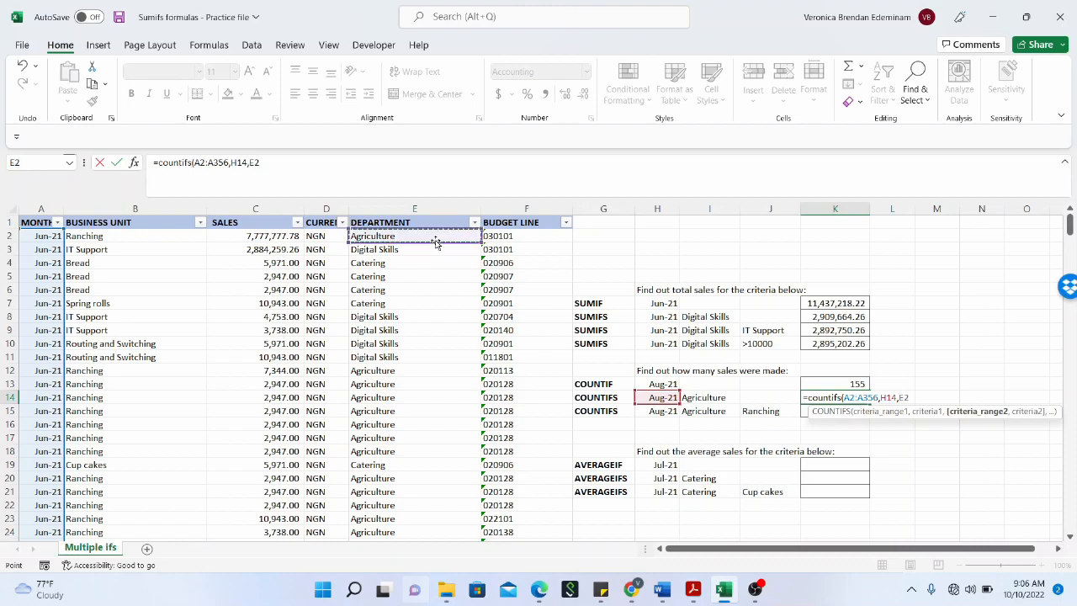
{"action": "key", "text": "ctrl+shift+Down"}
{"action": "type", "text": ","}
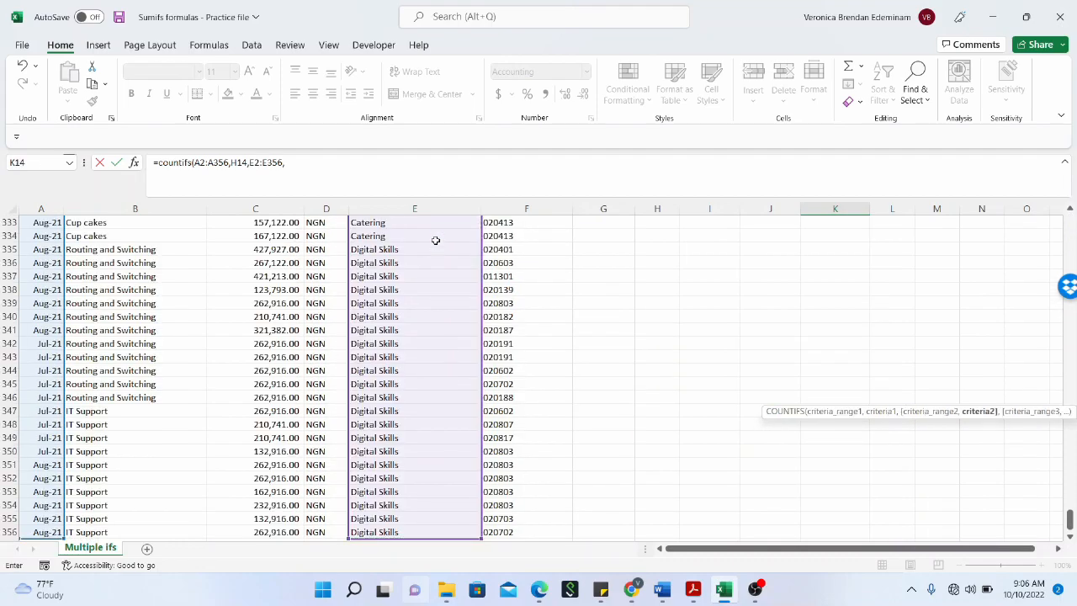
{"action": "left_click_drag", "start_coordinate": [1068, 511], "coordinate": [1056, 218]}
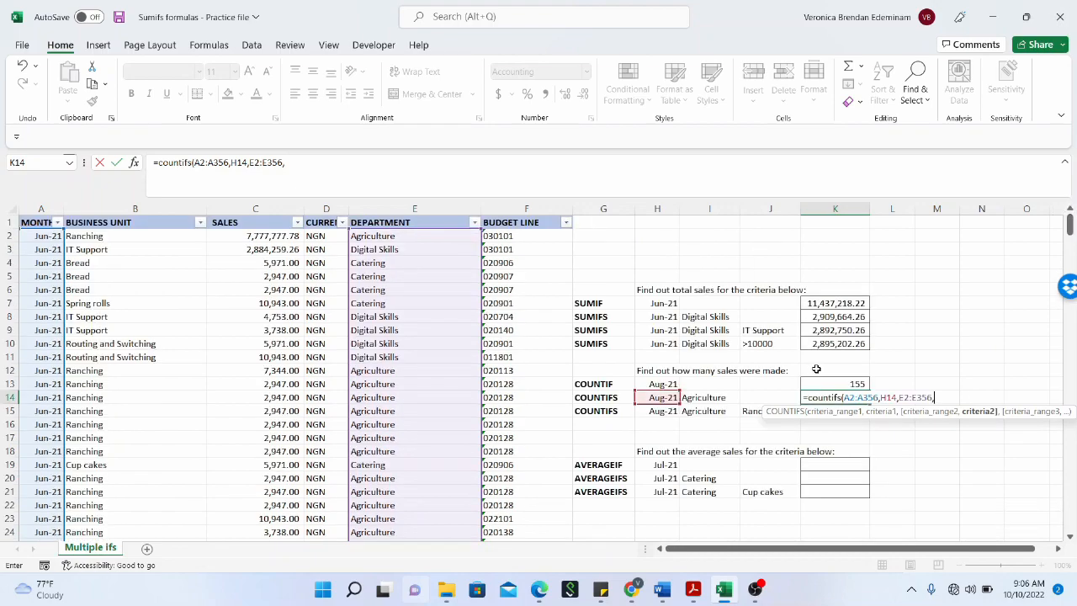
{"action": "left_click", "coordinate": [722, 399]}
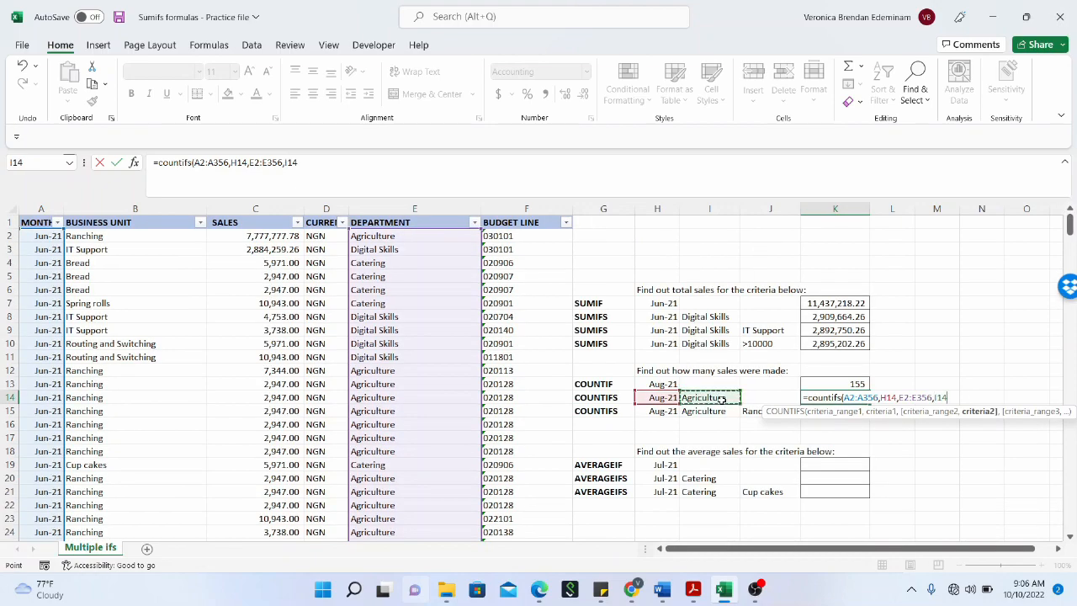
{"action": "type", "text": ")"}
{"action": "key", "text": "Return"}
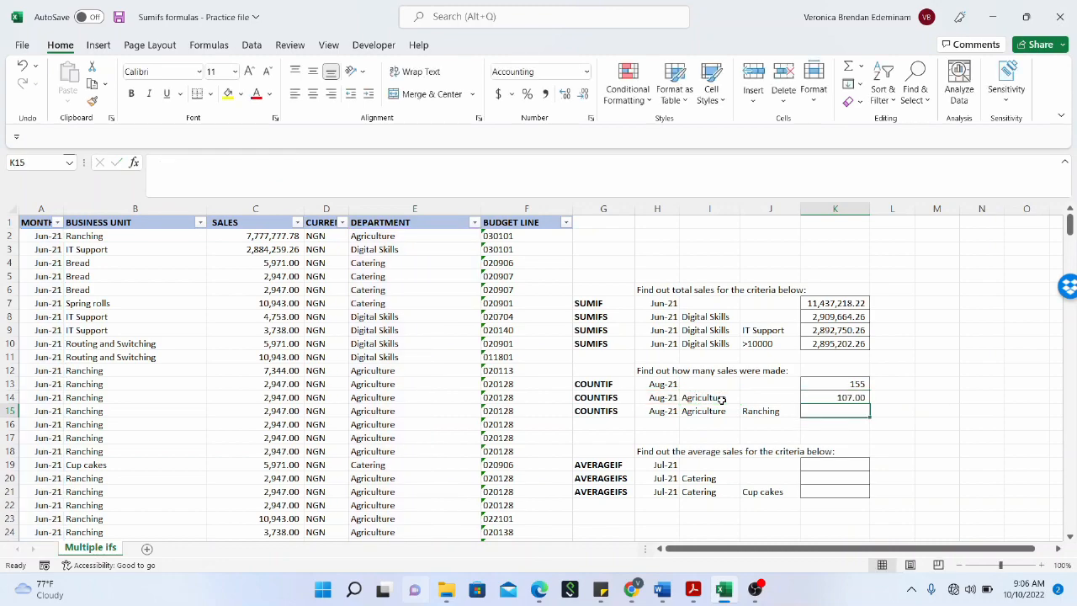
Step: Remove the decimal places from the August 2021 sales count cells K14 and K15
{"action": "left_click", "coordinate": [860, 398]}
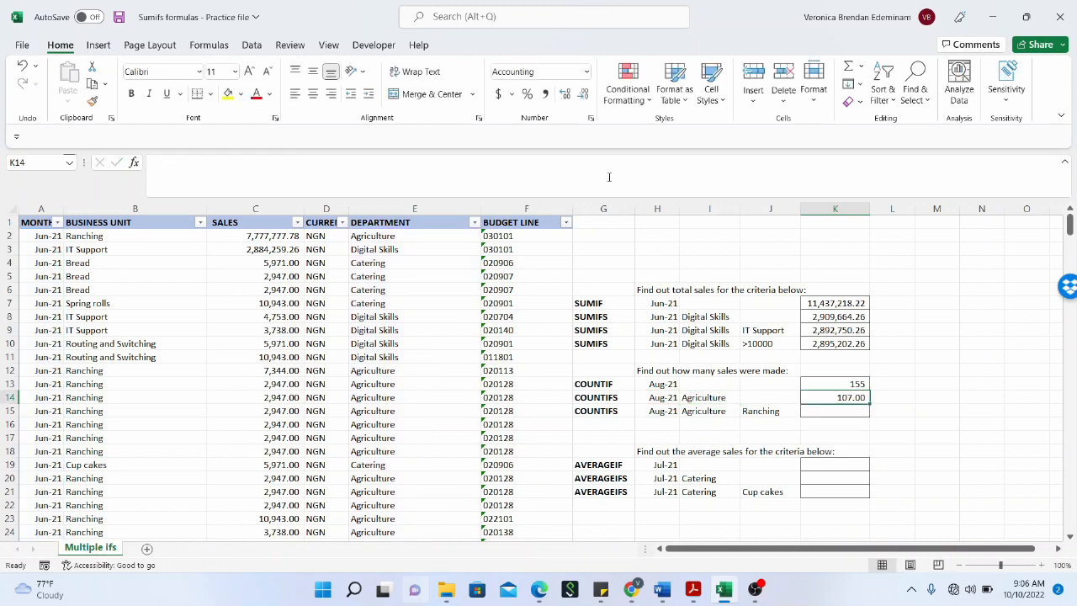
{"action": "left_click", "coordinate": [584, 97]}
{"action": "left_click", "coordinate": [583, 98]}
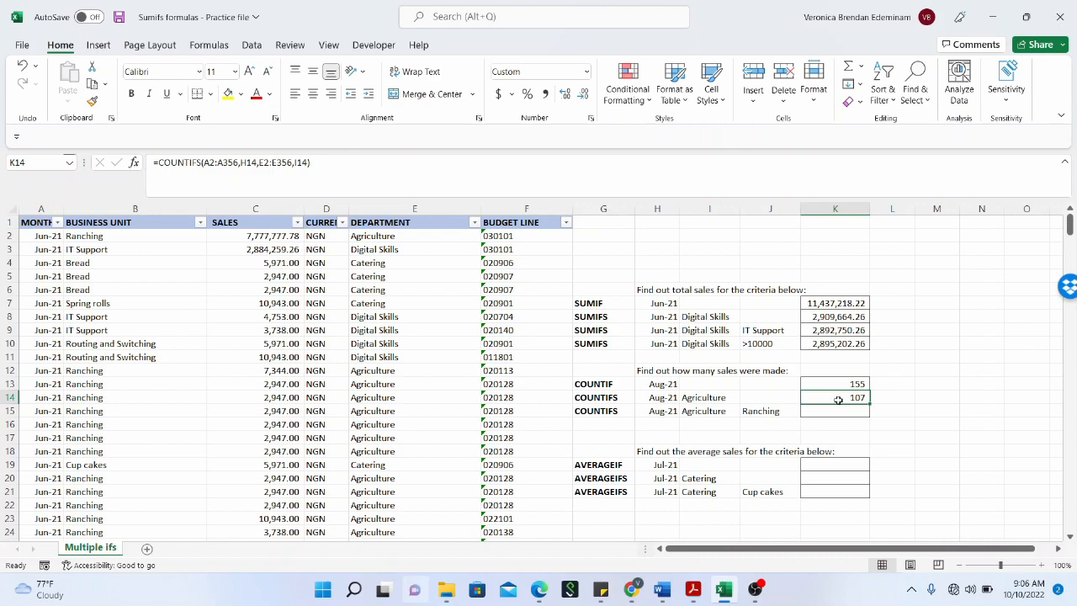
{"action": "left_click", "coordinate": [839, 409]}
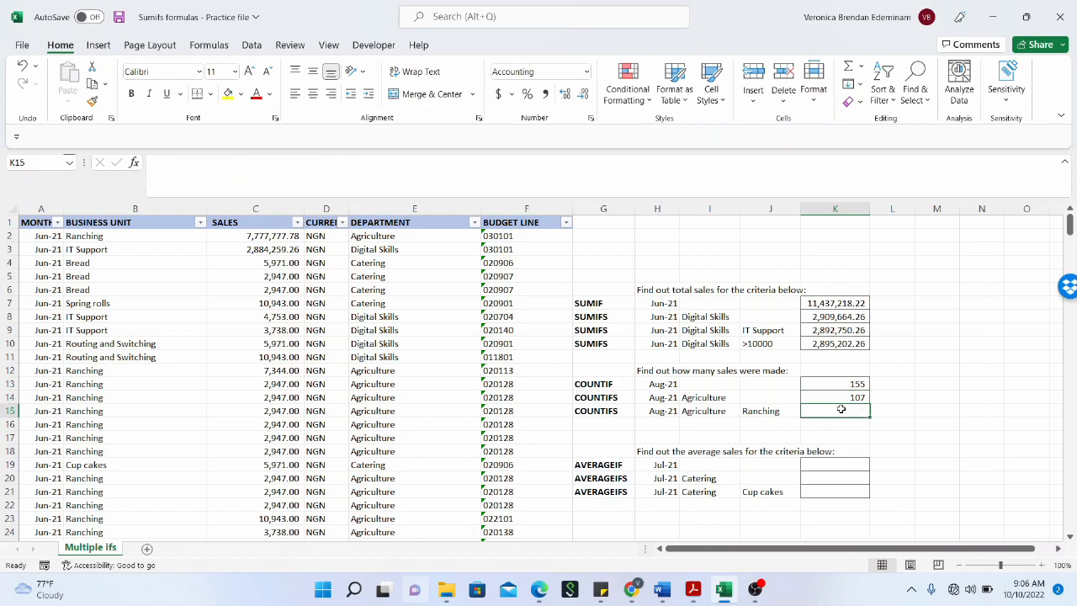
{"action": "left_click", "coordinate": [583, 95]}
Step: Start a COUNTIFS formula in K15 with the month data A2:A356 as the first criteria range and H15 as its criterion
{"action": "type", "text": "=count"}
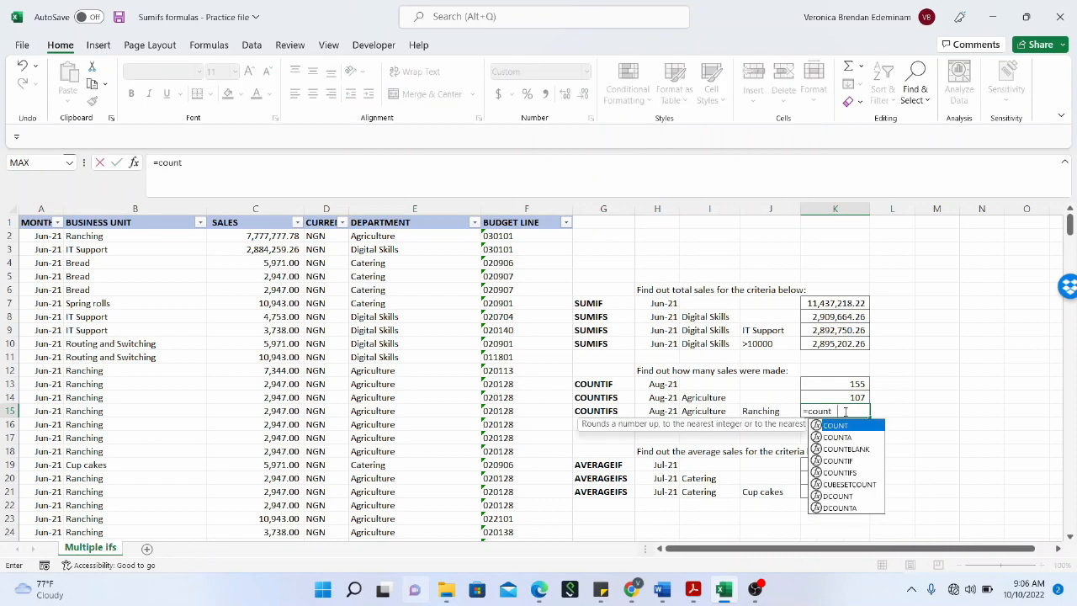
{"action": "type", "text": "ifs("}
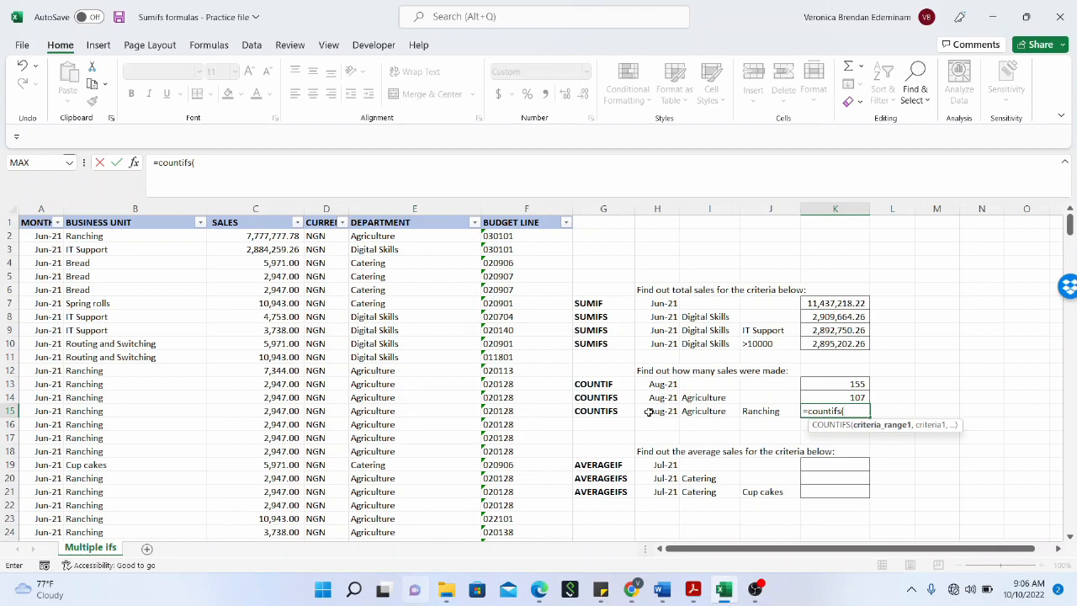
{"action": "left_click", "coordinate": [26, 236]}
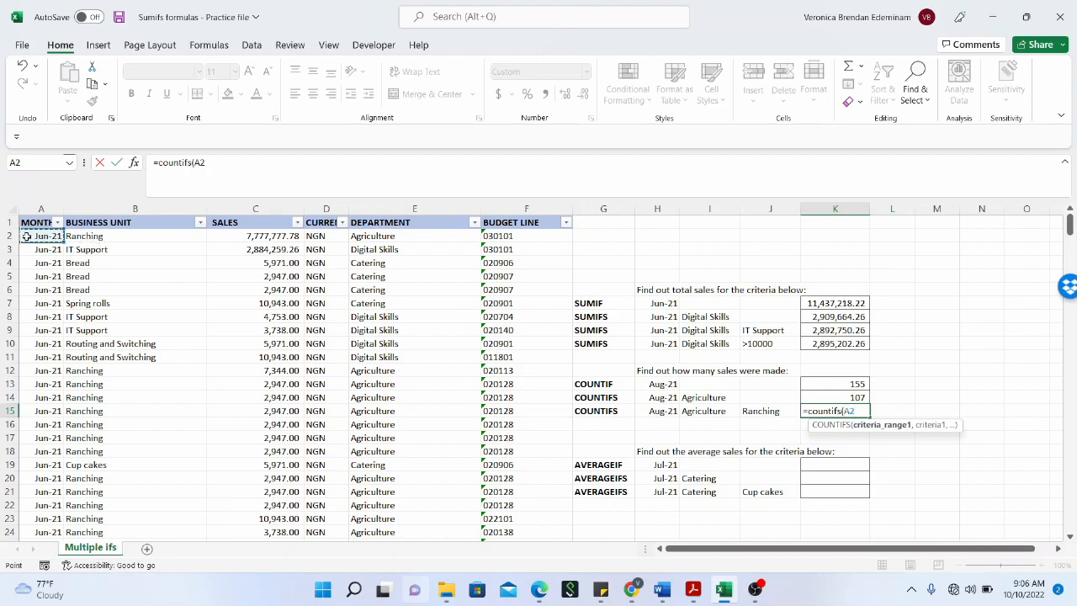
{"action": "key", "text": "ctrl+shift+Down"}
{"action": "type", "text": ","}
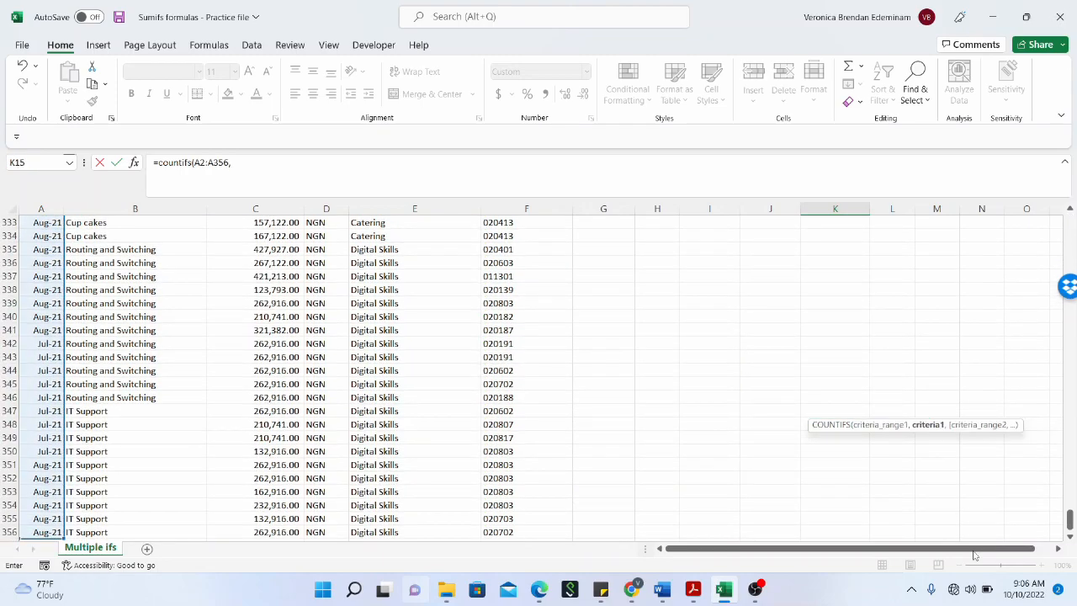
{"action": "left_click_drag", "start_coordinate": [1070, 520], "coordinate": [1070, 216]}
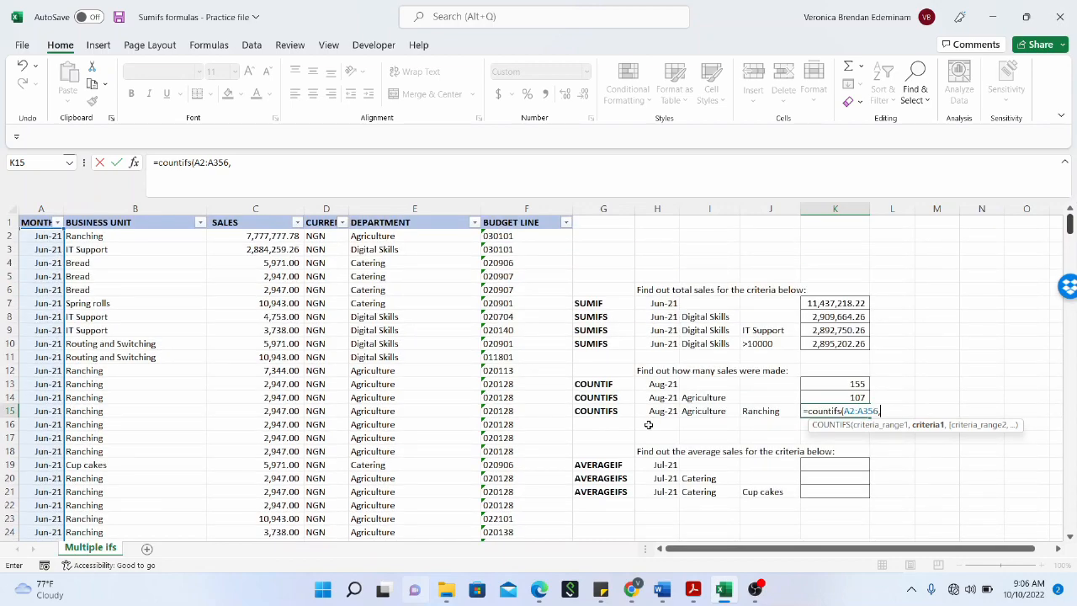
{"action": "left_click", "coordinate": [664, 412]}
{"action": "type", "text": ","}
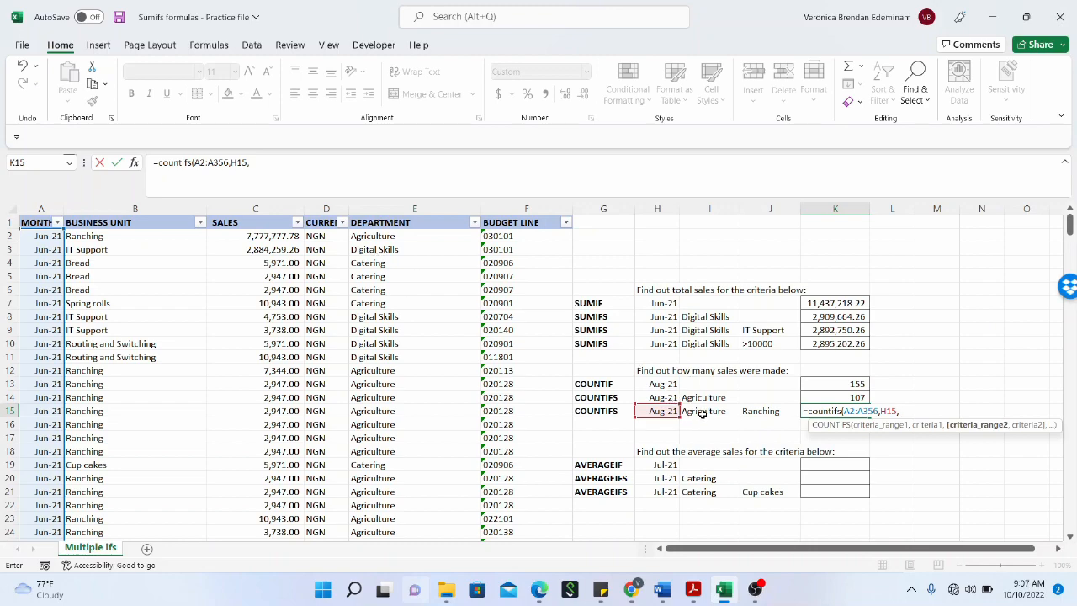
Step: Add the department data E2:E356 as the second criteria range in the K15 formula, with I15 as its criterion
{"action": "left_click", "coordinate": [400, 236]}
{"action": "key", "text": "ctrl+shift+Down"}
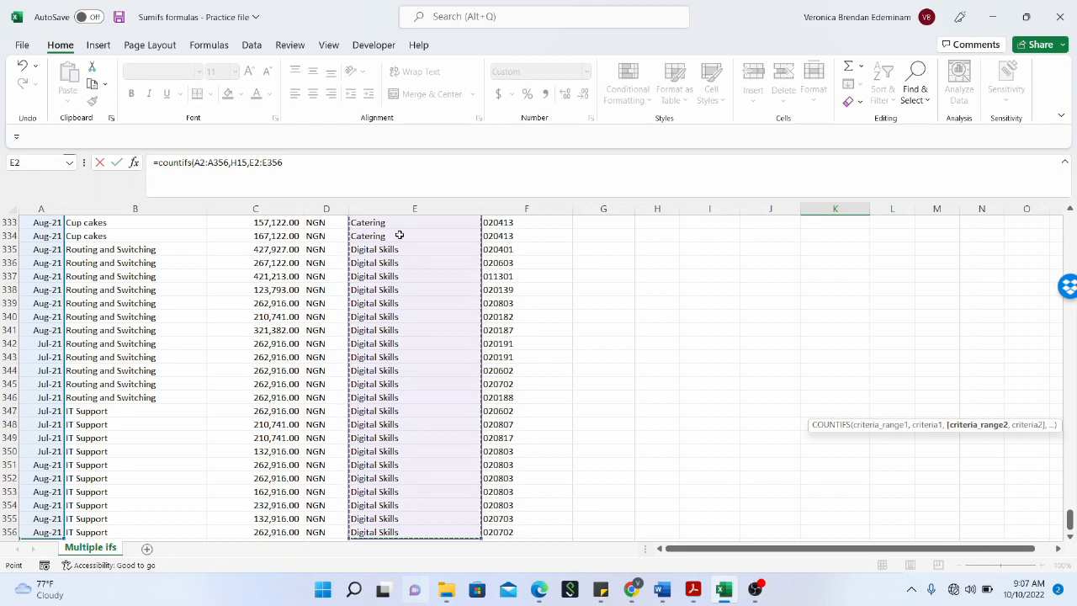
{"action": "left_click_drag", "start_coordinate": [1070, 520], "coordinate": [1070, 226]}
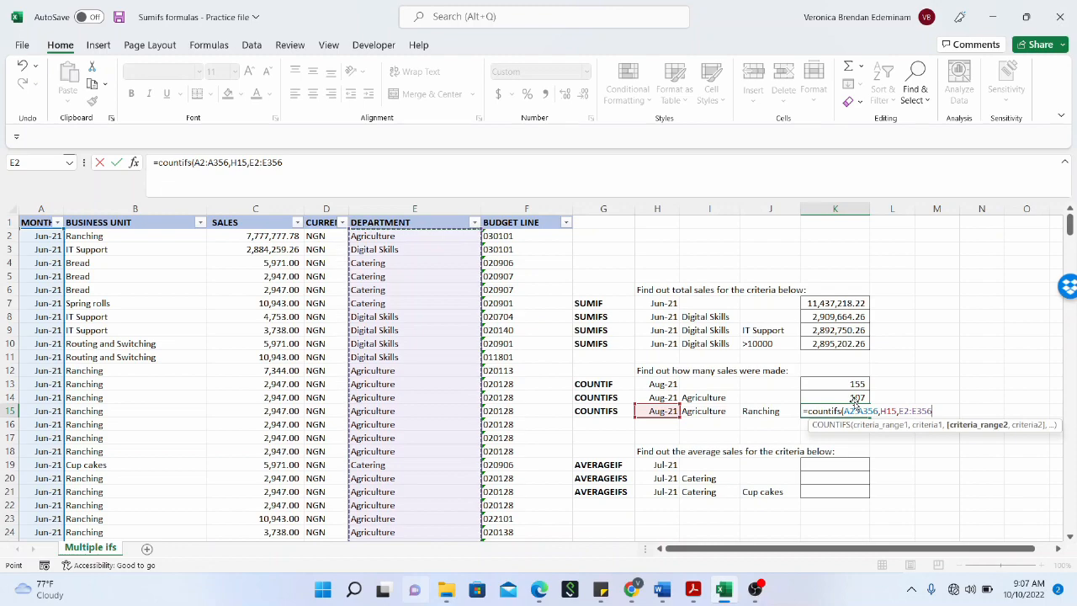
{"action": "type", "text": ","}
{"action": "left_click", "coordinate": [701, 412]}
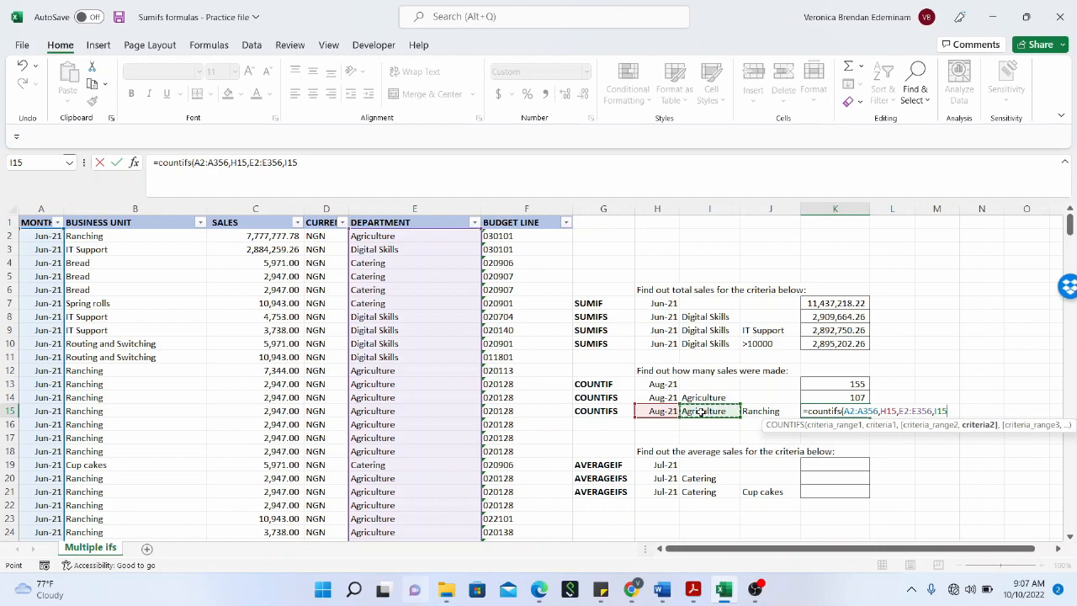
{"action": "type", "text": ","}
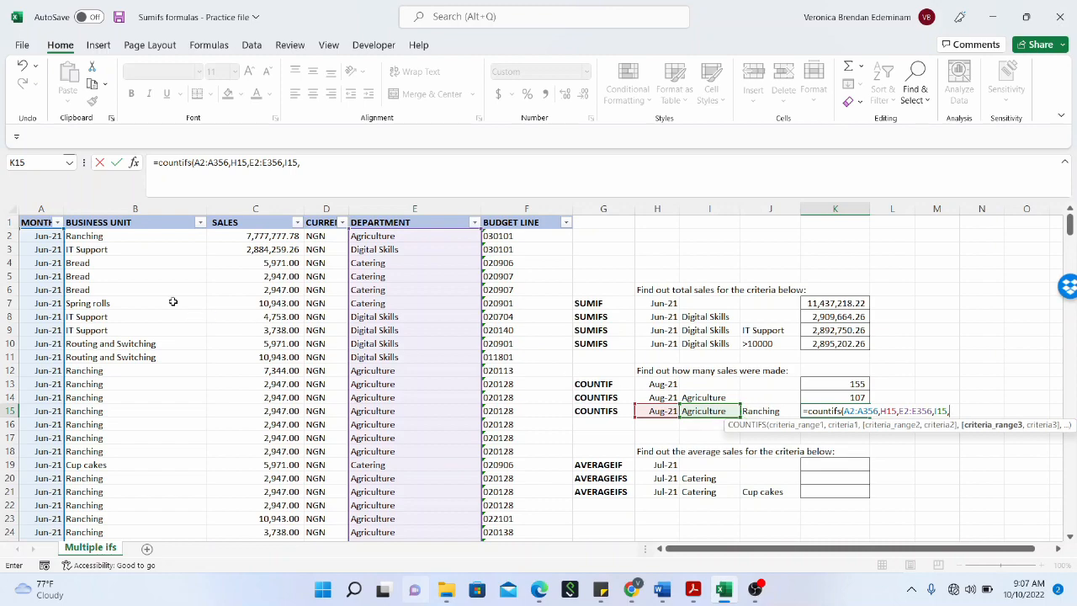
Step: Complete the K15 COUNTIFS formula with the business unit data B2:B356 as the third criteria range and J15 as its criterion
{"action": "left_click", "coordinate": [129, 236]}
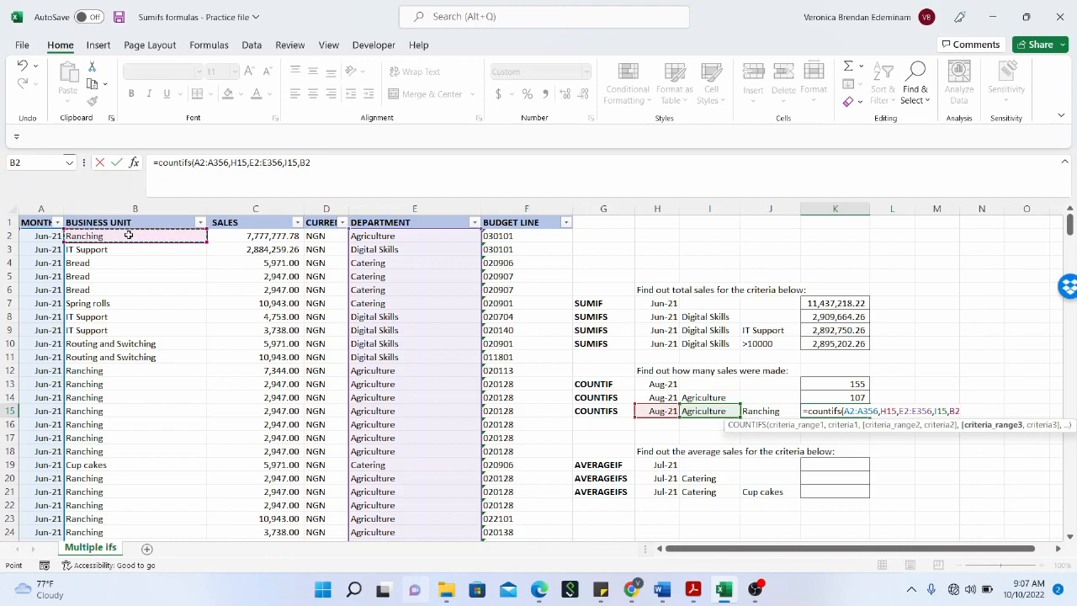
{"action": "key", "text": "ctrl+shift+Down"}
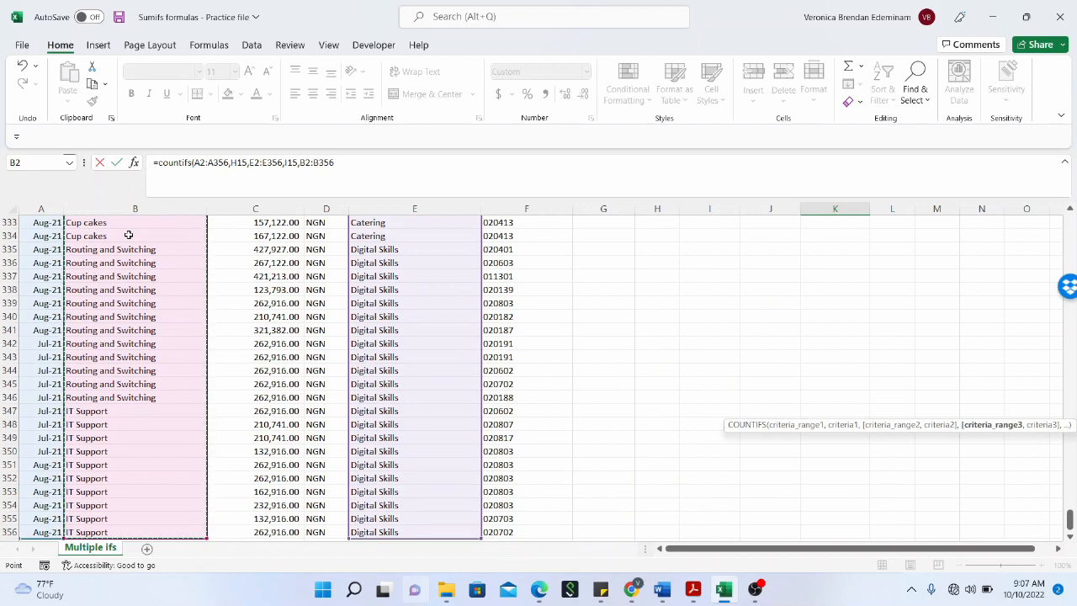
{"action": "type", "text": ","}
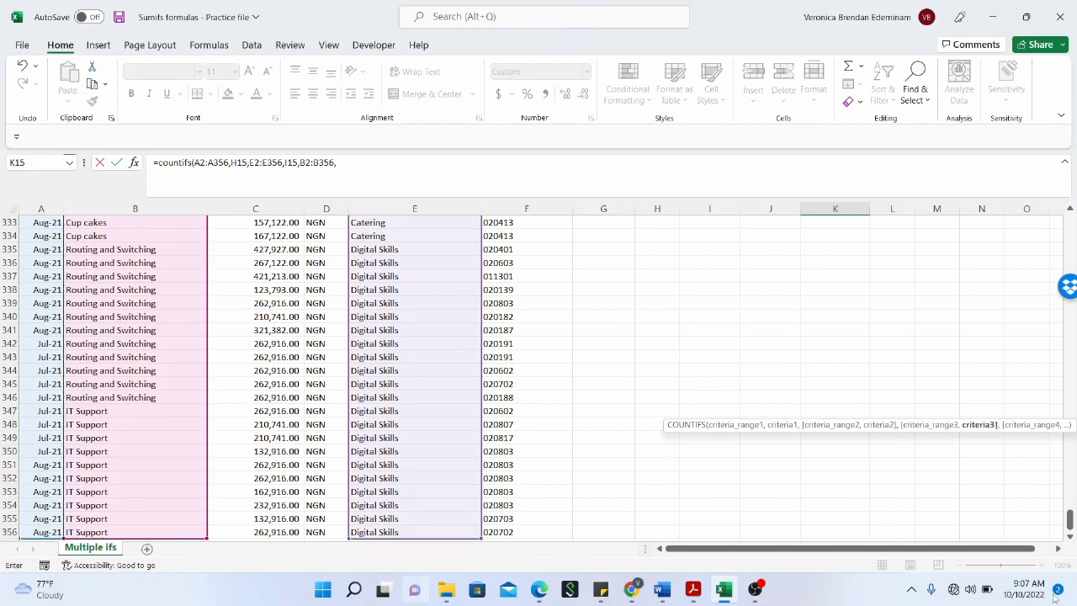
{"action": "left_click_drag", "start_coordinate": [1070, 520], "coordinate": [1067, 222]}
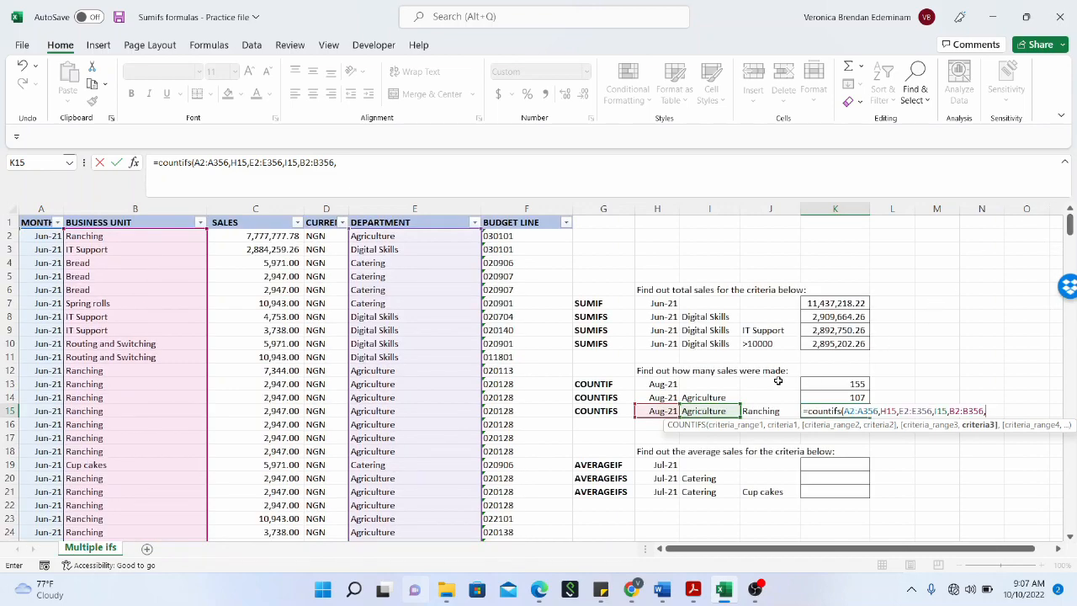
{"action": "left_click", "coordinate": [782, 411]}
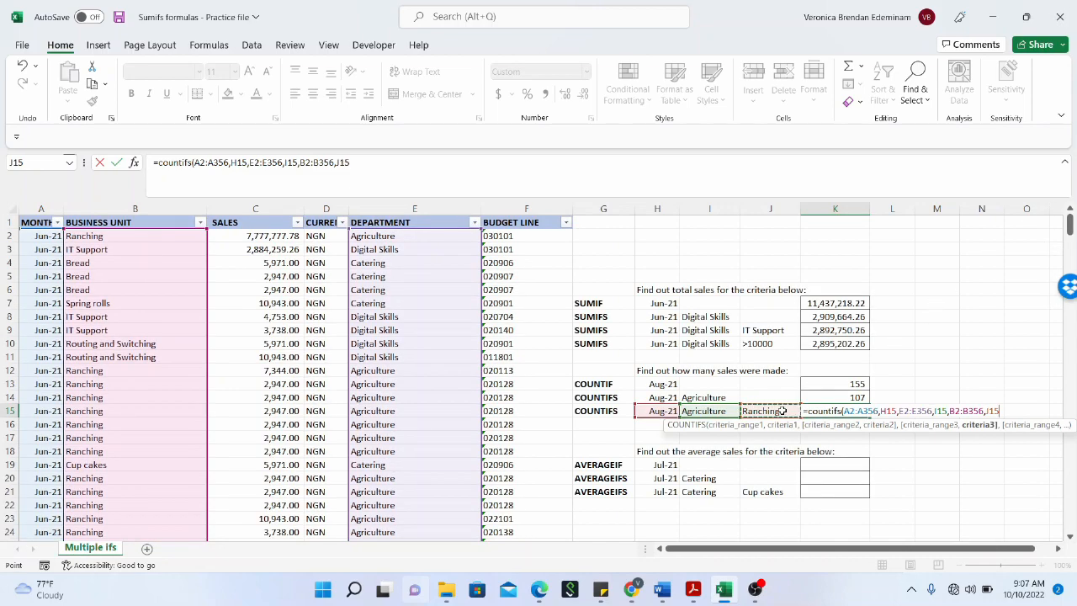
{"action": "type", "text": ")"}
{"action": "key", "text": "Return"}
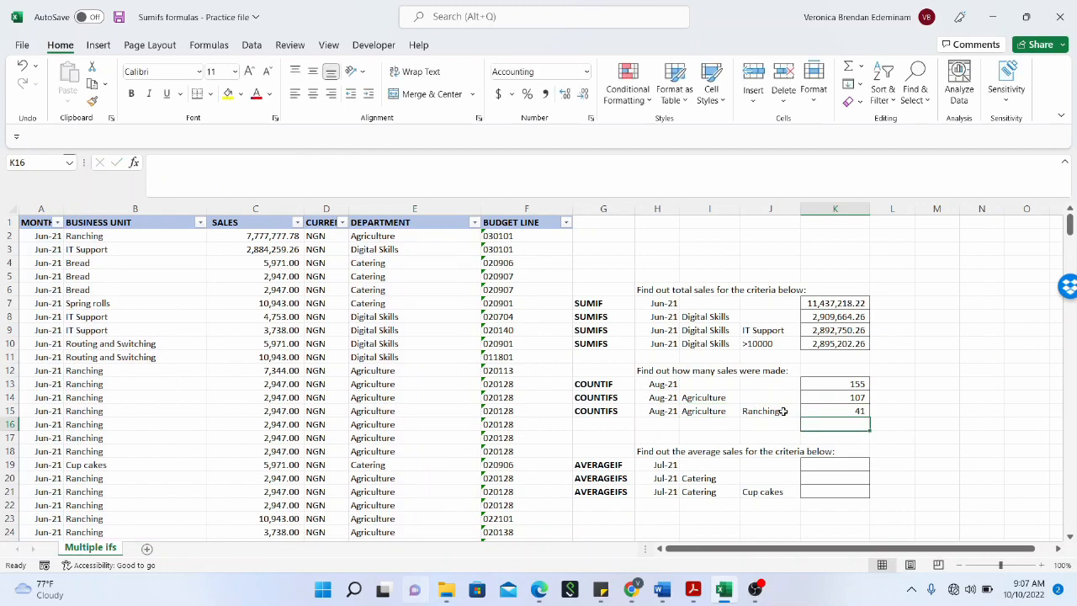
Step: Review the COUNTIFS formula in K15 against its month, department and business unit criteria in H15, I15 and J15
{"action": "left_click", "coordinate": [805, 414]}
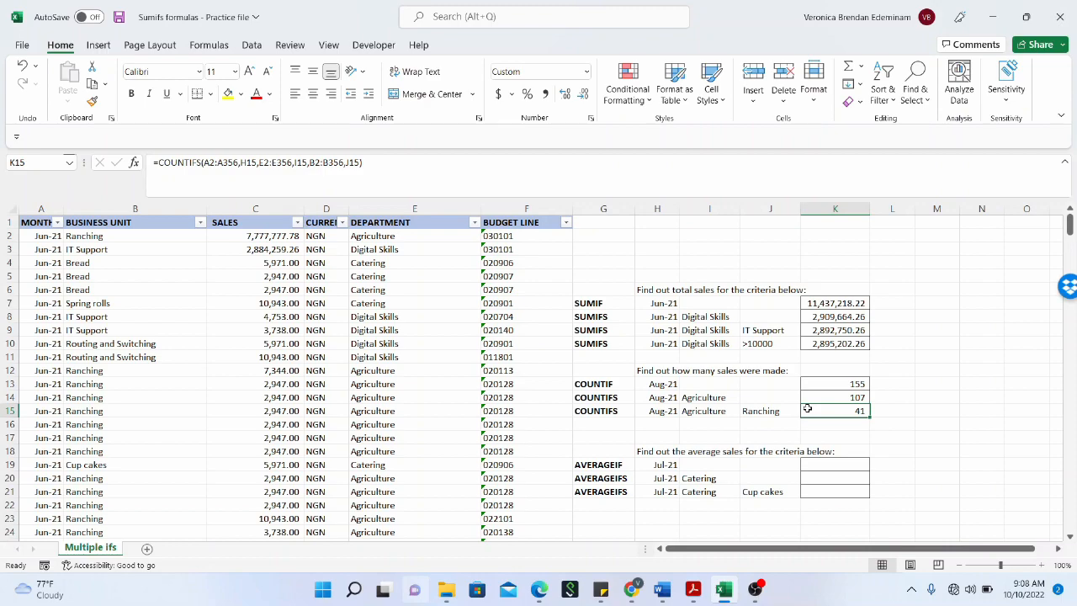
{"action": "left_click", "coordinate": [661, 412]}
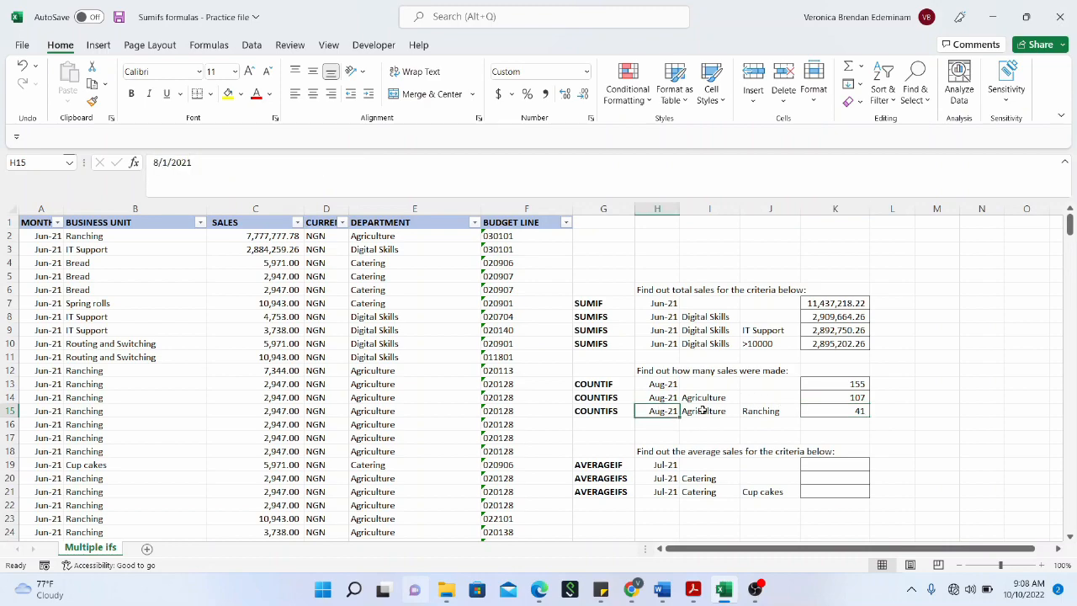
{"action": "left_click", "coordinate": [705, 410]}
{"action": "left_click", "coordinate": [747, 411]}
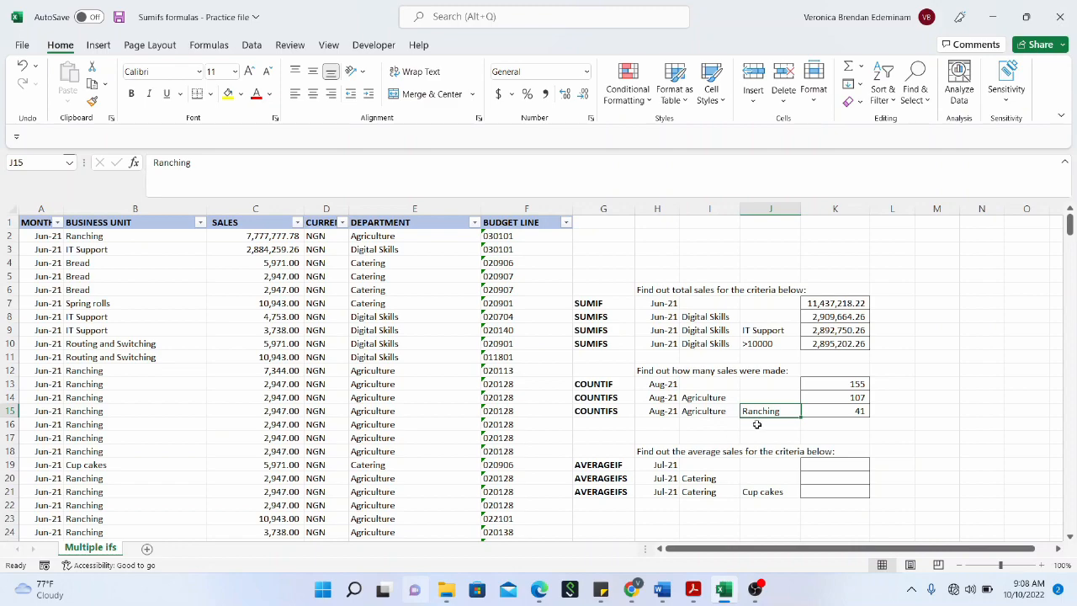
{"action": "left_click", "coordinate": [832, 409]}
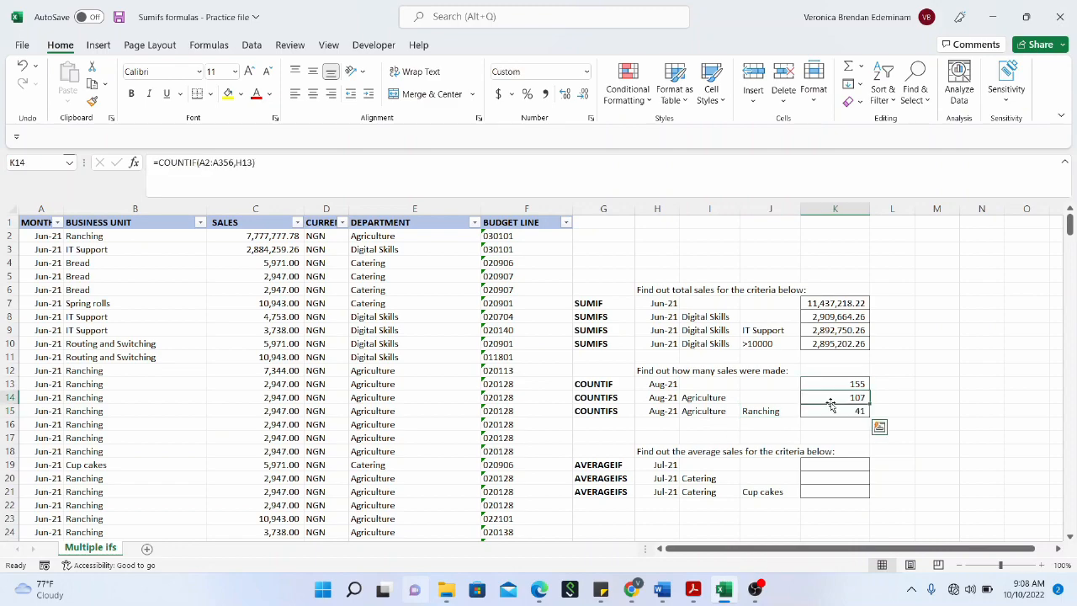
{"action": "left_click", "coordinate": [710, 411]}
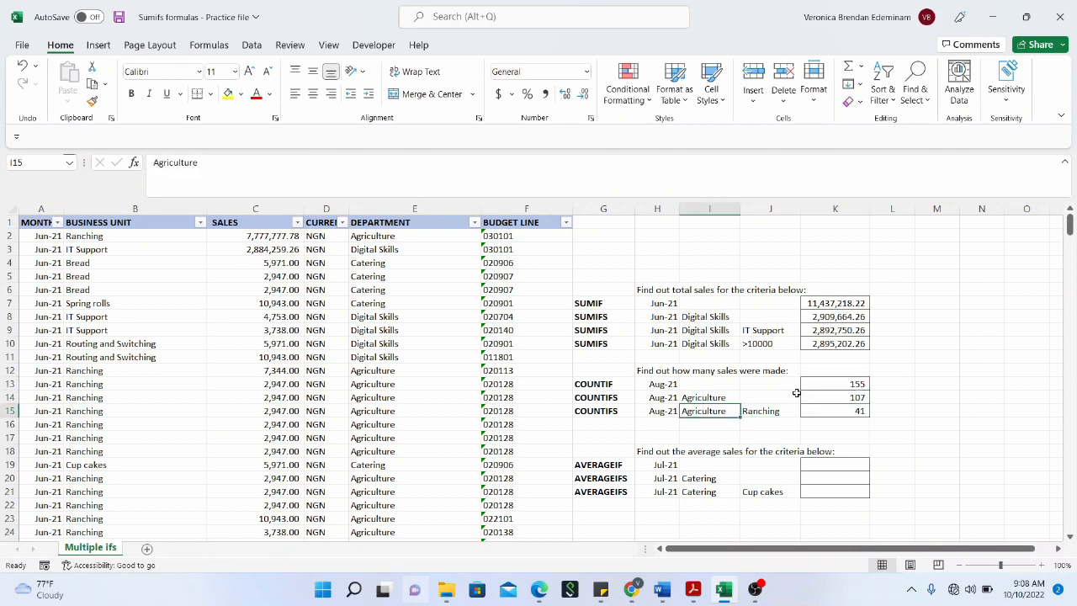
{"action": "scroll", "coordinate": [743, 402], "scroll_direction": "down", "scroll_amount": 1}
{"action": "left_click", "coordinate": [818, 429]}
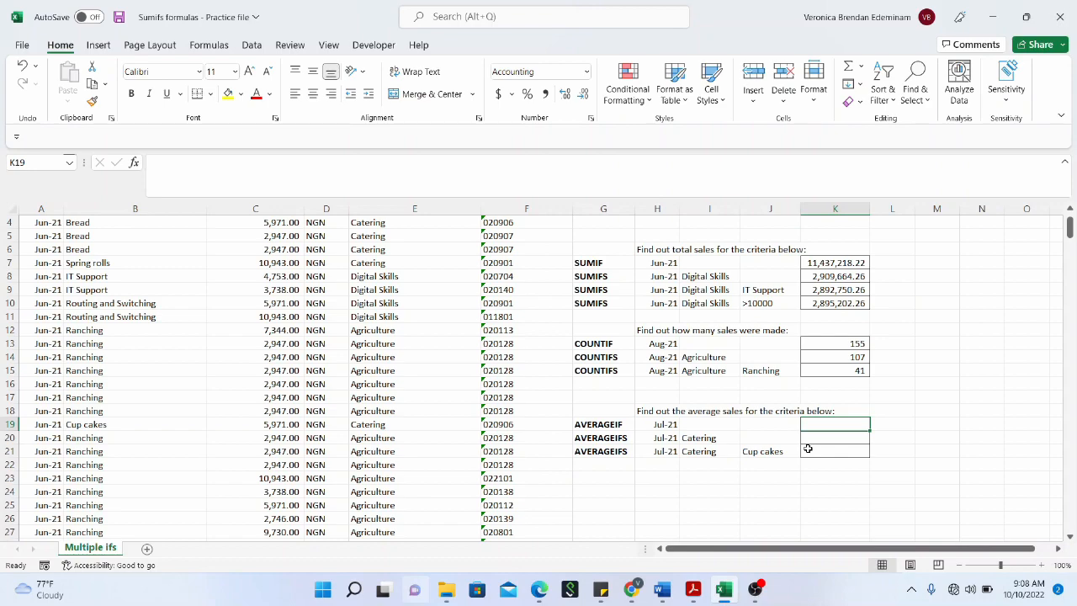
{"action": "type", "text": "=av"}
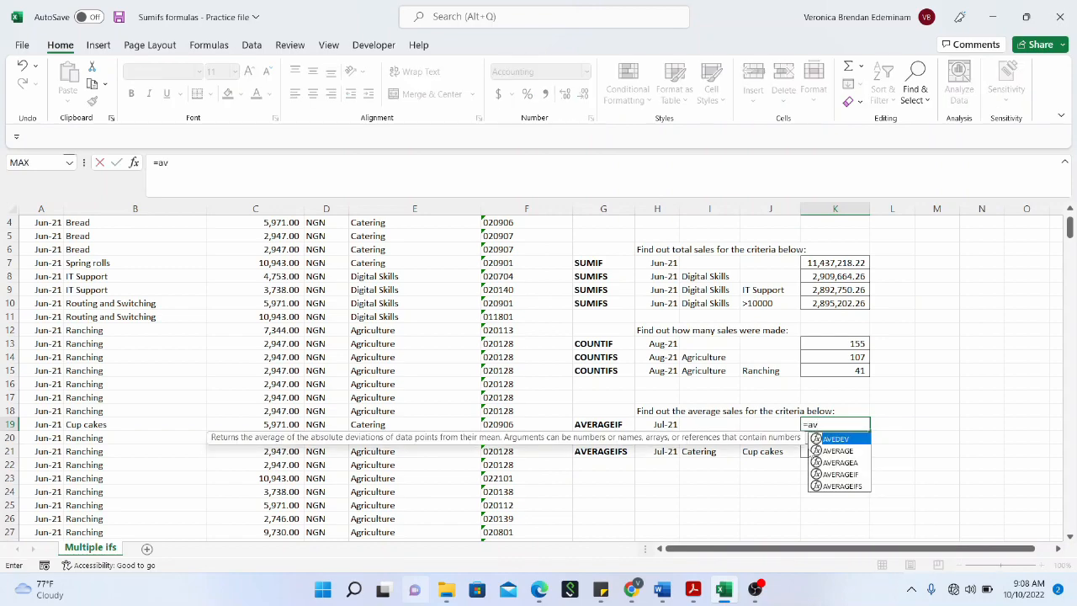
{"action": "type", "text": "era"}
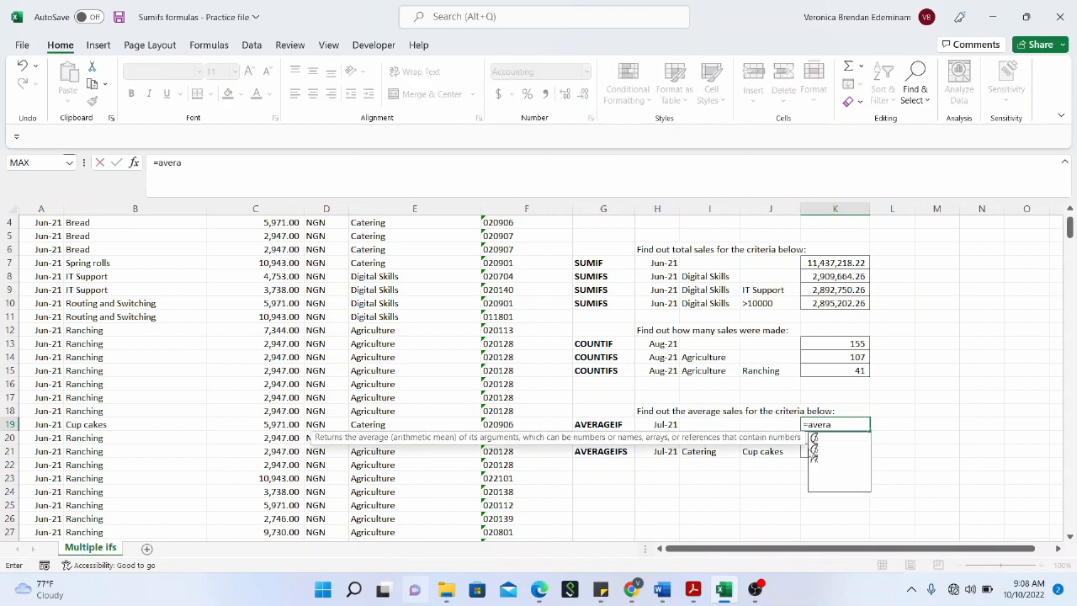
{"action": "type", "text": "ge("}
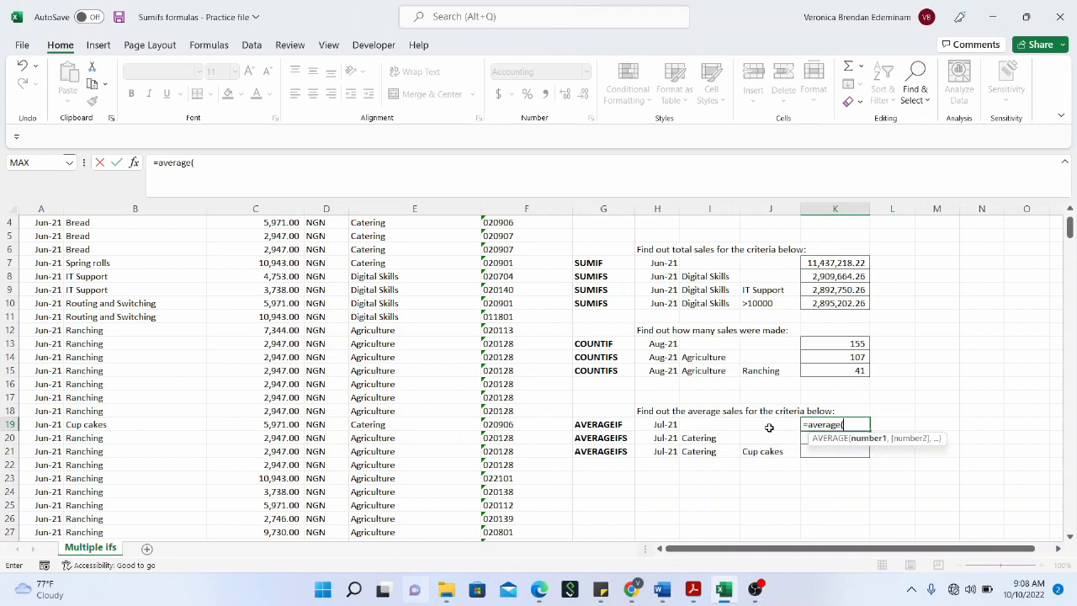
{"action": "key", "text": "BackSpace"}
{"action": "type", "text": "if("}
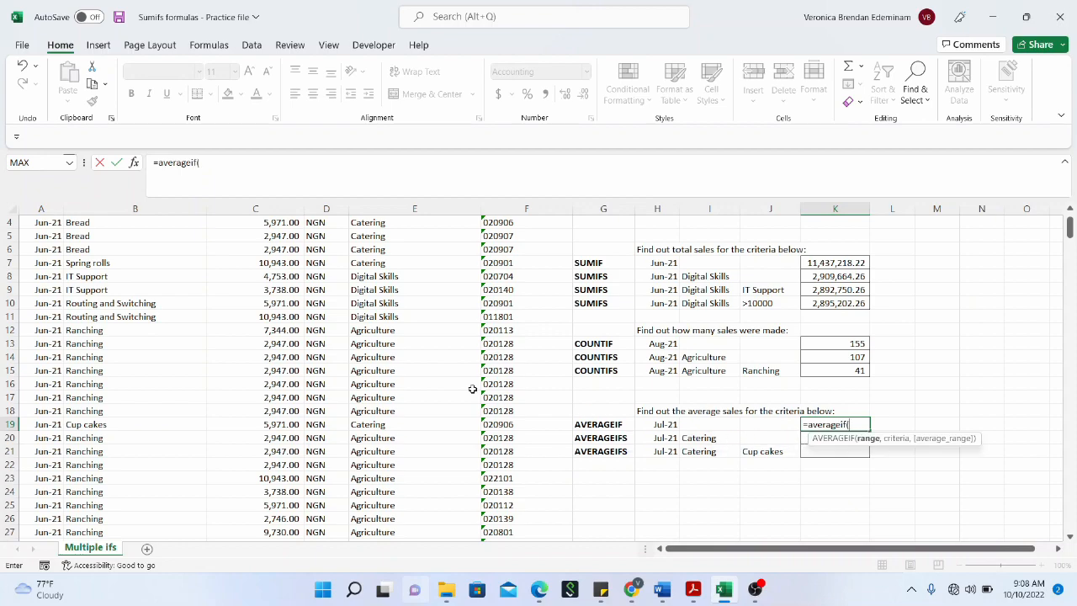
{"action": "scroll", "coordinate": [287, 240], "scroll_direction": "up", "scroll_amount": 1}
{"action": "left_click", "coordinate": [285, 239]}
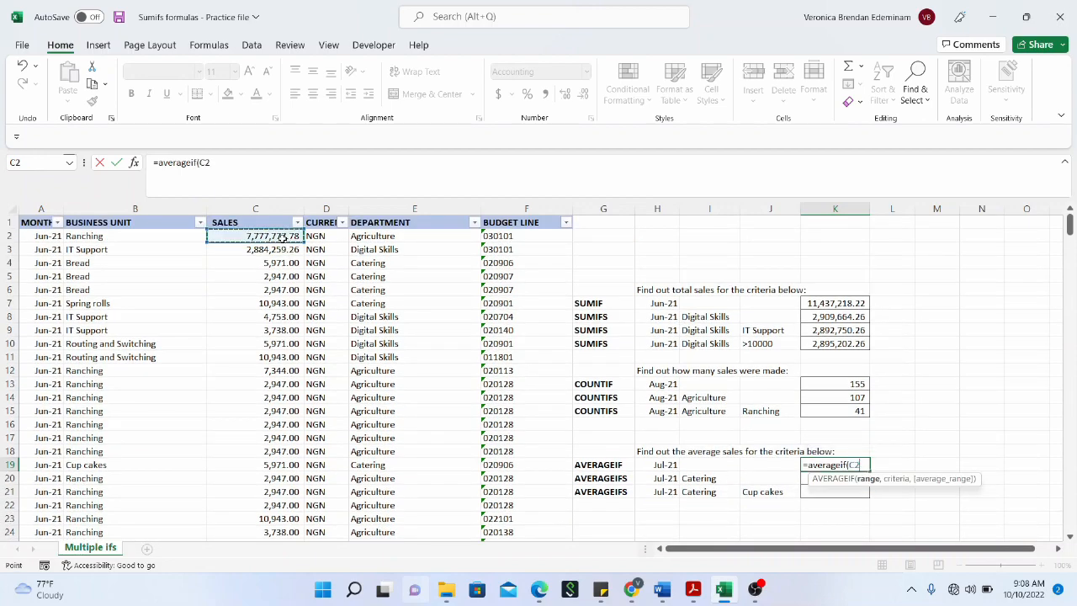
{"action": "key", "text": "ctrl+shift+Down"}
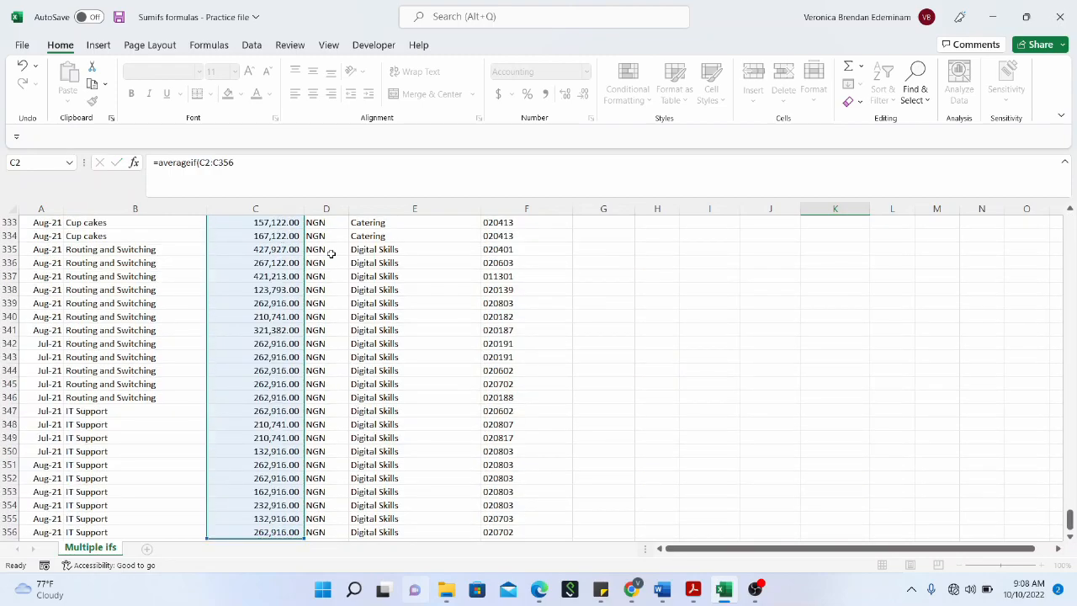
{"action": "key", "text": "Escape"}
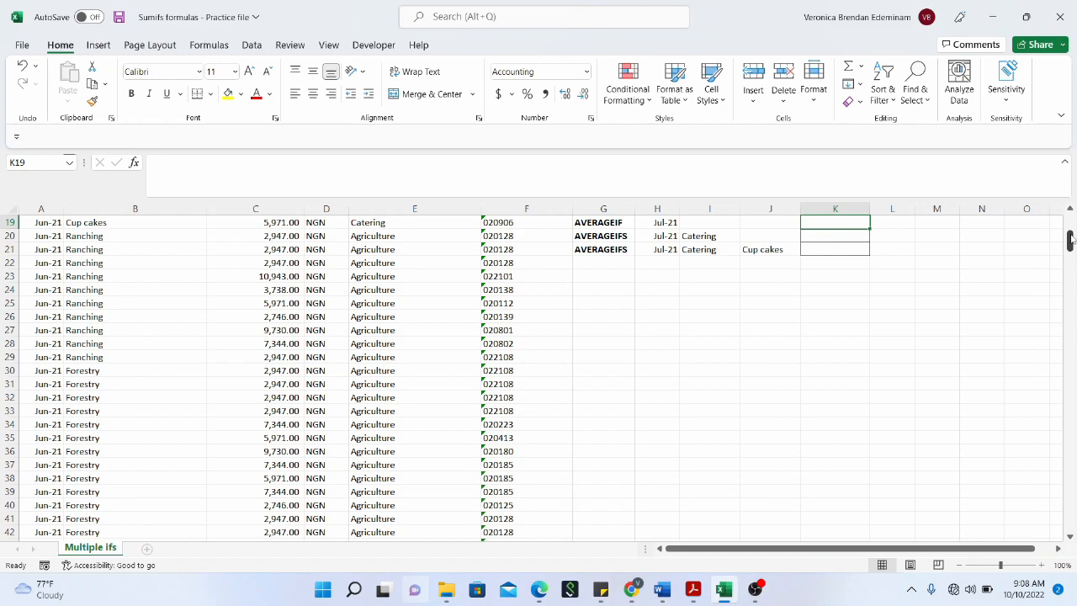
Step: Start an AVERAGEIF formula in K19 with the month data A2:A356 as the range and H19 as its criterion
{"action": "left_click_drag", "start_coordinate": [1070, 240], "coordinate": [1070, 223]}
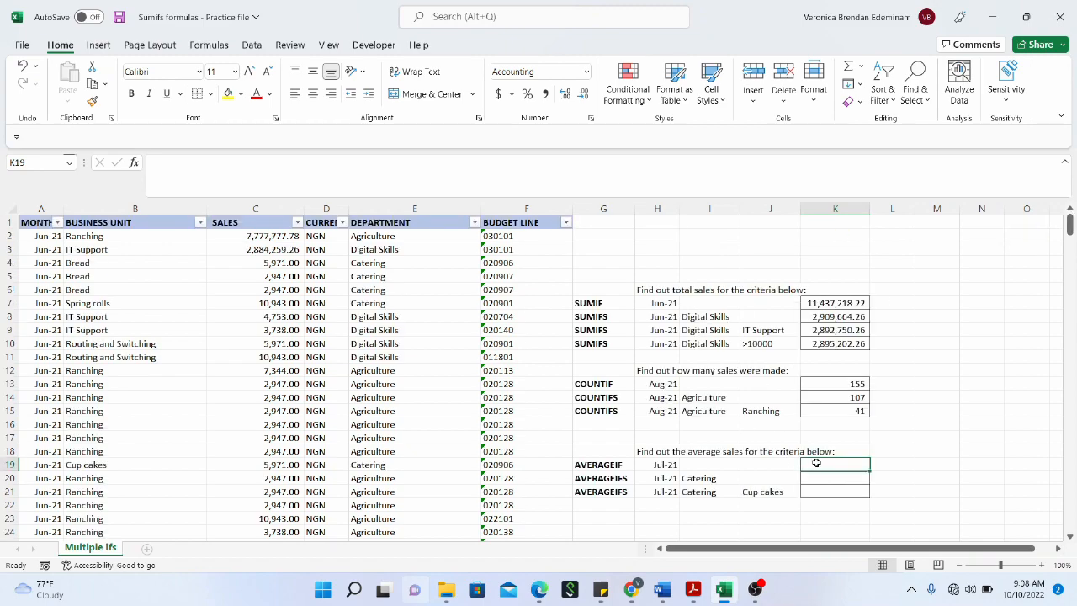
{"action": "type", "text": "=a"}
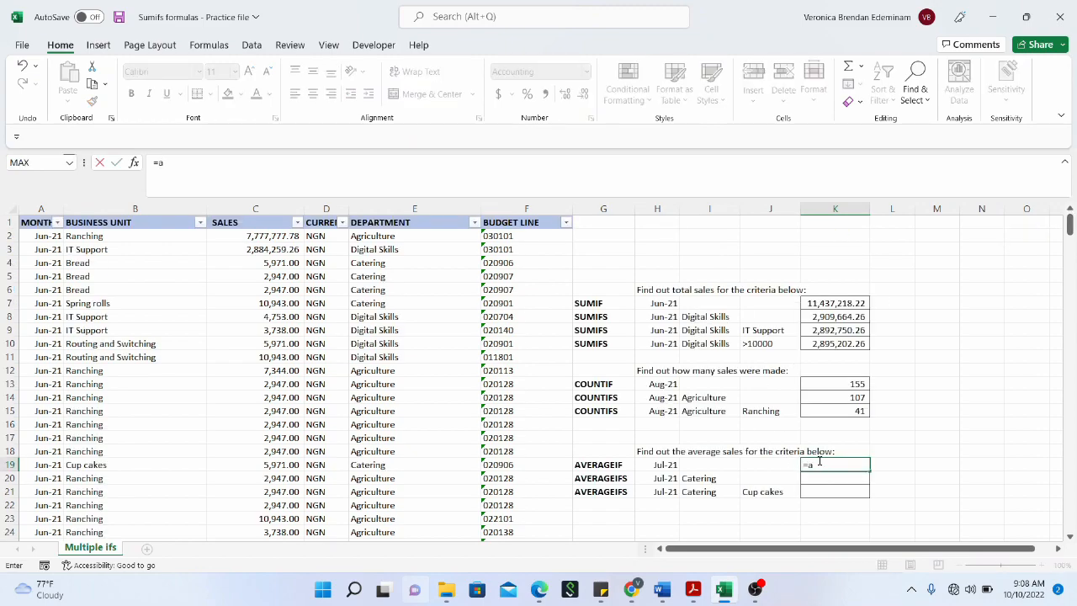
{"action": "type", "text": "verage"}
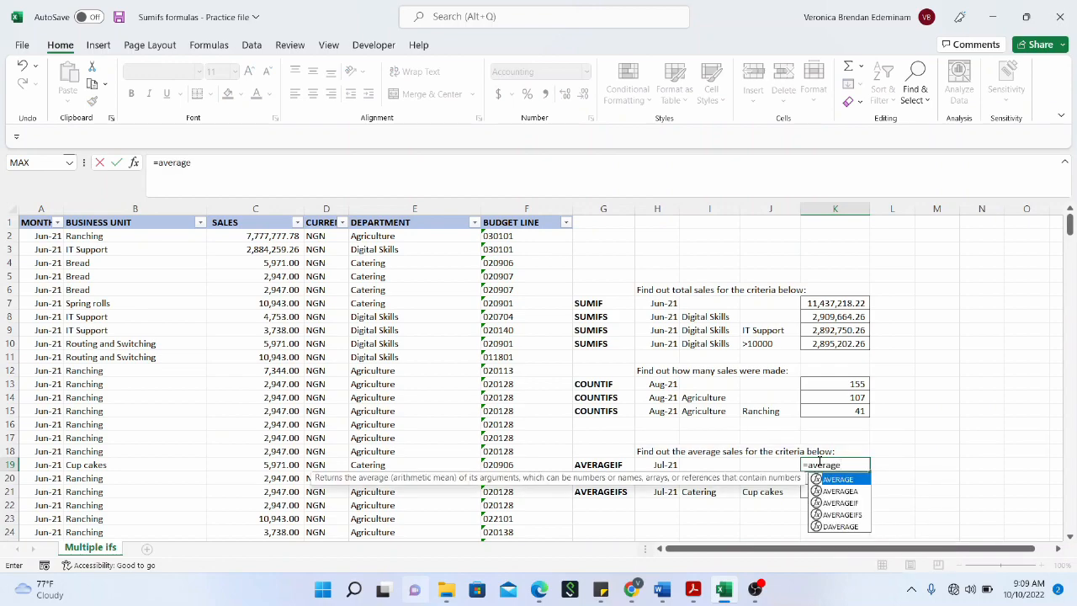
{"action": "type", "text": "if("}
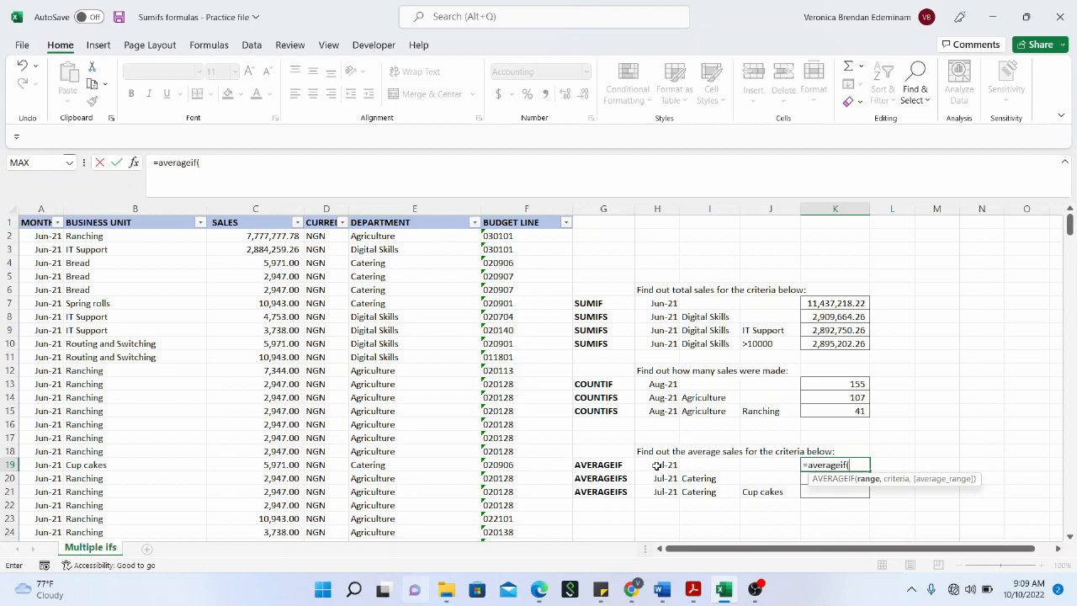
{"action": "left_click", "coordinate": [53, 237]}
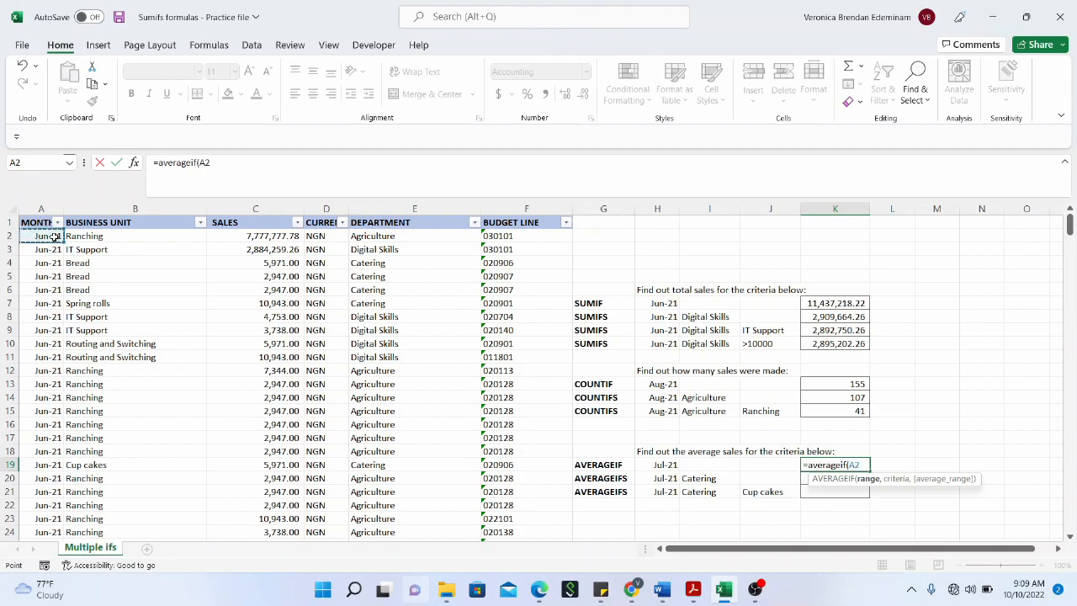
{"action": "key", "text": "ctrl+shift+Down"}
{"action": "type", "text": ","}
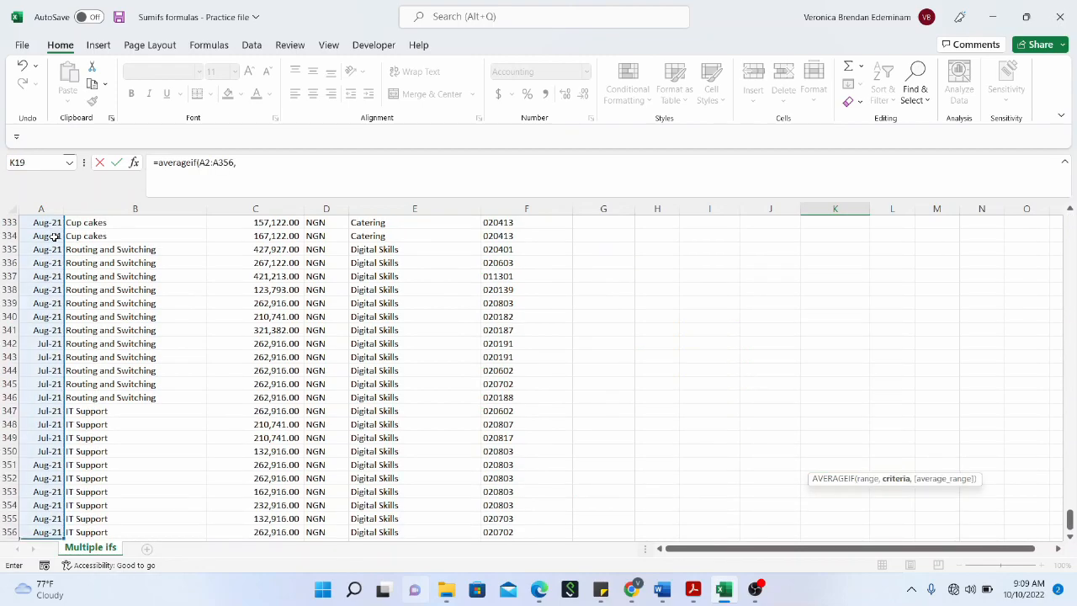
{"action": "left_click_drag", "start_coordinate": [1071, 522], "coordinate": [1071, 220]}
{"action": "left_click", "coordinate": [656, 464]}
{"action": "type", "text": ","}
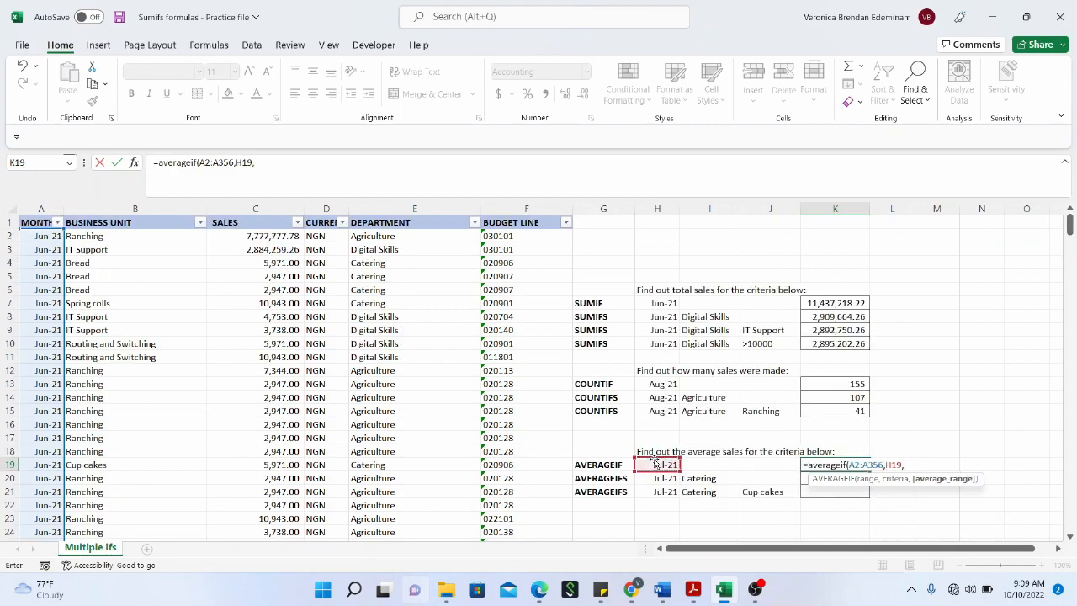
Step: Complete the K19 AVERAGEIF formula with the sales data C2:C356 as the average range
{"action": "left_click", "coordinate": [248, 234]}
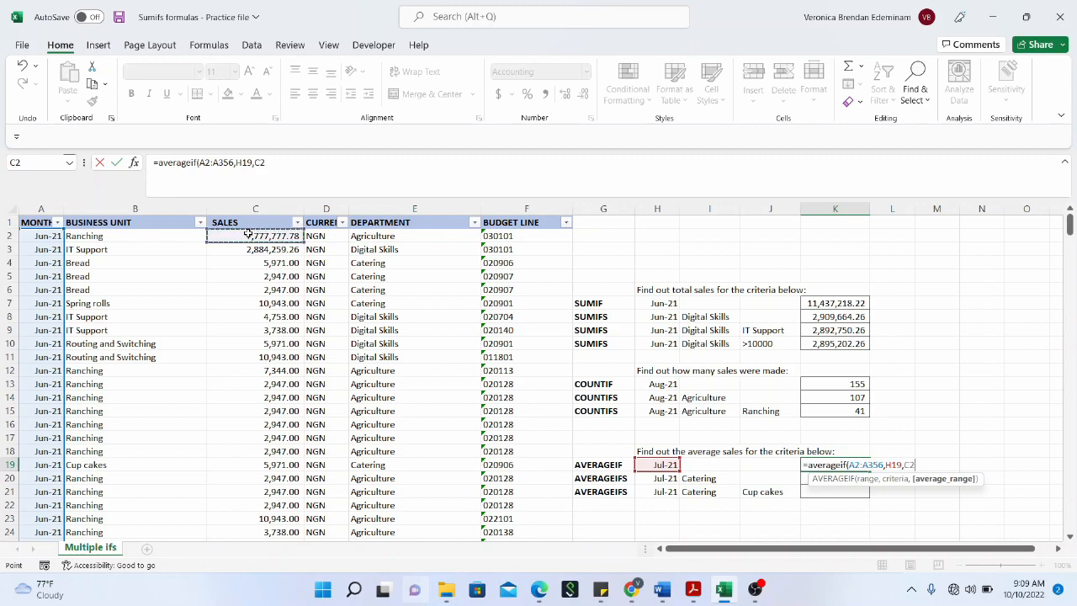
{"action": "key", "text": "ctrl+shift+Down"}
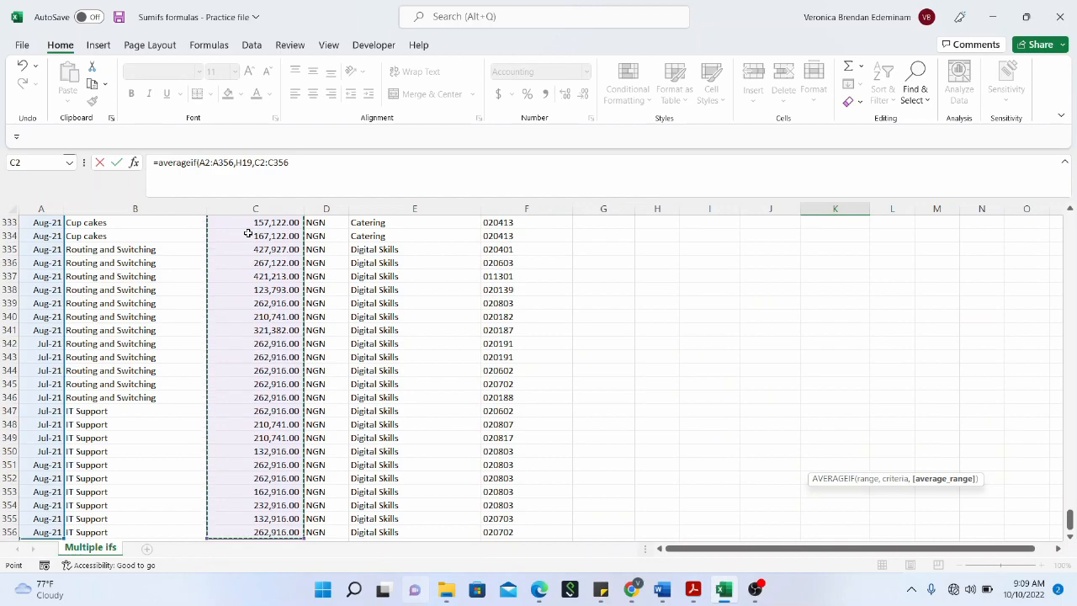
{"action": "type", "text": ")"}
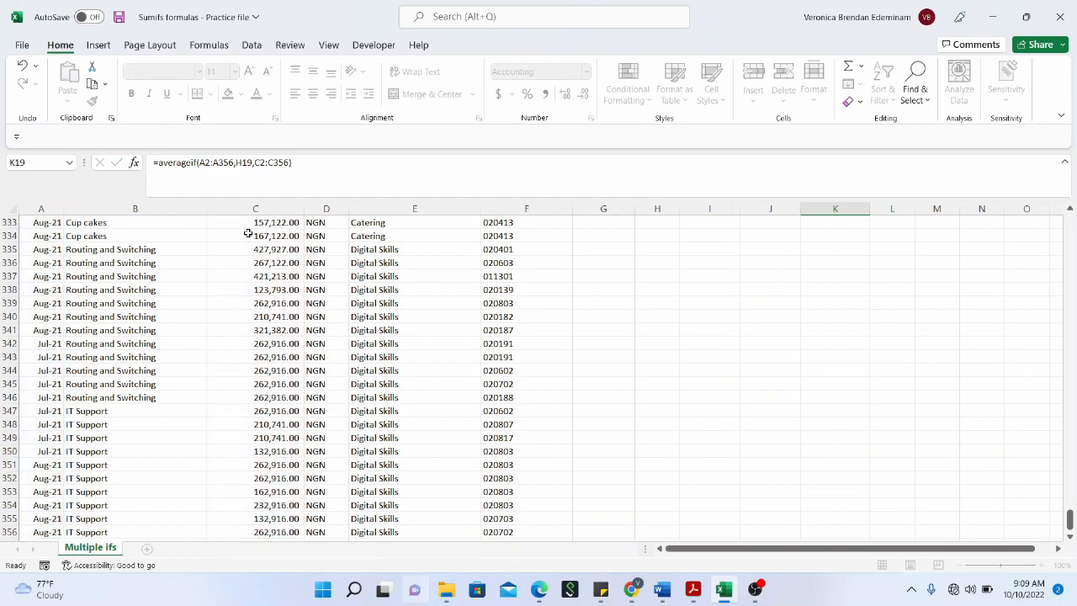
{"action": "key", "text": "Return"}
Step: Review the AVERAGEIF answer in K19 against its month criterion in H19
{"action": "scroll", "coordinate": [842, 290], "scroll_direction": "up", "scroll_amount": 3}
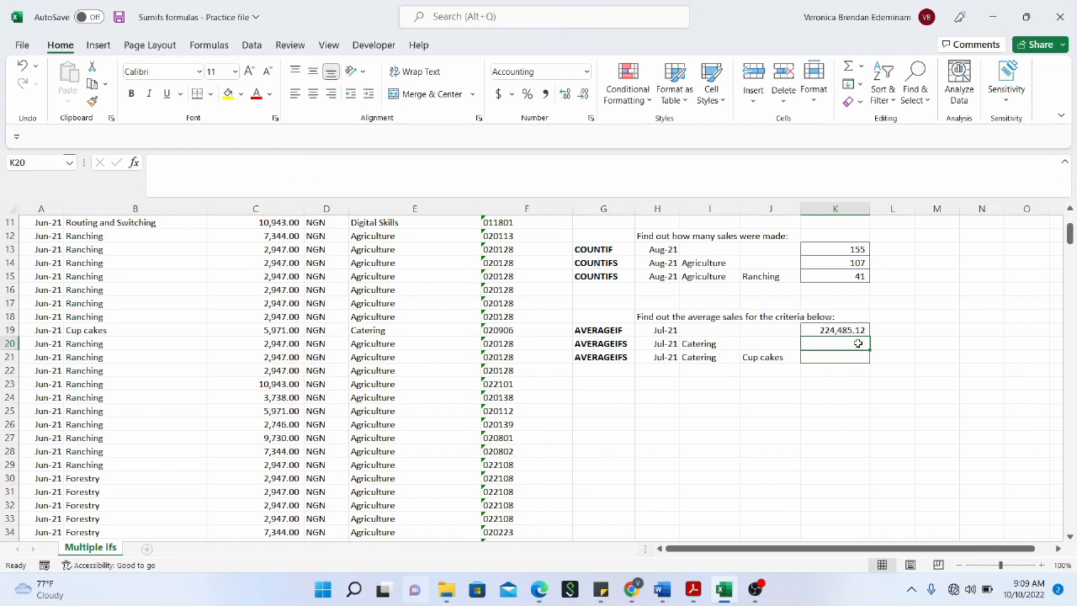
{"action": "left_click", "coordinate": [855, 331]}
{"action": "left_click", "coordinate": [855, 338]}
{"action": "left_click", "coordinate": [857, 330]}
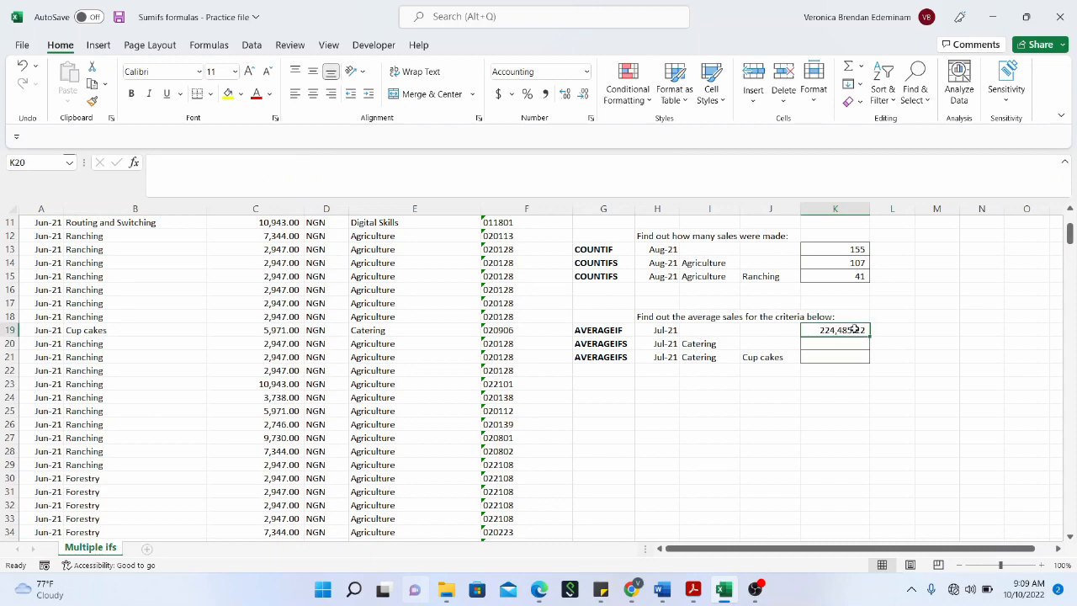
{"action": "left_click", "coordinate": [664, 331]}
{"action": "scroll", "coordinate": [648, 352], "scroll_direction": "up", "scroll_amount": 3}
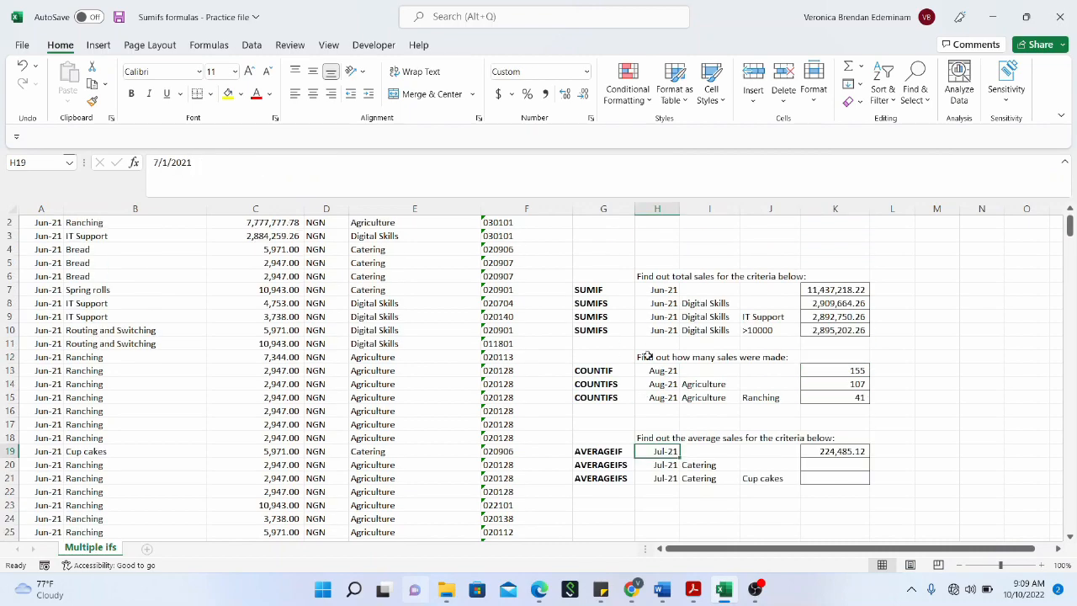
{"action": "scroll", "coordinate": [664, 383], "scroll_direction": "down", "scroll_amount": 1}
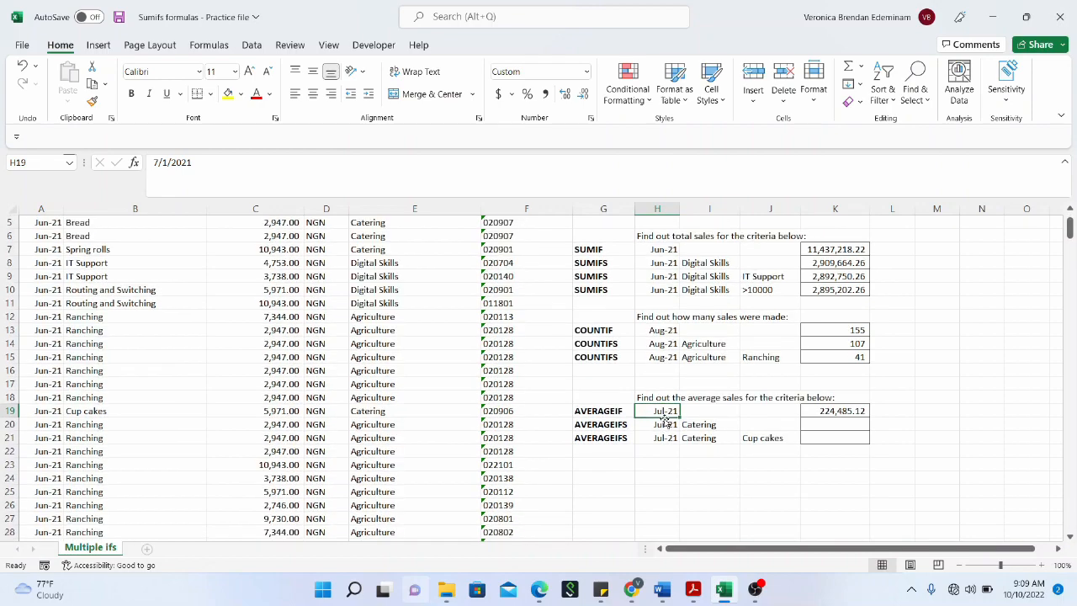
Step: Start an AVERAGEIFS formula in K20 with the sales data C2:C356 as the average range
{"action": "left_click", "coordinate": [837, 424]}
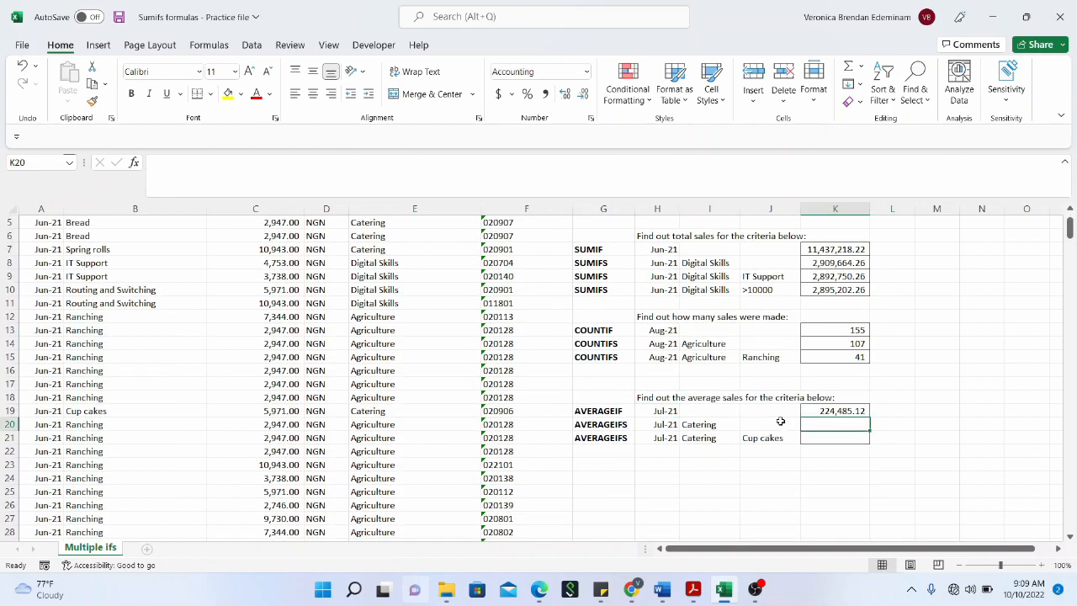
{"action": "type", "text": "="}
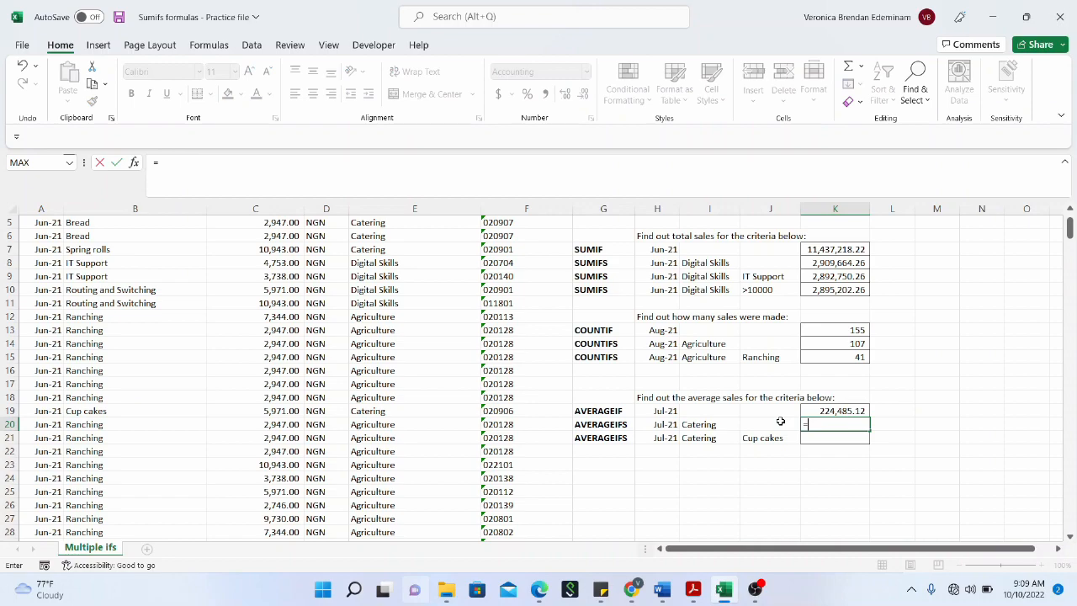
{"action": "type", "text": "av"}
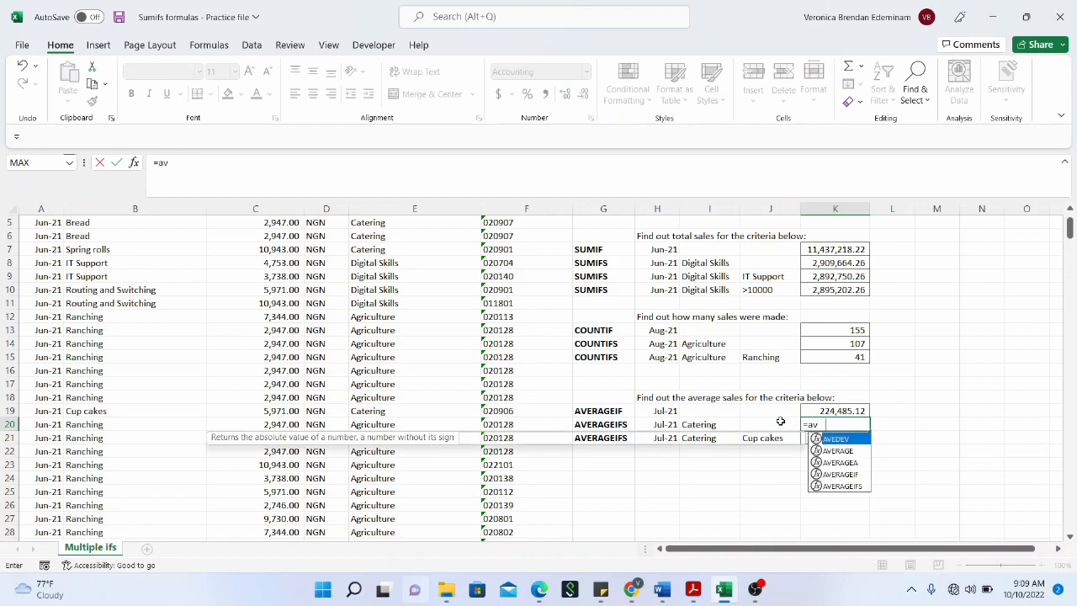
{"action": "type", "text": "erageifs("}
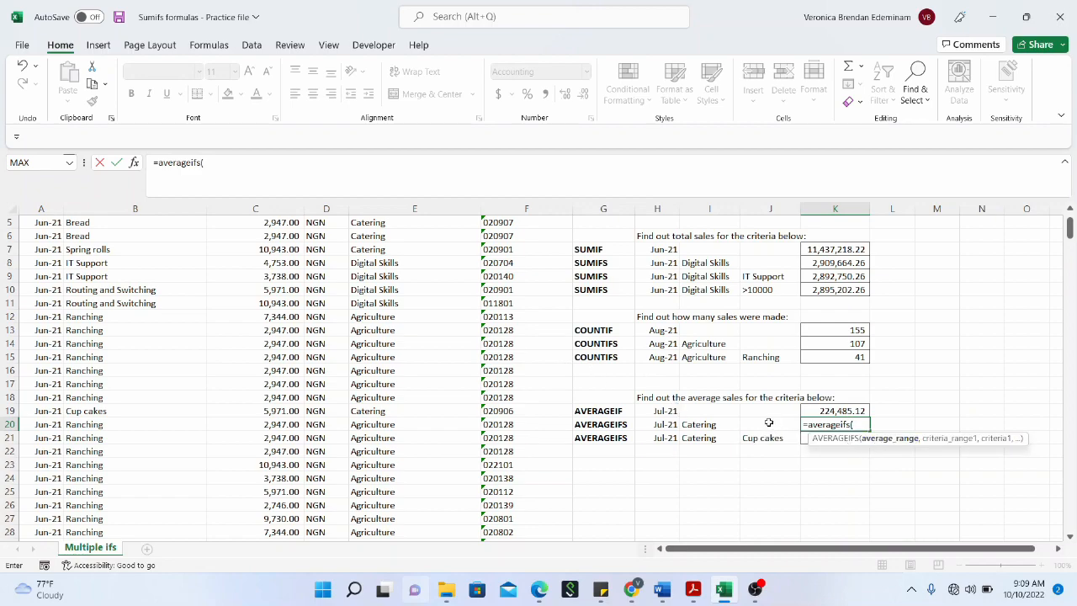
{"action": "scroll", "coordinate": [768, 422], "scroll_direction": "up", "scroll_amount": 2}
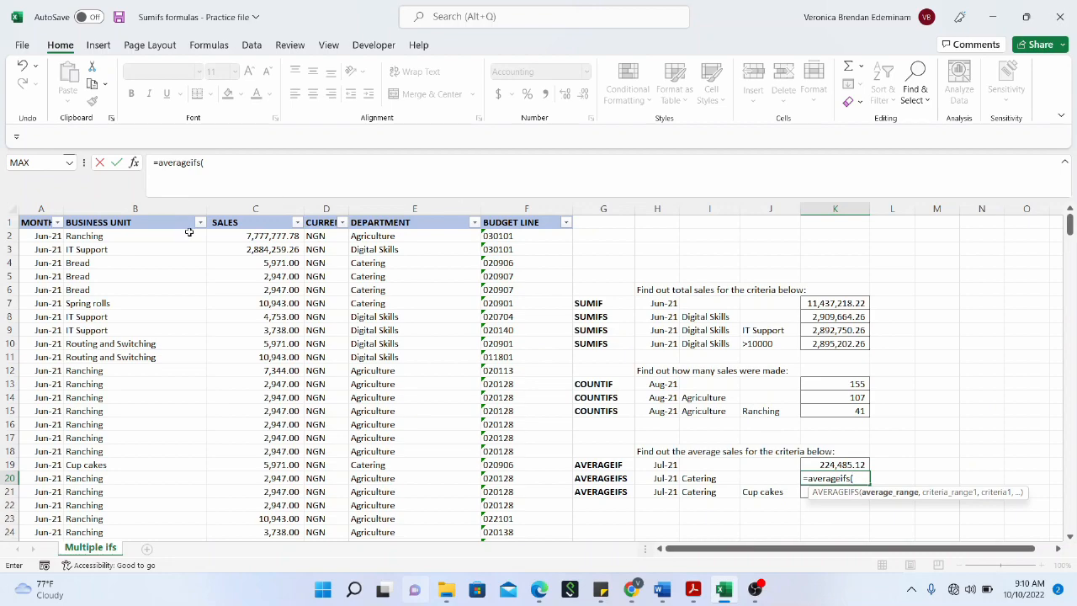
{"action": "left_click", "coordinate": [252, 238]}
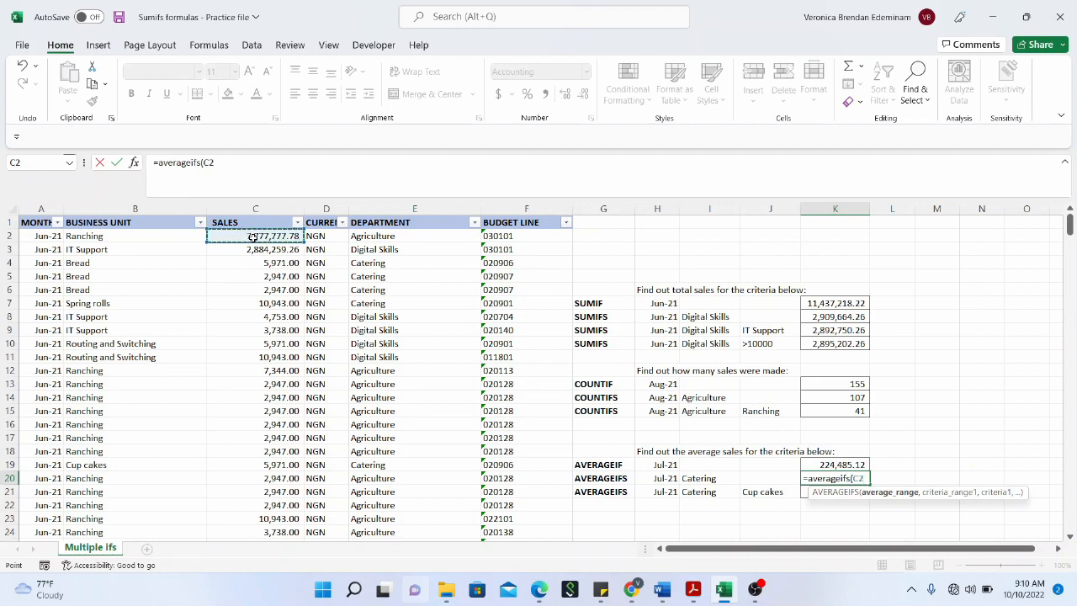
{"action": "key", "text": "ctrl+shift+Down"}
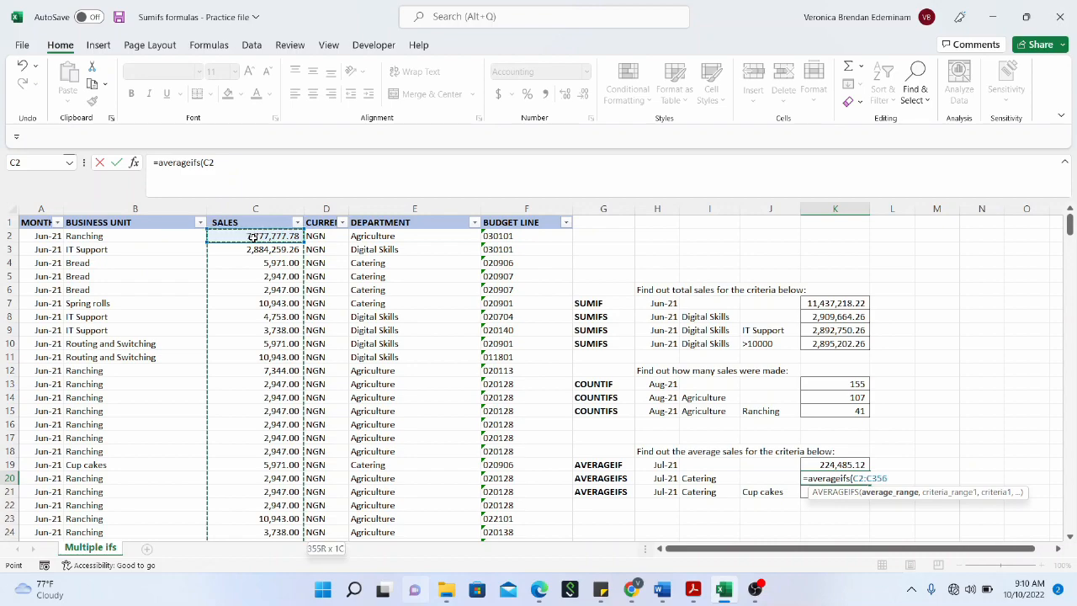
{"action": "type", "text": ","}
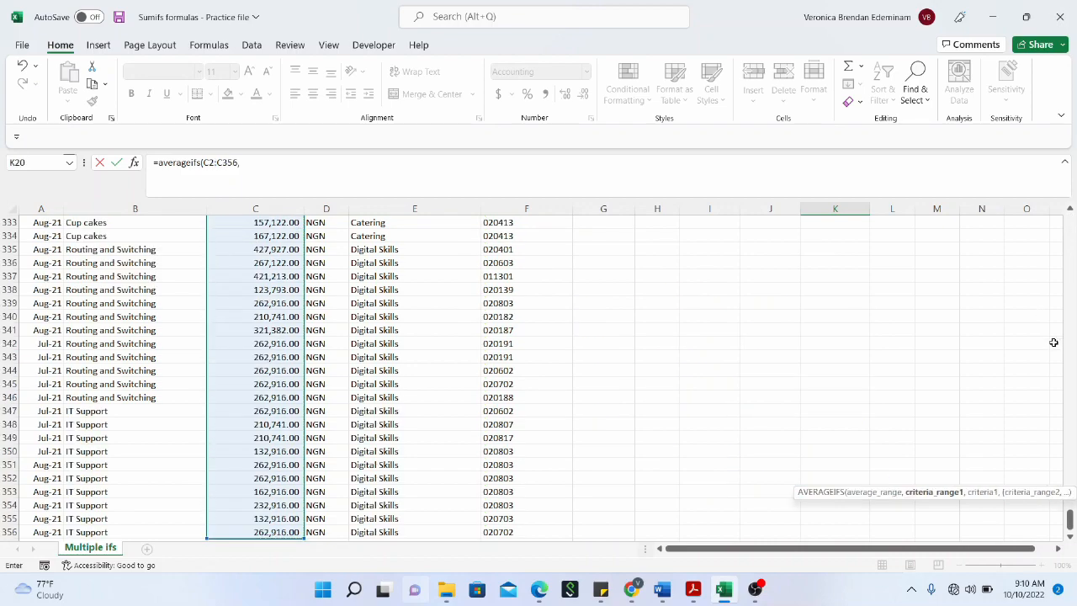
Step: Add the month data A2:A356 as the first criteria range in the K20 formula, with H20 as its criterion
{"action": "left_click_drag", "start_coordinate": [1070, 521], "coordinate": [1070, 220]}
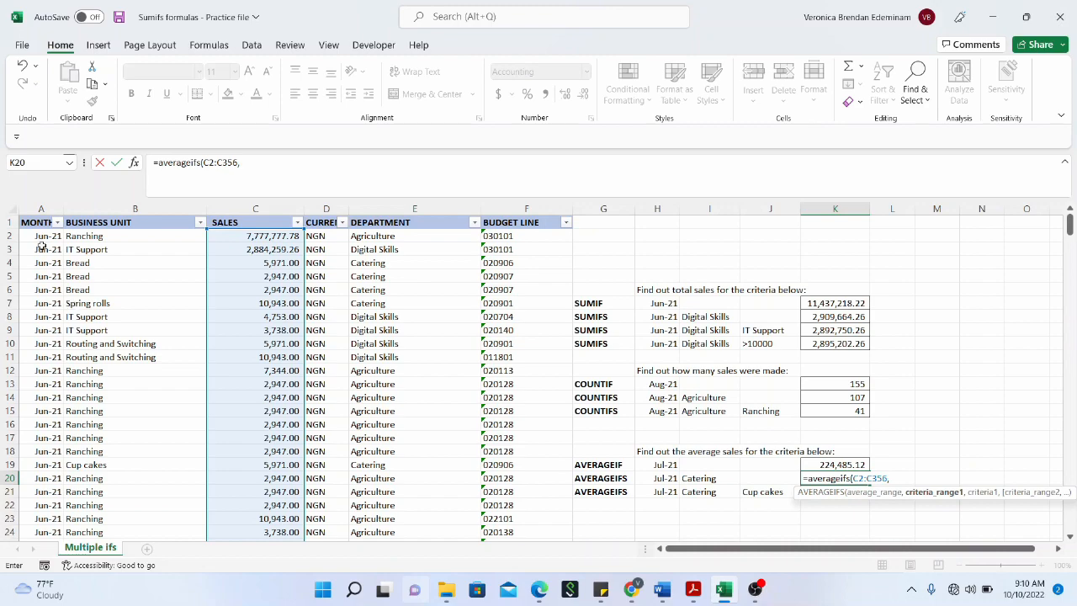
{"action": "left_click", "coordinate": [43, 237]}
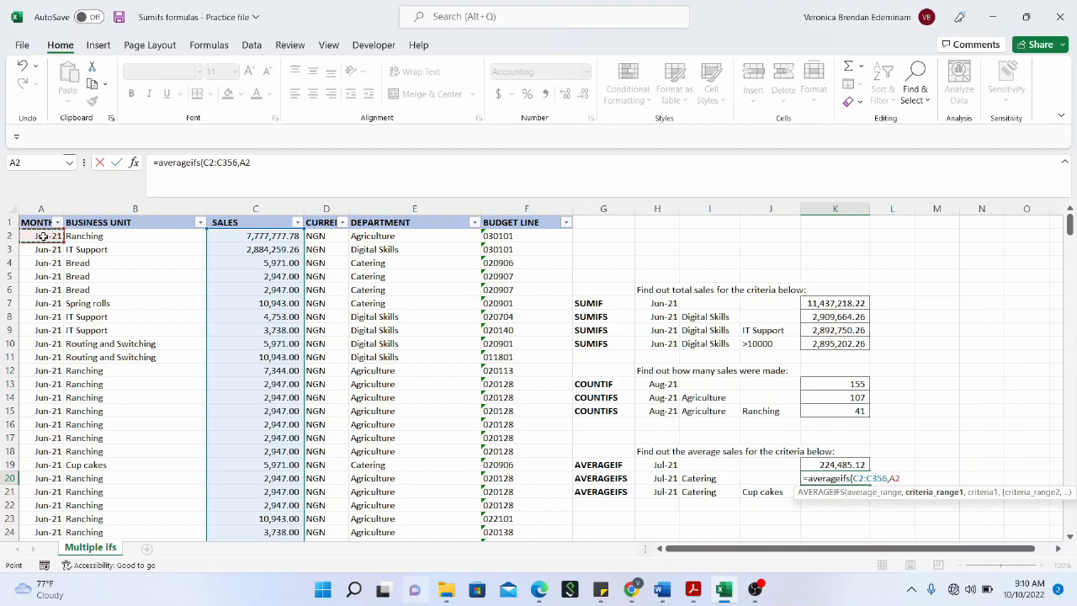
{"action": "key", "text": "ctrl+shift+Down"}
{"action": "type", "text": ","}
{"action": "left_click_drag", "start_coordinate": [1071, 523], "coordinate": [1070, 222]}
{"action": "left_click", "coordinate": [666, 477]}
{"action": "type", "text": ","}
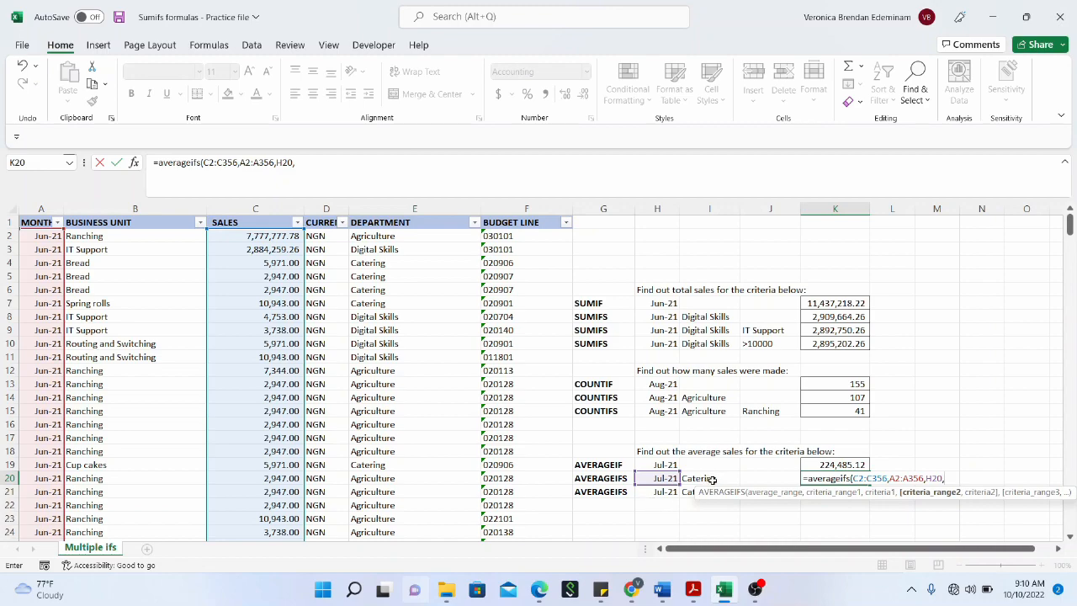
Step: Complete the K20 AVERAGEIFS formula with the department data E2:E356 as the second criteria range and I20 as its criterion
{"action": "left_click", "coordinate": [414, 233]}
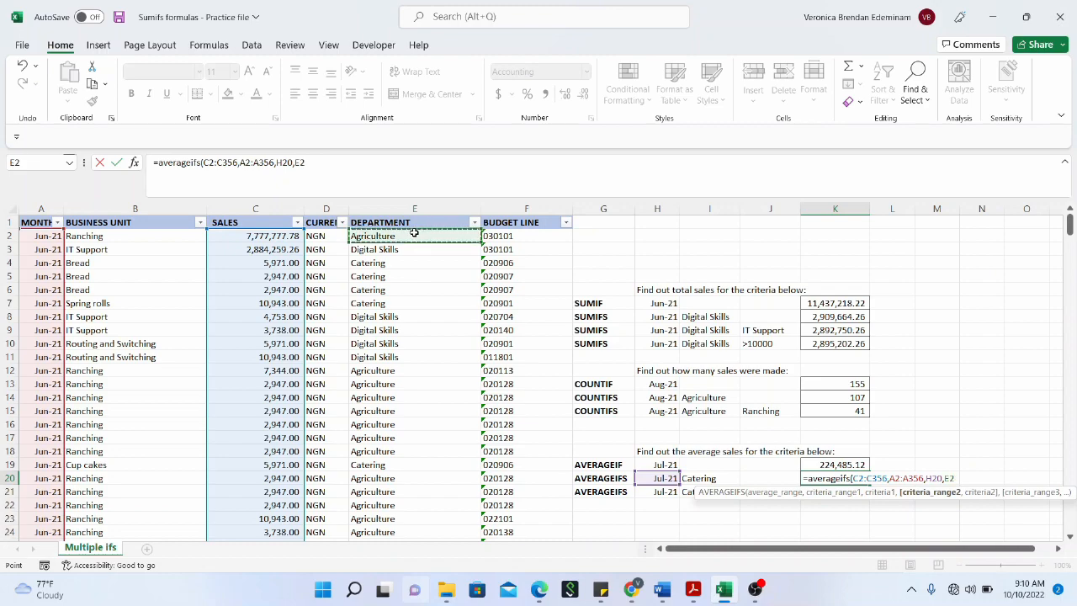
{"action": "key", "text": "ctrl+shift+Down"}
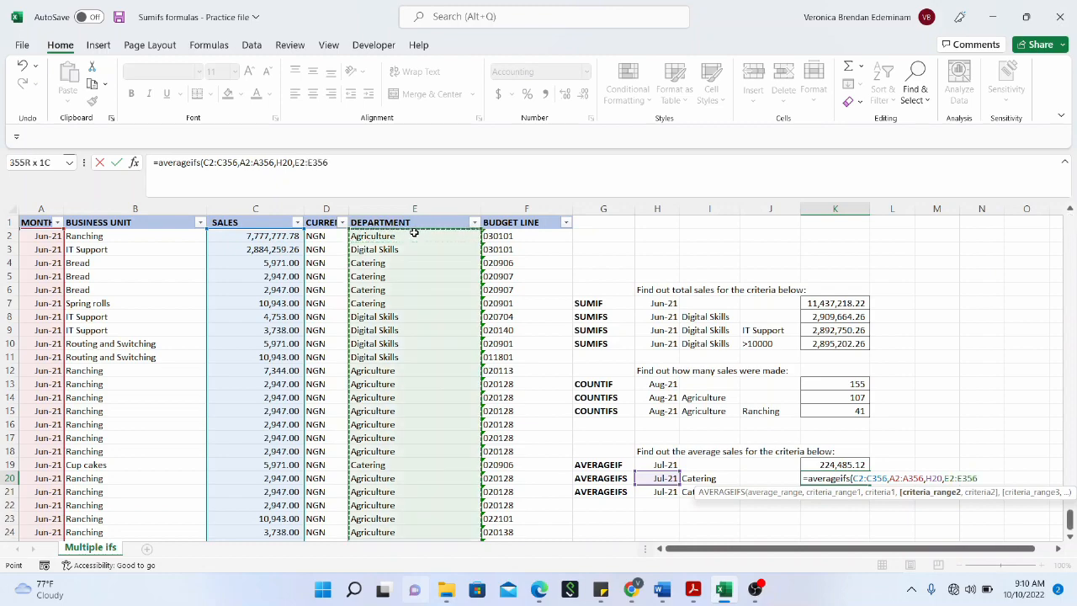
{"action": "type", "text": ","}
{"action": "left_click_drag", "start_coordinate": [1069, 517], "coordinate": [1069, 221]}
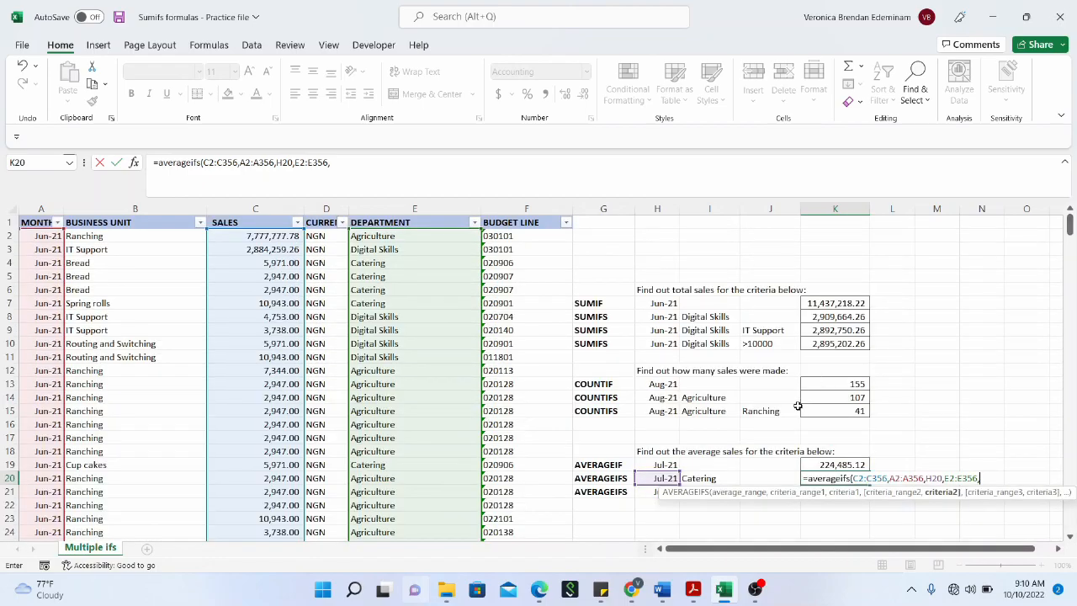
{"action": "left_click", "coordinate": [698, 478]}
{"action": "type", "text": ")"}
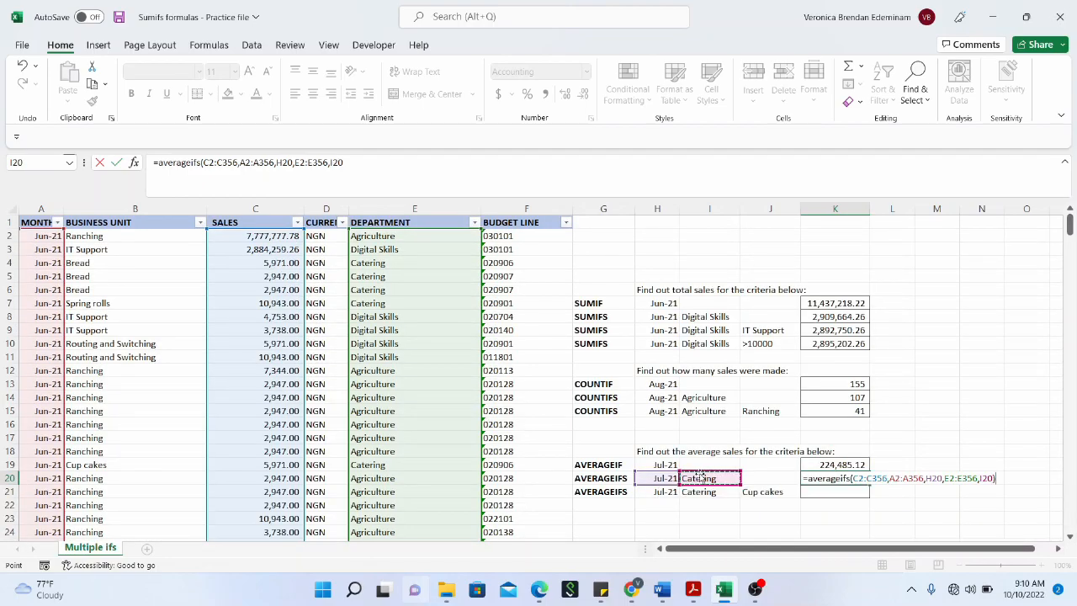
{"action": "key", "text": "Return"}
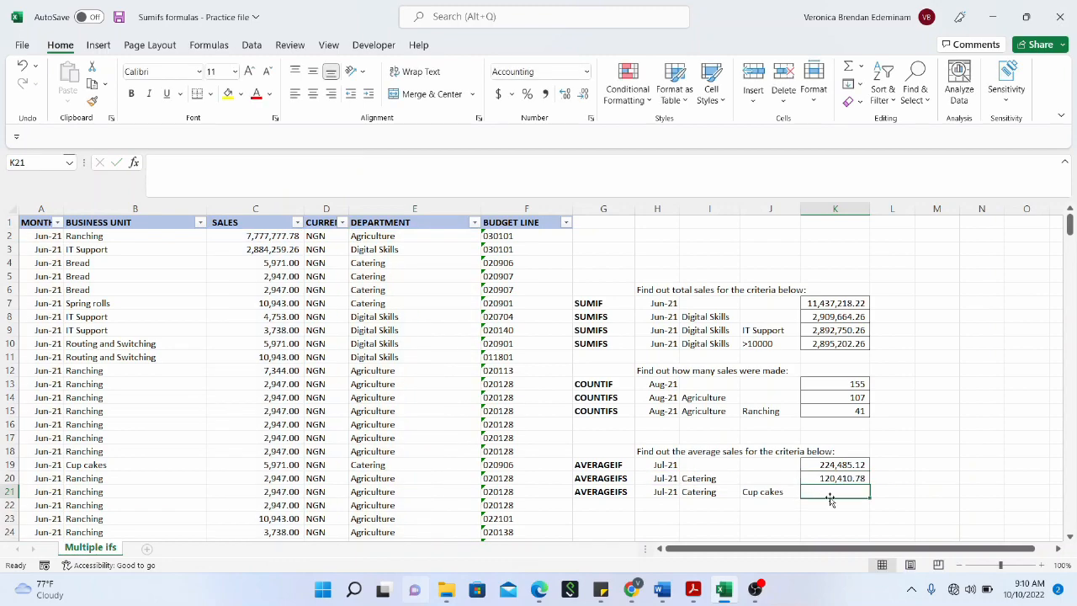
{"action": "left_click", "coordinate": [833, 478]}
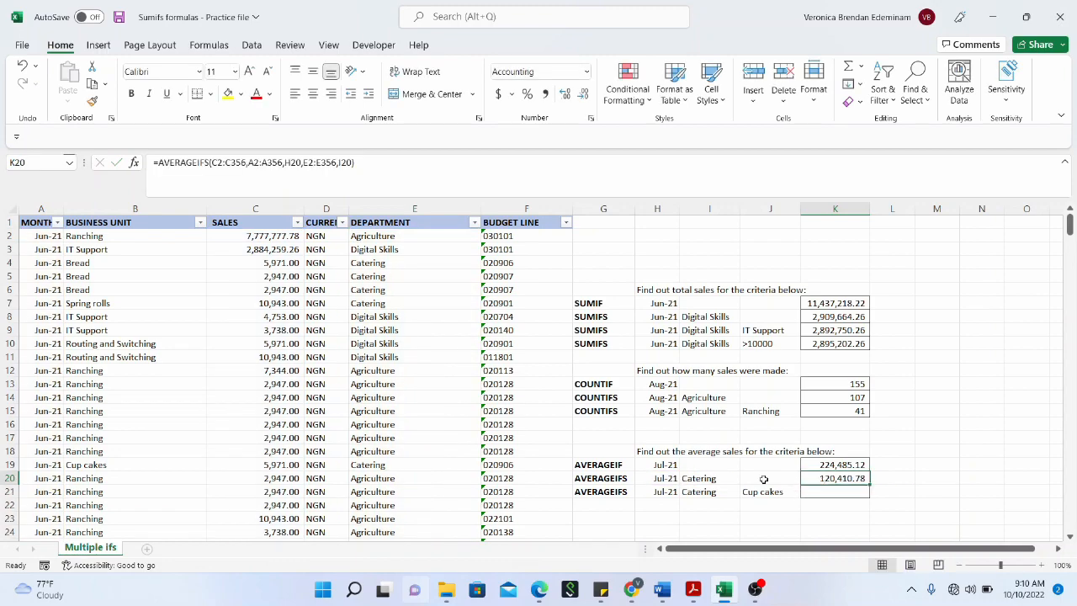
{"action": "left_click", "coordinate": [657, 477]}
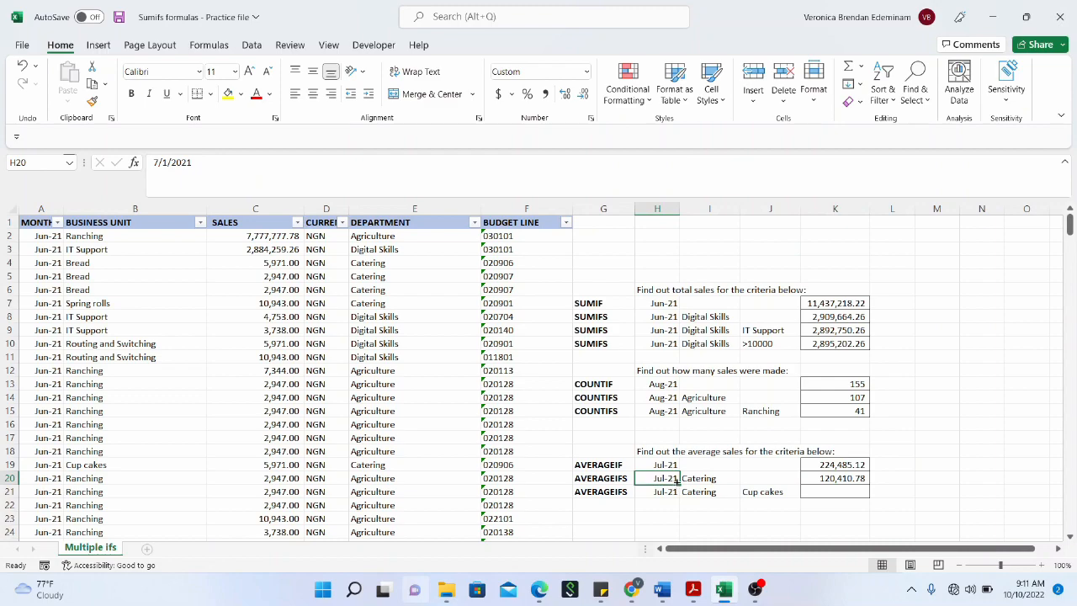
{"action": "left_click", "coordinate": [688, 480]}
Step: Start an AVERAGEIFS formula in K21 with the sales data C2:C356 as the average range
{"action": "left_click", "coordinate": [818, 492]}
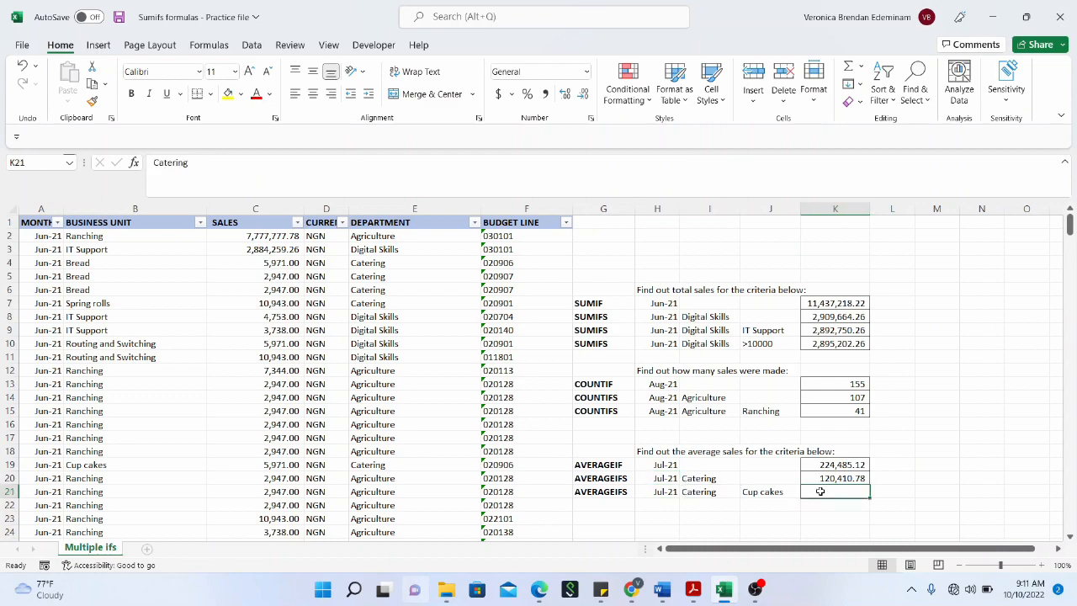
{"action": "type", "text": "=average"}
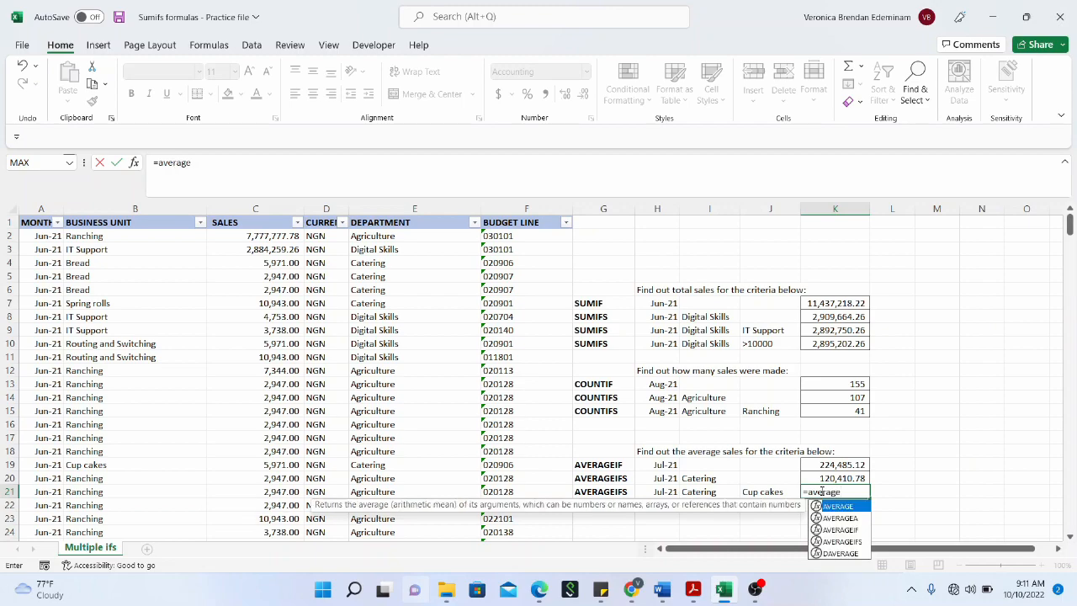
{"action": "type", "text": "ifs("}
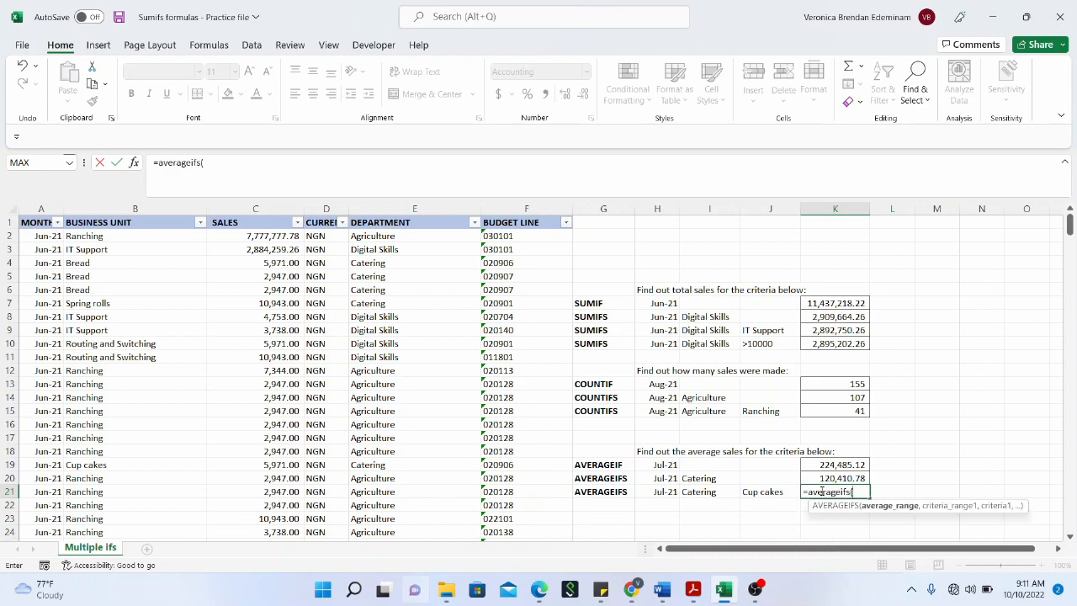
{"action": "left_click", "coordinate": [276, 238]}
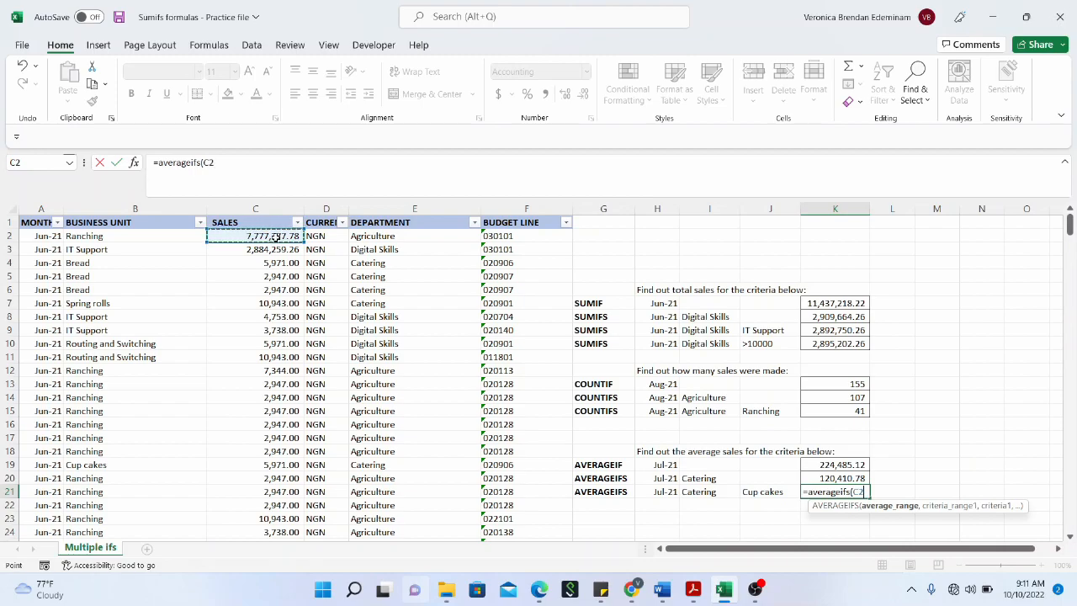
{"action": "key", "text": "ctrl+shift+Down"}
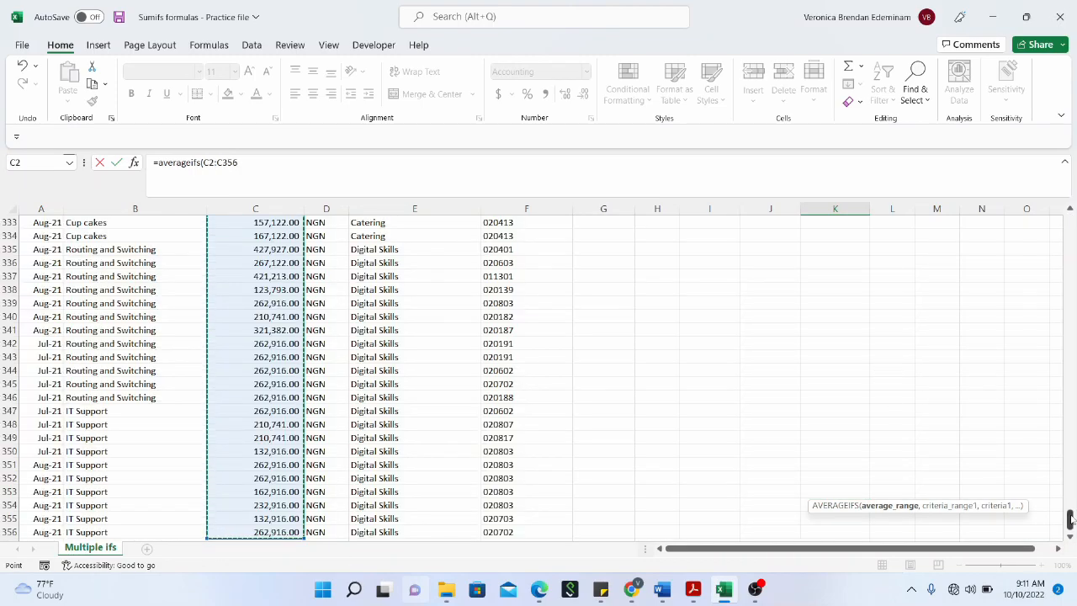
{"action": "left_click_drag", "start_coordinate": [1071, 519], "coordinate": [1070, 226]}
{"action": "type", "text": ","}
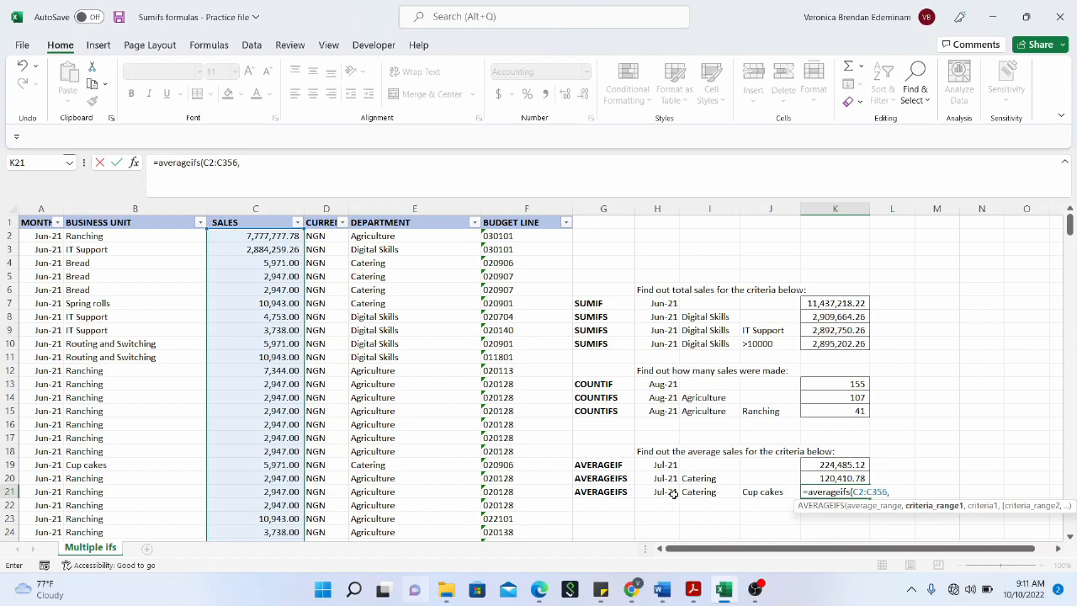
Step: Add the month data A2:A356 as the first criteria range in the K21 formula, with H21 as its criterion
{"action": "left_click", "coordinate": [42, 238]}
{"action": "key", "text": "ctrl+shift+Down"}
{"action": "type", "text": ","}
{"action": "left_click_drag", "start_coordinate": [1073, 528], "coordinate": [1072, 189]}
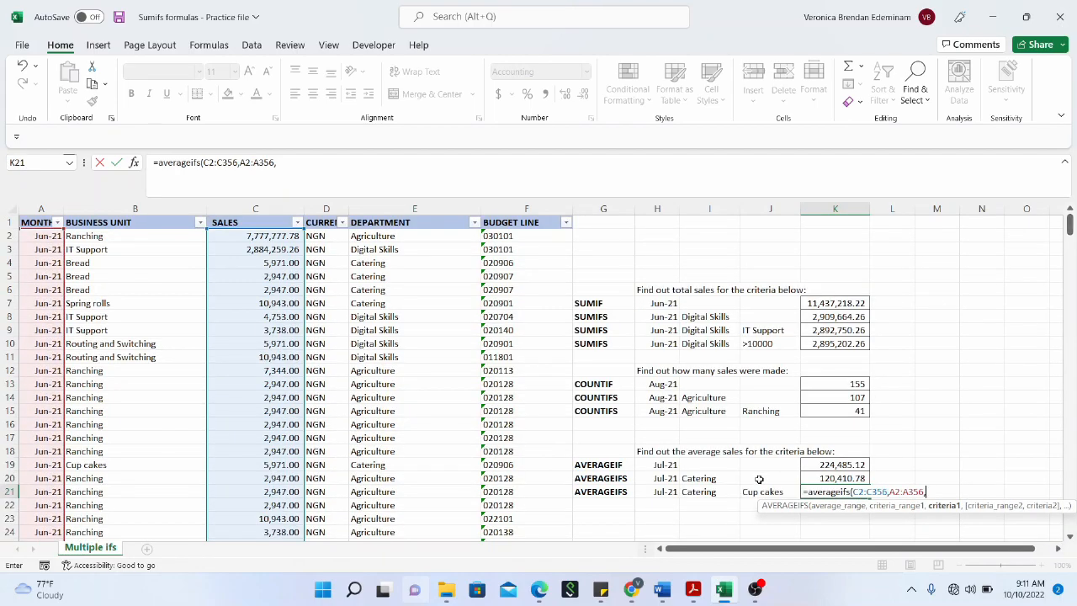
{"action": "left_click", "coordinate": [671, 493]}
{"action": "left_click", "coordinate": [671, 493]}
{"action": "type", "text": ","}
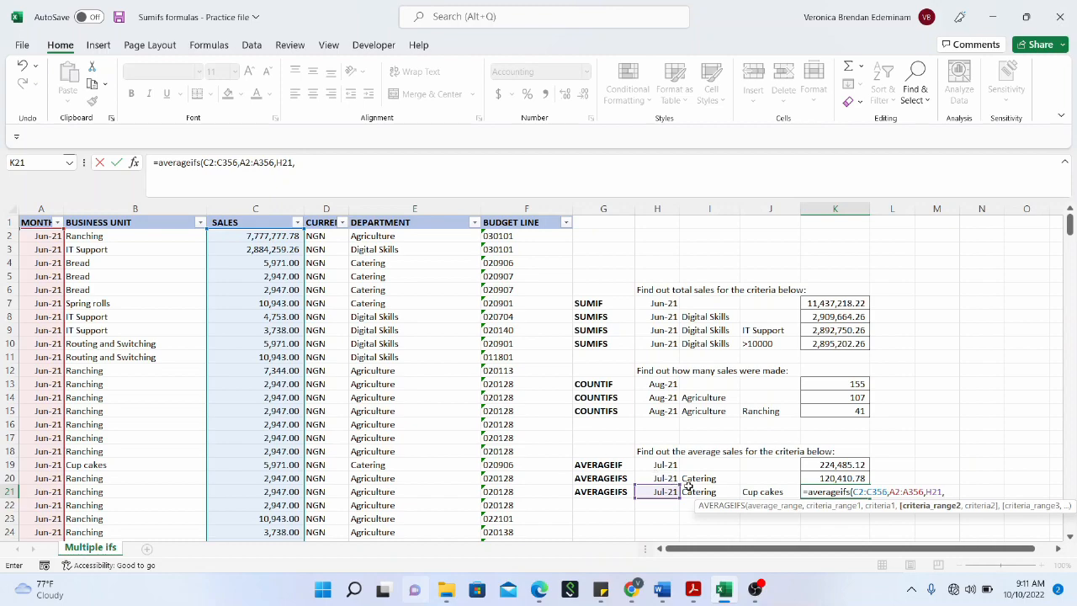
Step: Add the department data E2:E356 as the second criteria range in the K21 formula, with I21 as its criterion
{"action": "left_click", "coordinate": [412, 236]}
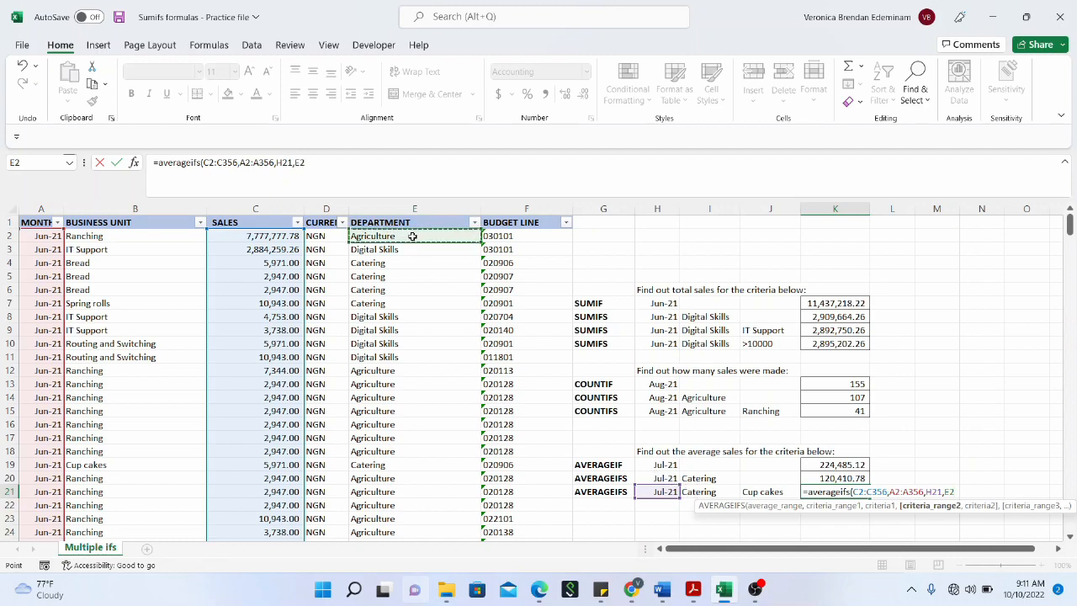
{"action": "key", "text": "ctrl+shift+Down"}
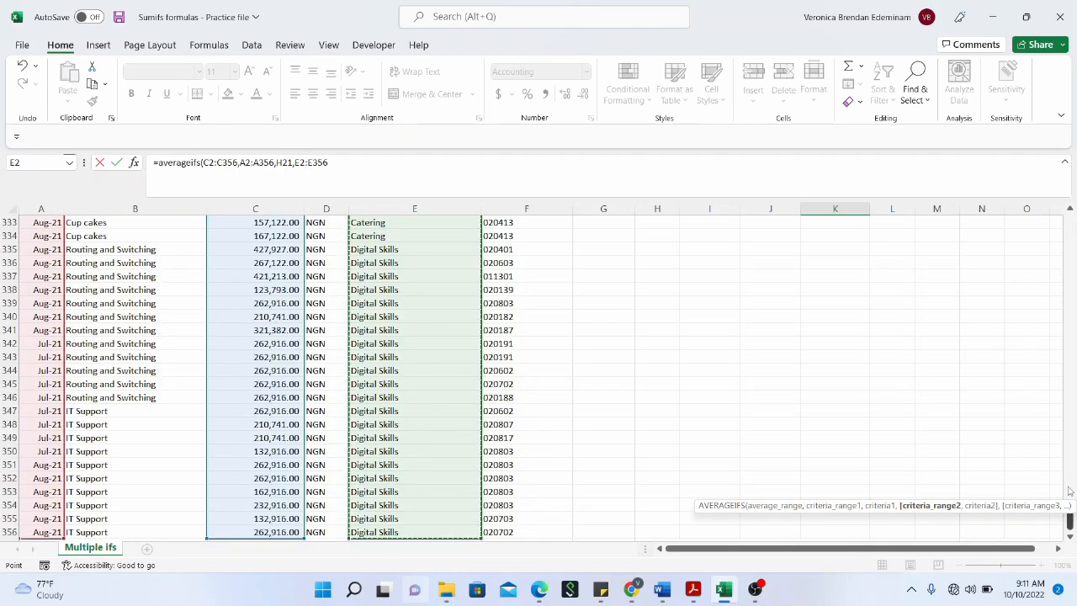
{"action": "left_click_drag", "start_coordinate": [1070, 522], "coordinate": [1069, 224]}
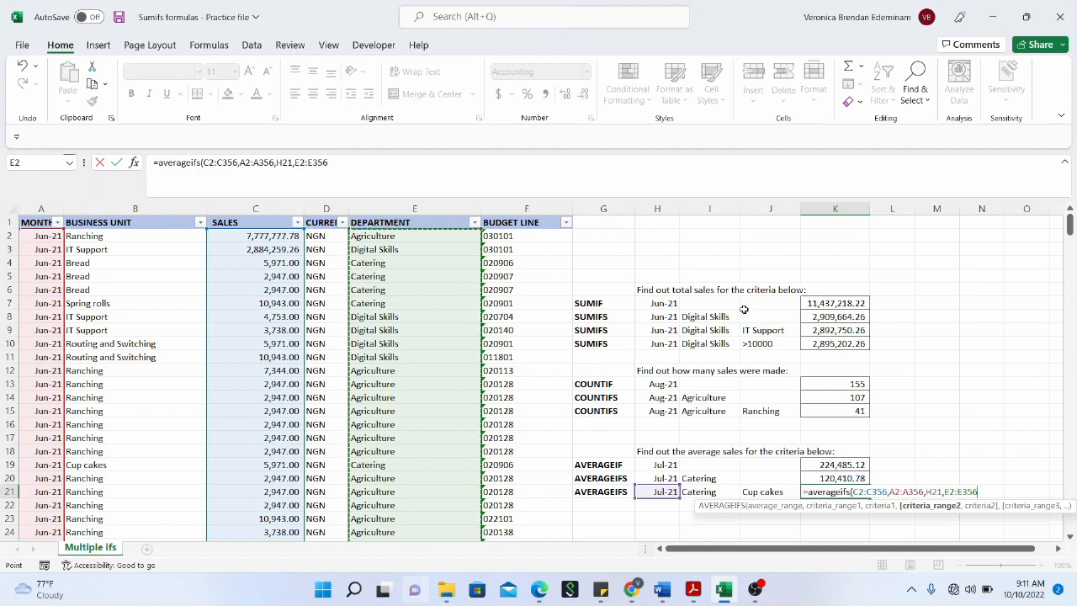
{"action": "type", "text": ","}
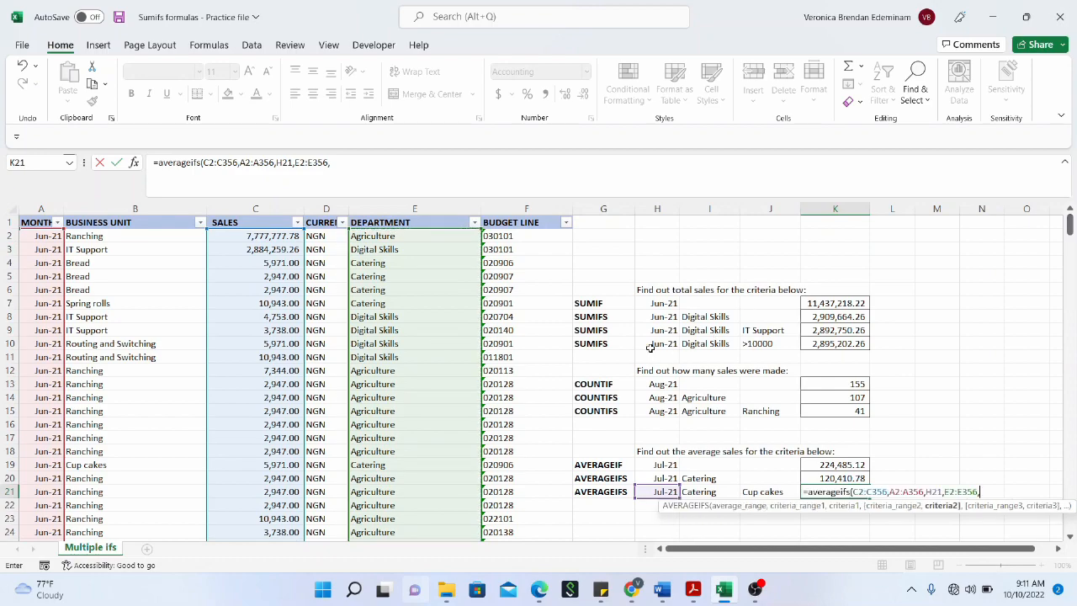
{"action": "left_click", "coordinate": [721, 490]}
{"action": "type", "text": ","}
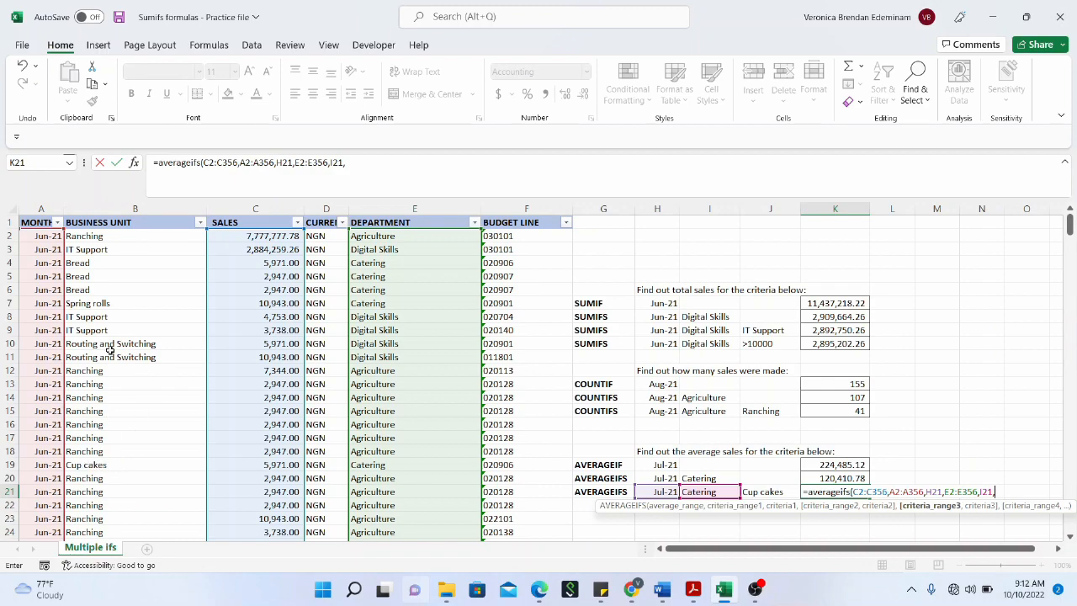
Step: Complete the K21 AVERAGEIFS formula with the business unit data B2:B356 as the third criteria range and J21 as its criterion
{"action": "left_click", "coordinate": [123, 236]}
{"action": "key", "text": "ctrl+shift+Down"}
{"action": "type", "text": ","}
{"action": "left_click_drag", "start_coordinate": [1070, 526], "coordinate": [1070, 225]}
{"action": "left_click", "coordinate": [768, 492]}
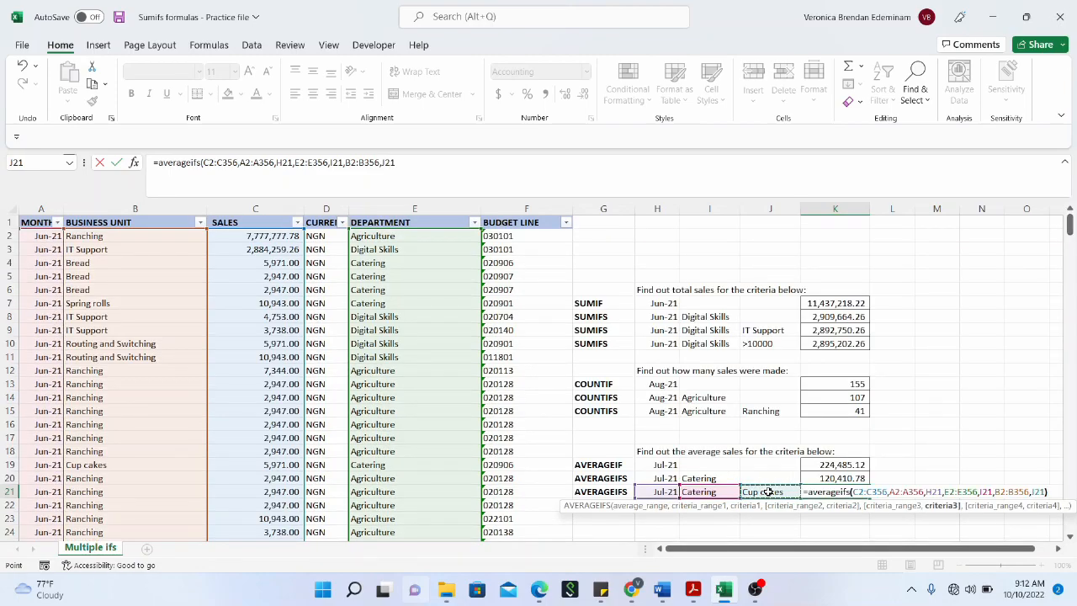
{"action": "key", "text": "Return"}
Step: Review the AVERAGEIFS answer in K21 against its business unit, month and department criteria in row 21
{"action": "left_click", "coordinate": [810, 491]}
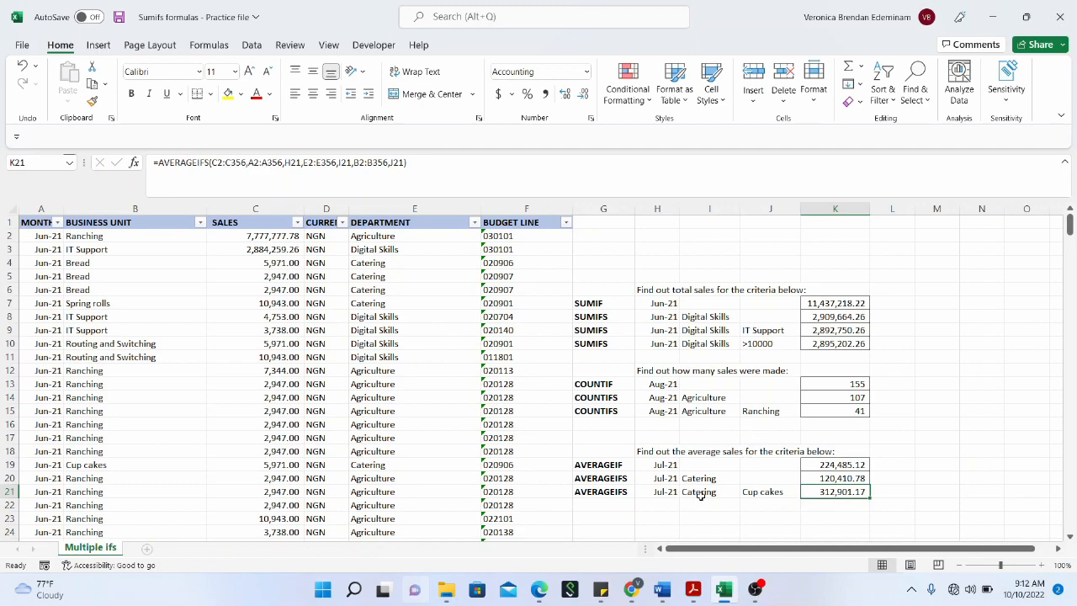
{"action": "left_click", "coordinate": [749, 496]}
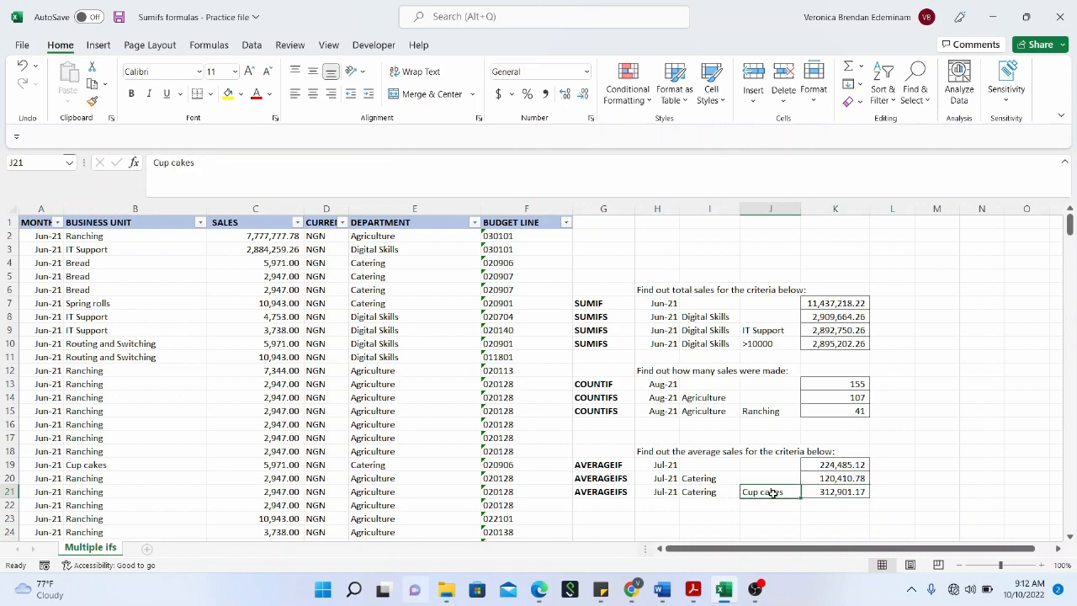
{"action": "left_click", "coordinate": [649, 490]}
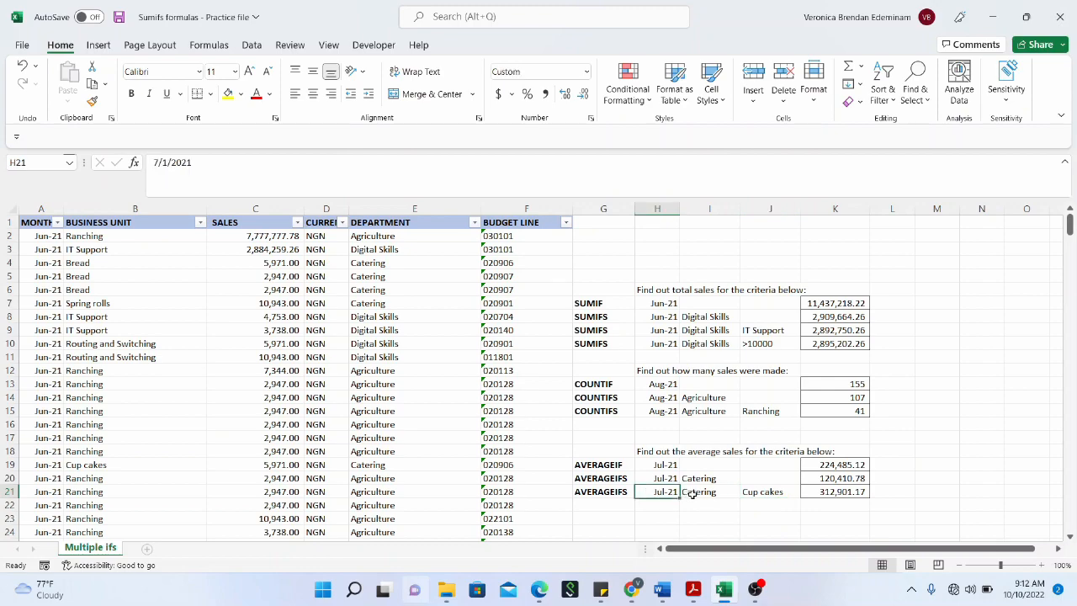
{"action": "left_click", "coordinate": [692, 494]}
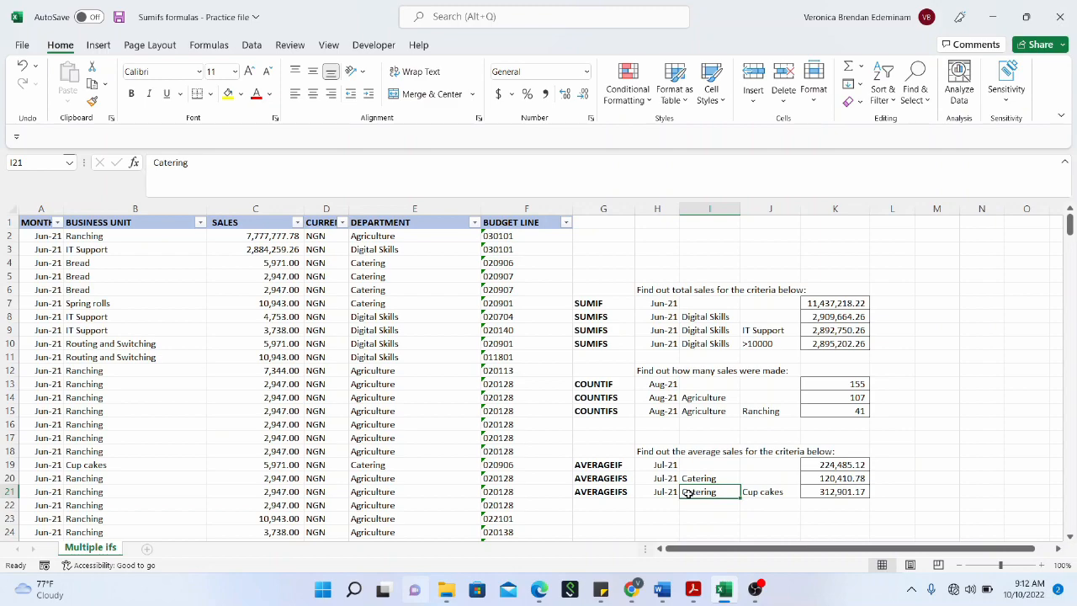
{"action": "left_click", "coordinate": [367, 358]}
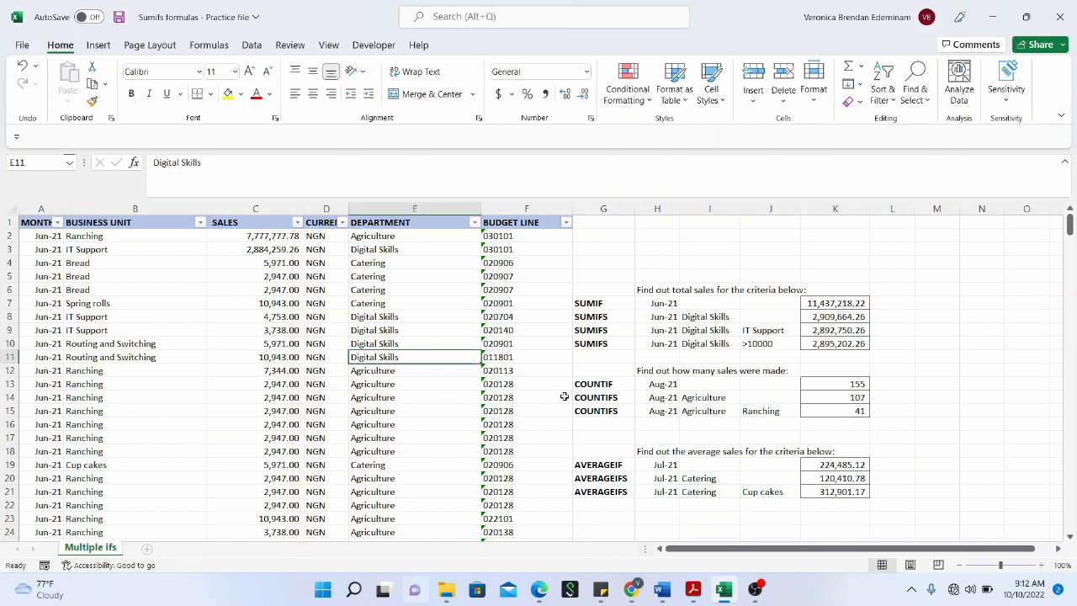
Step: Review the SUMIF(S), COUNTIF(S) and AVERAGEIF(S) function labels in column G of the practice sheet
{"action": "left_click", "coordinate": [592, 306]}
{"action": "left_click", "coordinate": [592, 330]}
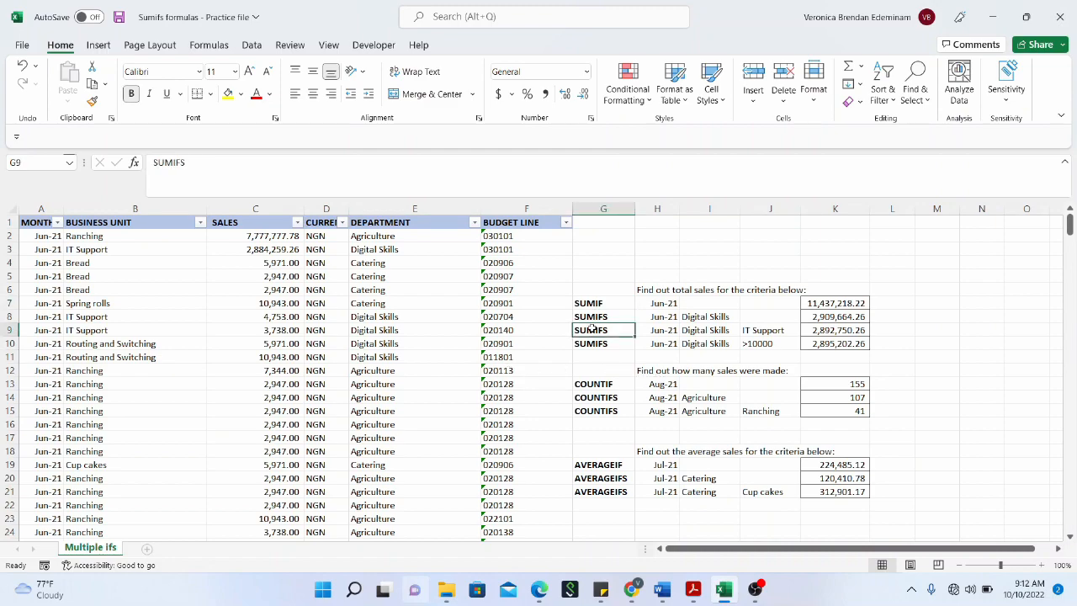
{"action": "left_click", "coordinate": [608, 383]}
{"action": "left_click", "coordinate": [609, 400]}
{"action": "left_click", "coordinate": [609, 467]}
{"action": "left_click", "coordinate": [615, 495]}
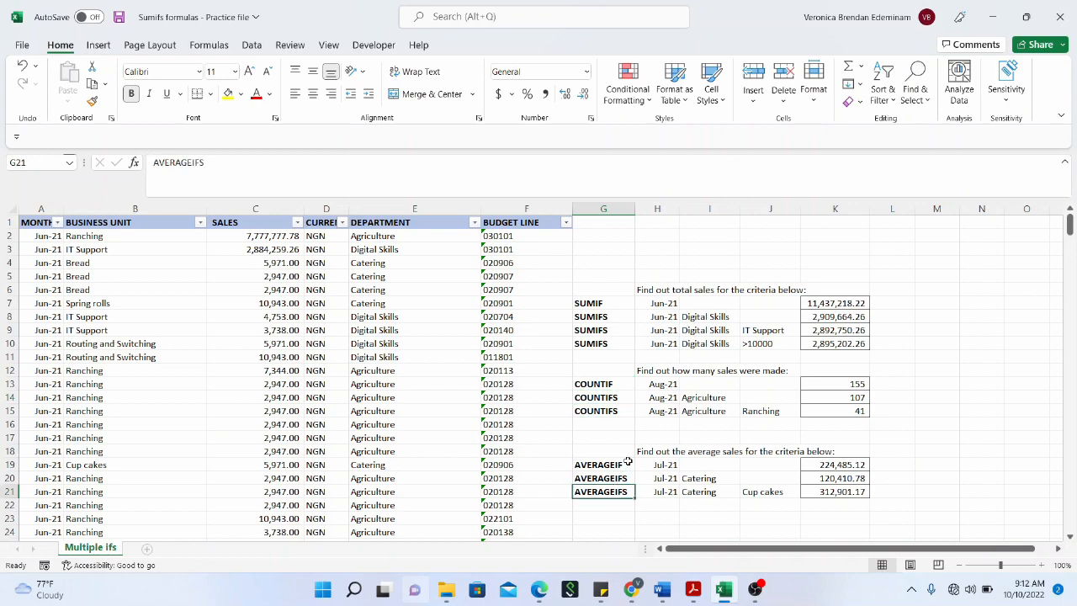